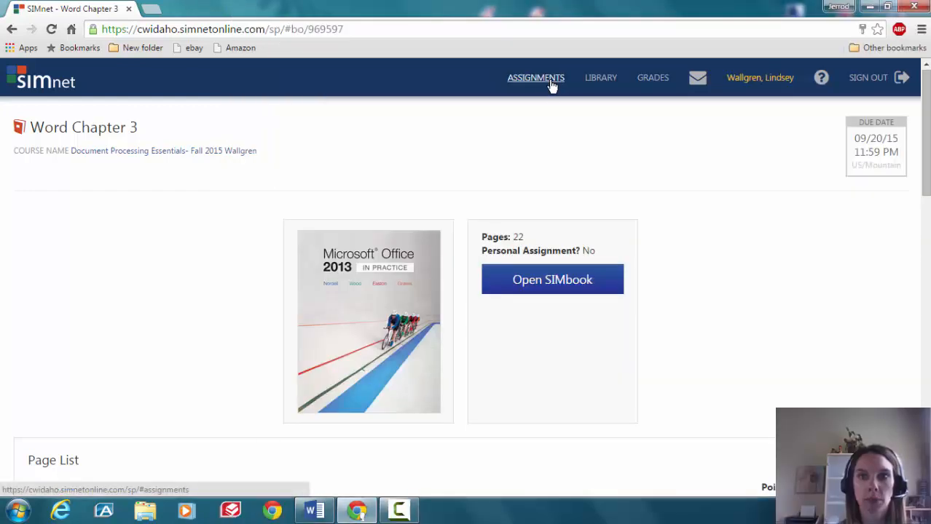
# Go to the Assignment List for the Document Processing Essentials class from the SIMnet header
pyautogui.click(536, 77)
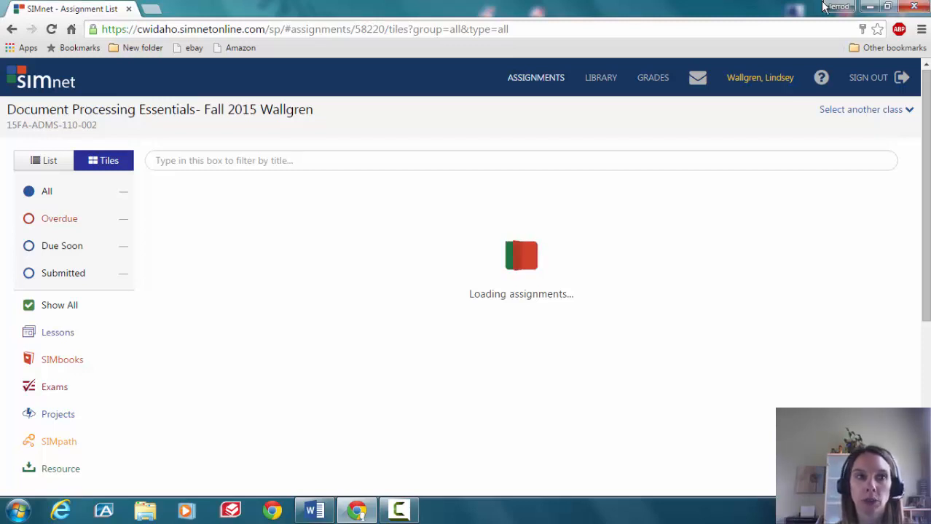
# Restore down the Chrome window, then resize it and move it to the desktop's right side
pyautogui.click(891, 8)
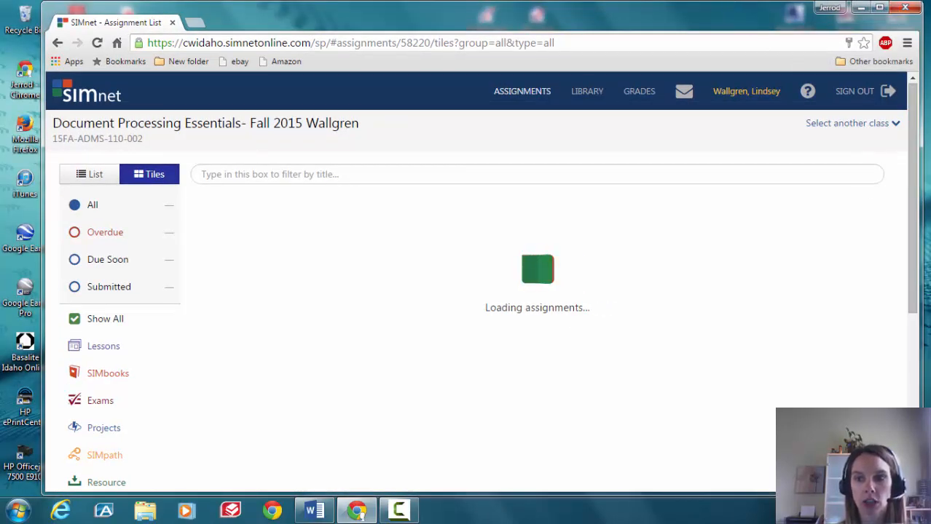
pyautogui.moveTo(920, 496); pyautogui.dragTo(678, 499)
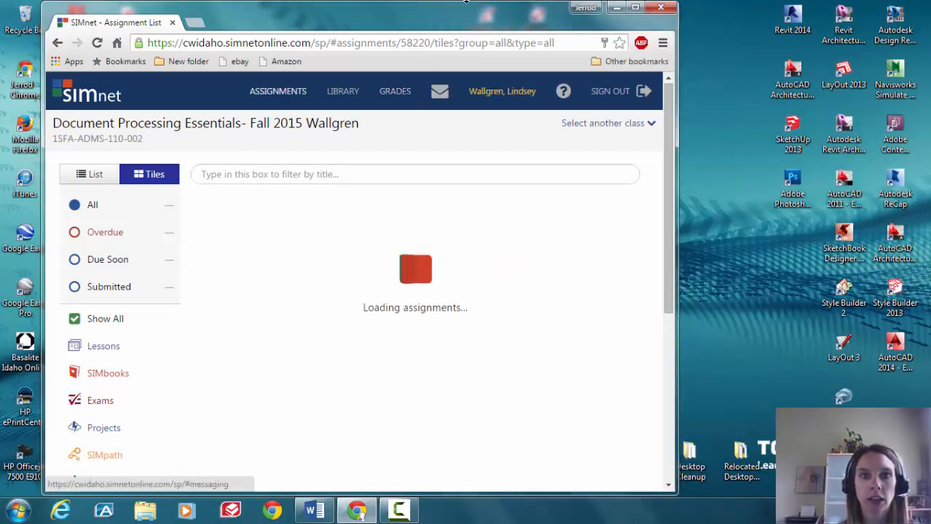
pyautogui.moveTo(466, 20); pyautogui.dragTo(726, 24)
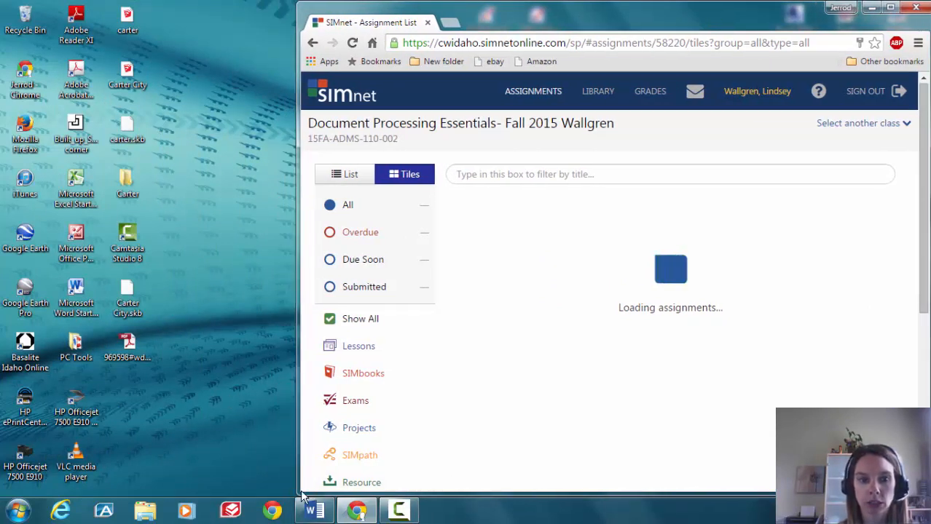
pyautogui.moveTo(302, 495); pyautogui.dragTo(509, 493)
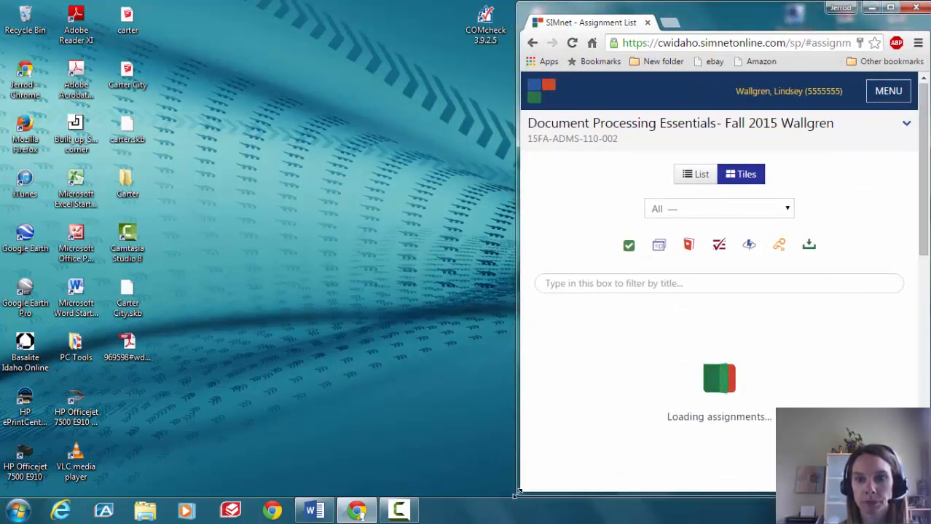
pyautogui.moveTo(516, 493); pyautogui.dragTo(486, 494)
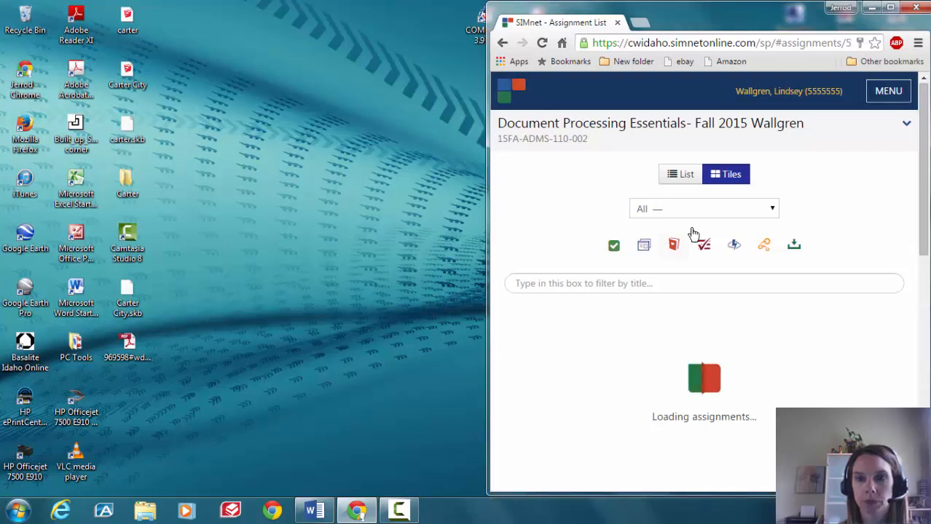
# Open the profile page, widen the window slightly, then close the browser
pyautogui.click(784, 94)
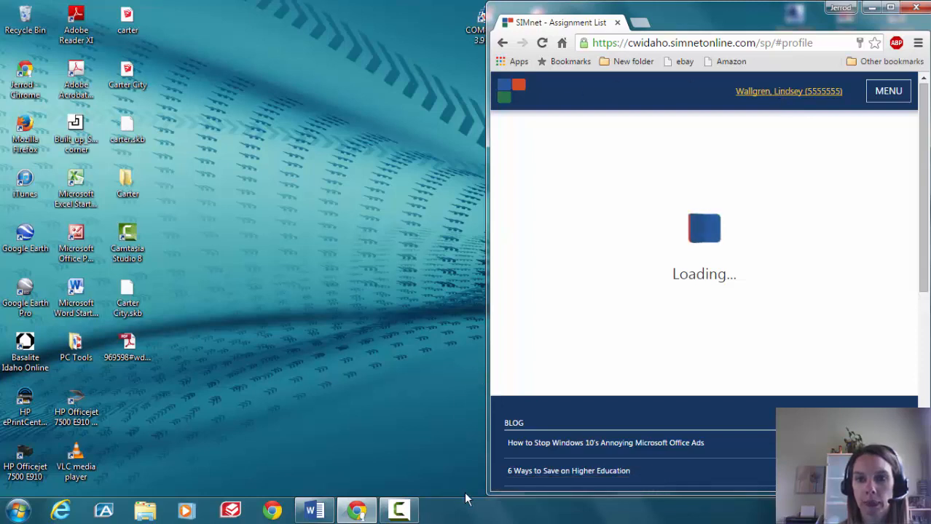
pyautogui.moveTo(487, 495); pyautogui.dragTo(410, 496)
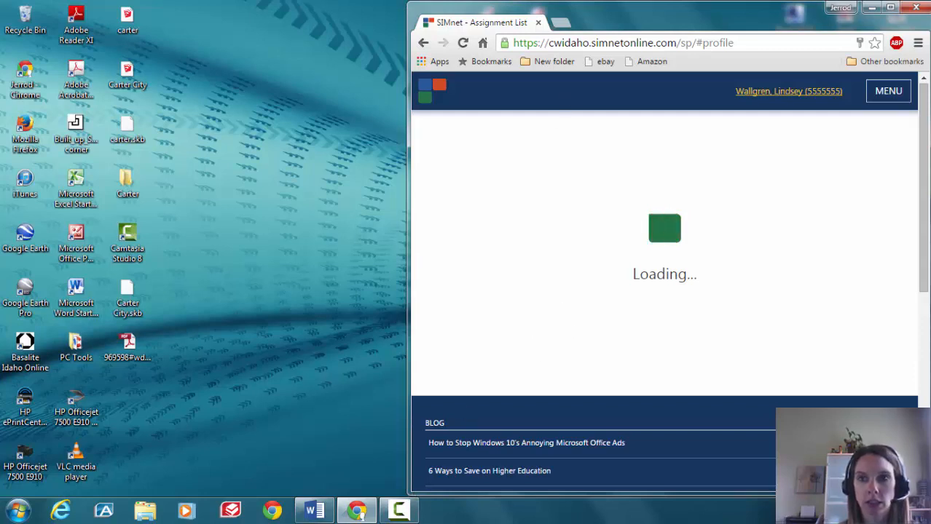
pyautogui.click(913, 12)
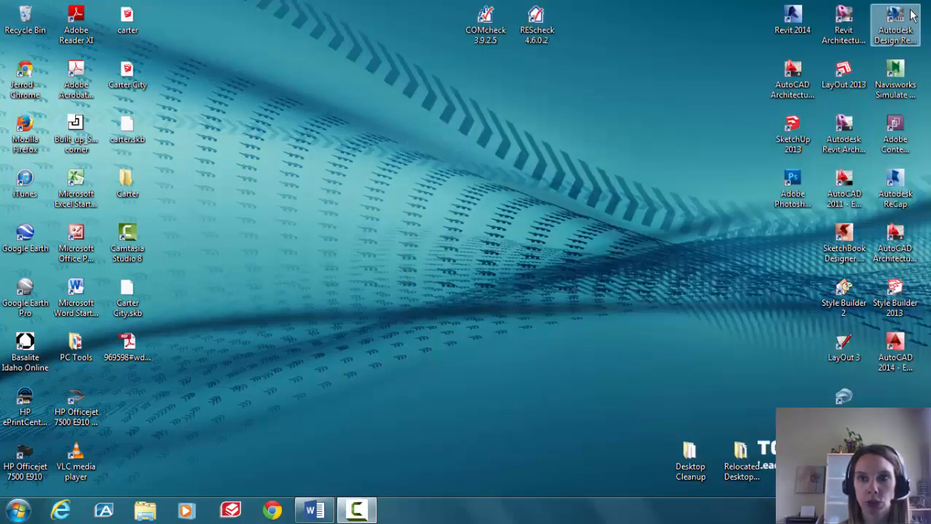
# Launch Firefox from the desktop shortcut and restore its window down
pyautogui.click(24, 131)
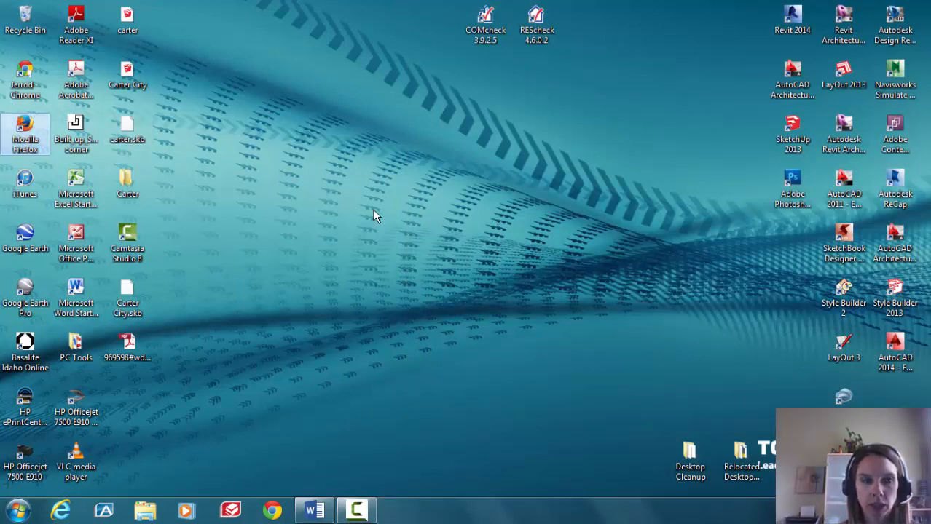
pyautogui.press('Return')
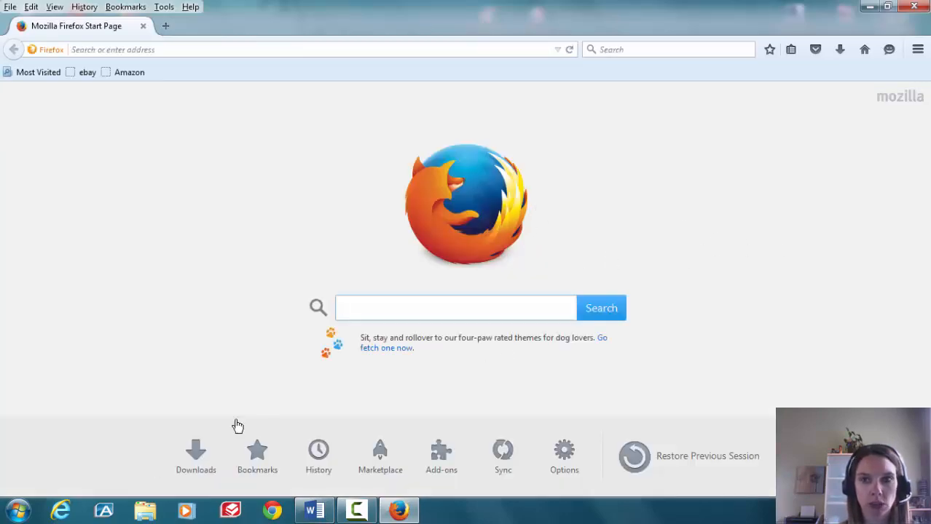
pyautogui.click(887, 7)
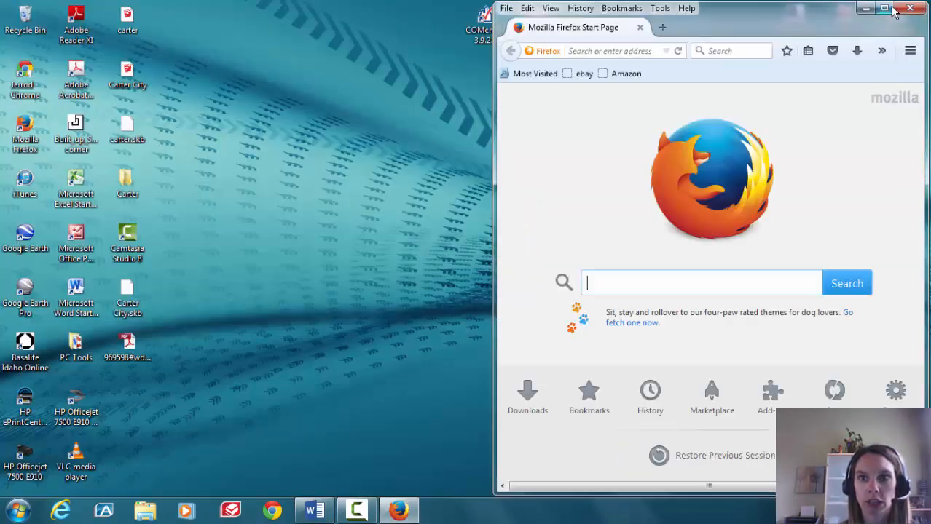
# Go to cwidaho.simnetonline.com and sign in with the username and password
pyautogui.click(641, 53)
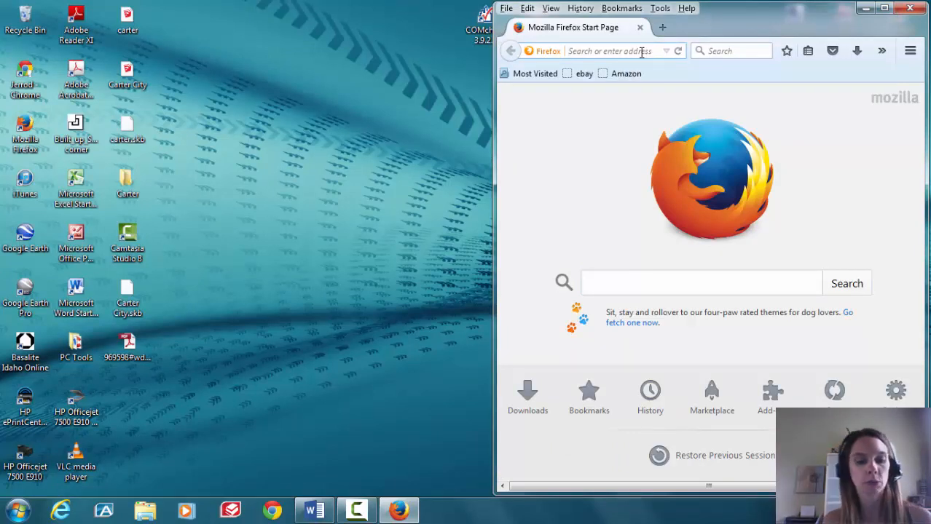
pyautogui.write('cwidaho.simnetonline.com/')
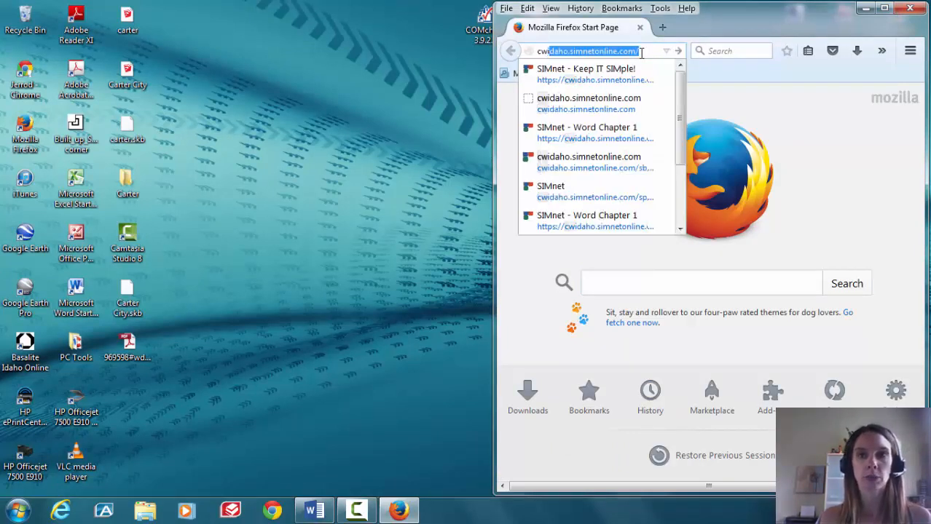
pyautogui.press('Return')
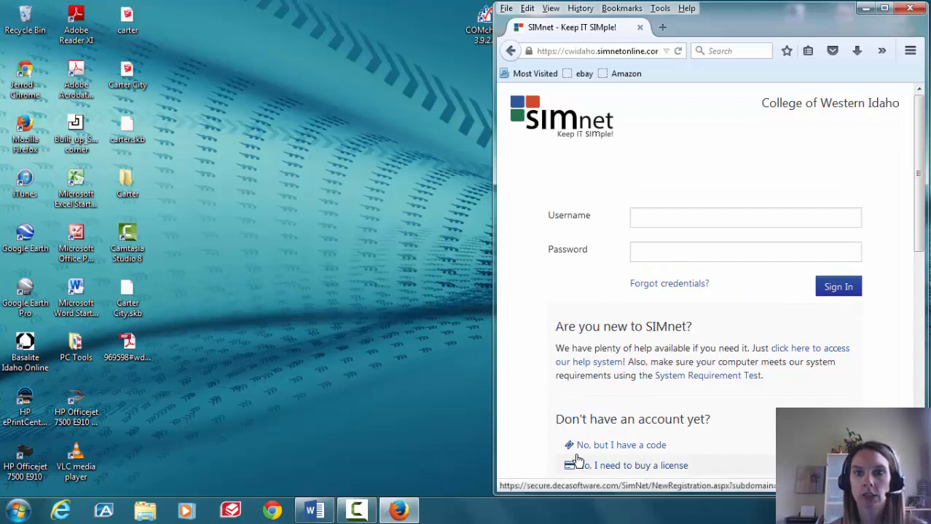
pyautogui.click(716, 220)
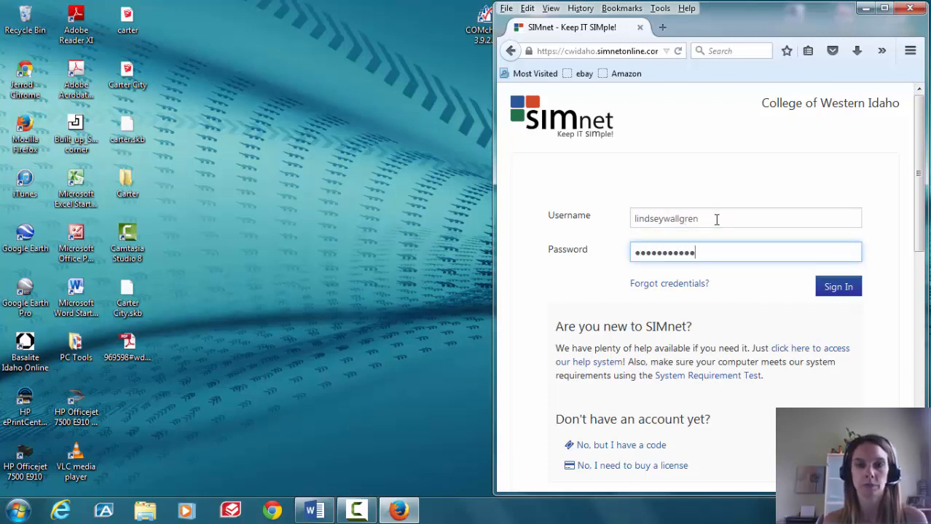
pyautogui.press('Return')
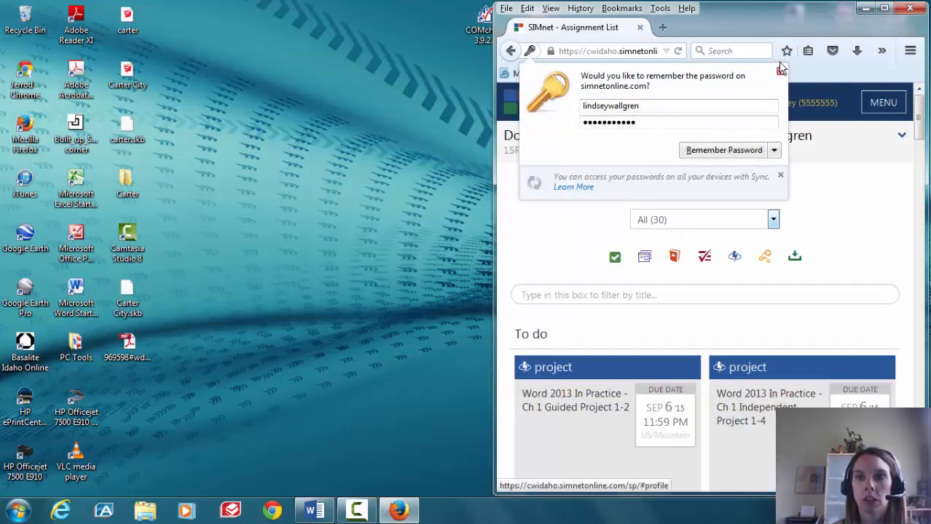
# Dismiss the save-password offer, open Pause & Practice 1-1 Create a Business Letter, and launch Word
pyautogui.click(780, 73)
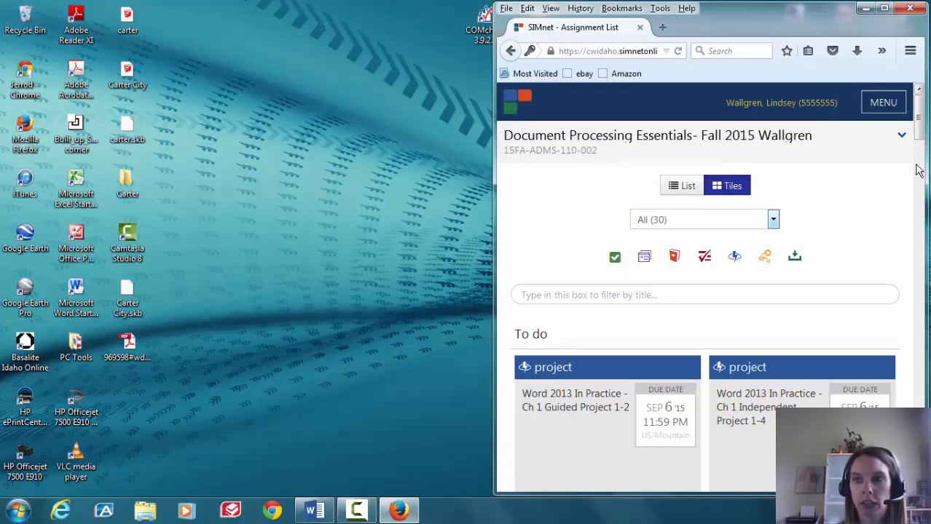
pyautogui.scroll(-2, 922, 159)
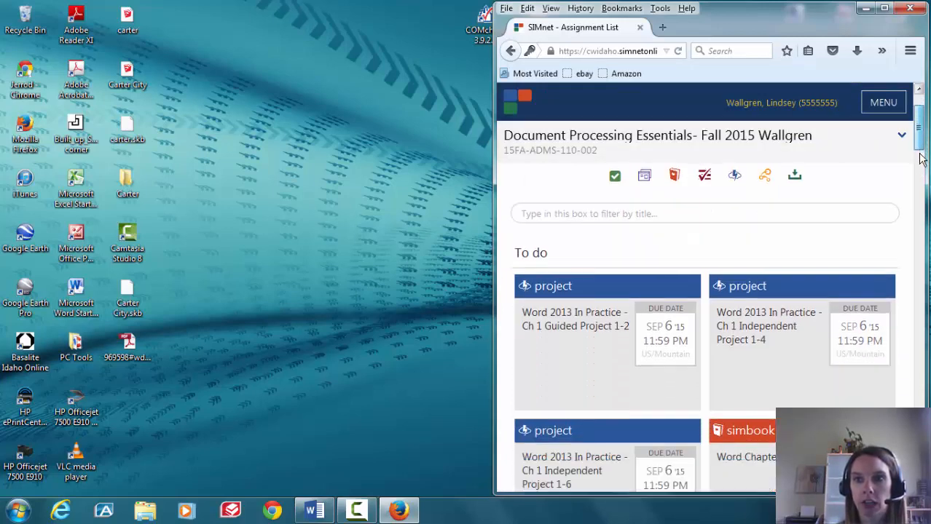
pyautogui.scroll(-3, 922, 158)
pyautogui.scroll(-10, 752, 328)
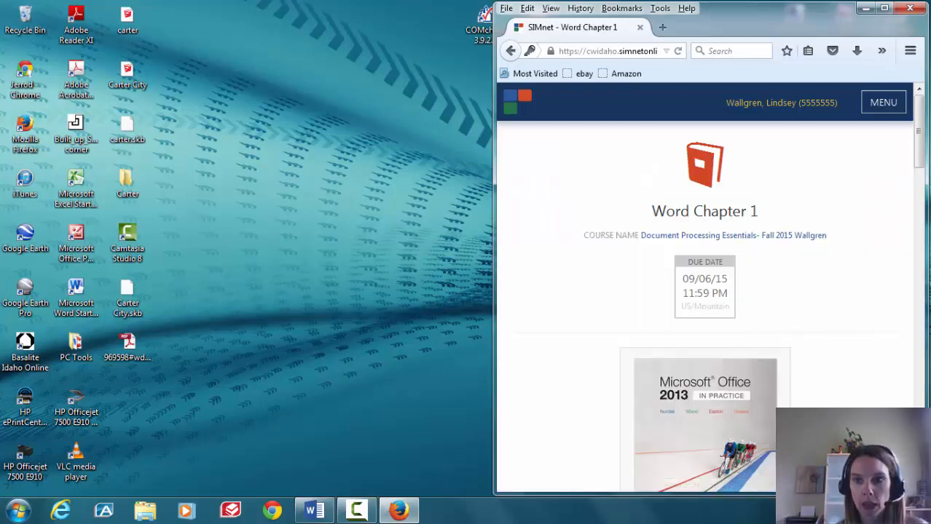
pyautogui.moveTo(921, 163); pyautogui.dragTo(919, 233)
pyautogui.scroll(-4, 887, 250)
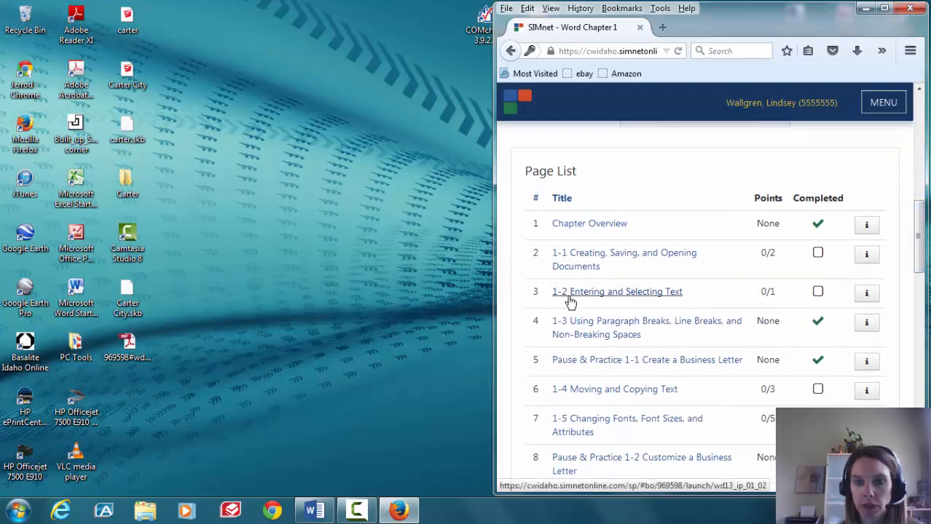
pyautogui.click(587, 365)
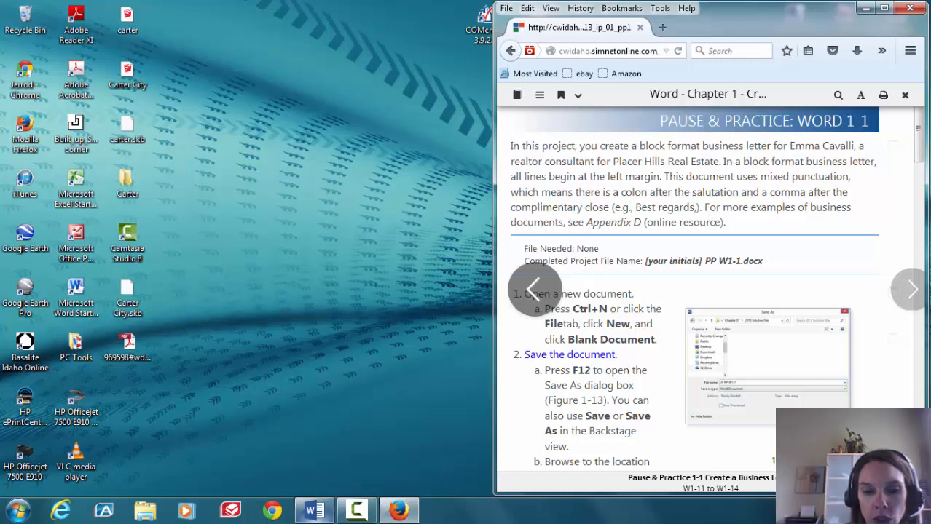
pyautogui.click(312, 512)
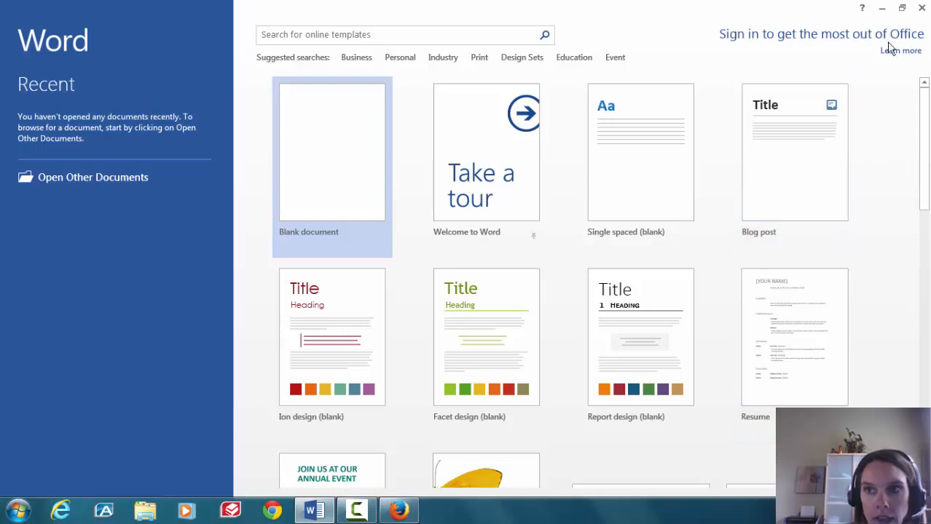
# Resize Word to sit beside the instructions and create a blank document
pyautogui.click(902, 9)
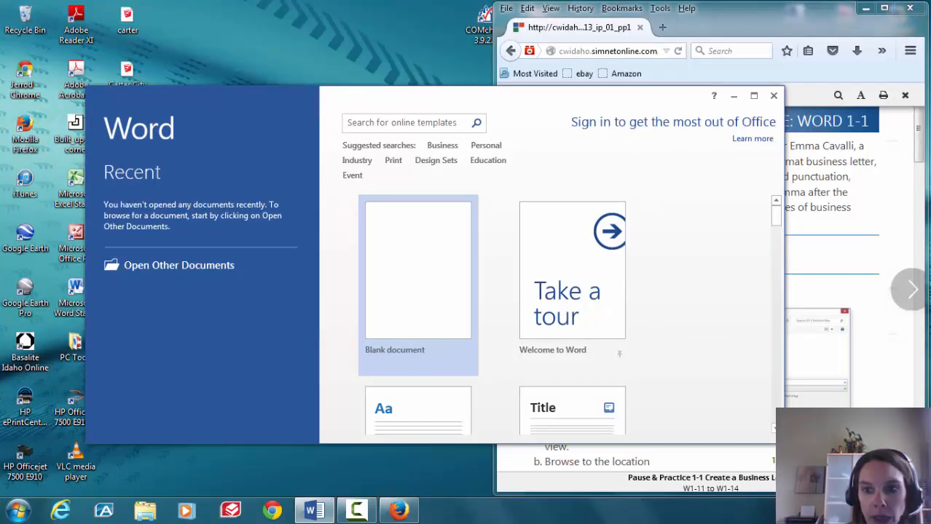
pyautogui.moveTo(785, 443); pyautogui.dragTo(363, 500)
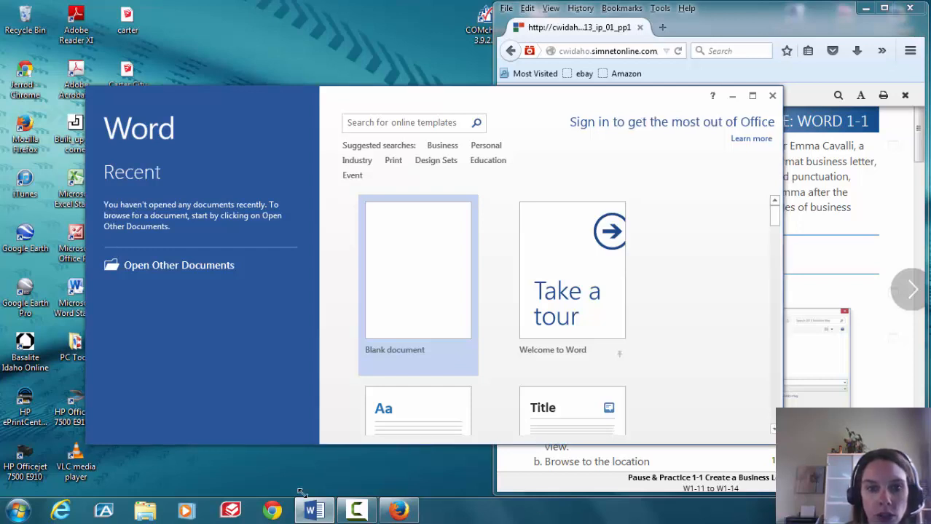
pyautogui.moveTo(394, 453); pyautogui.dragTo(396, 454)
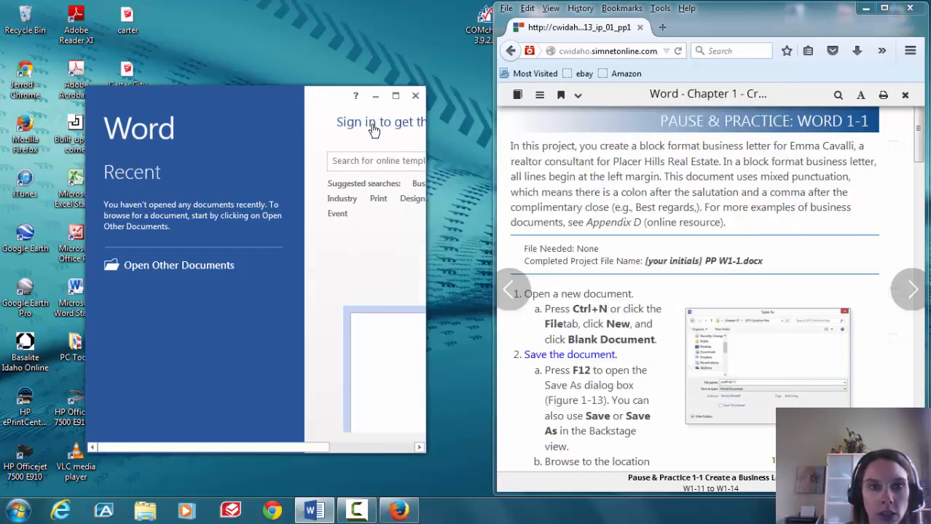
pyautogui.moveTo(423, 88); pyautogui.dragTo(471, 11)
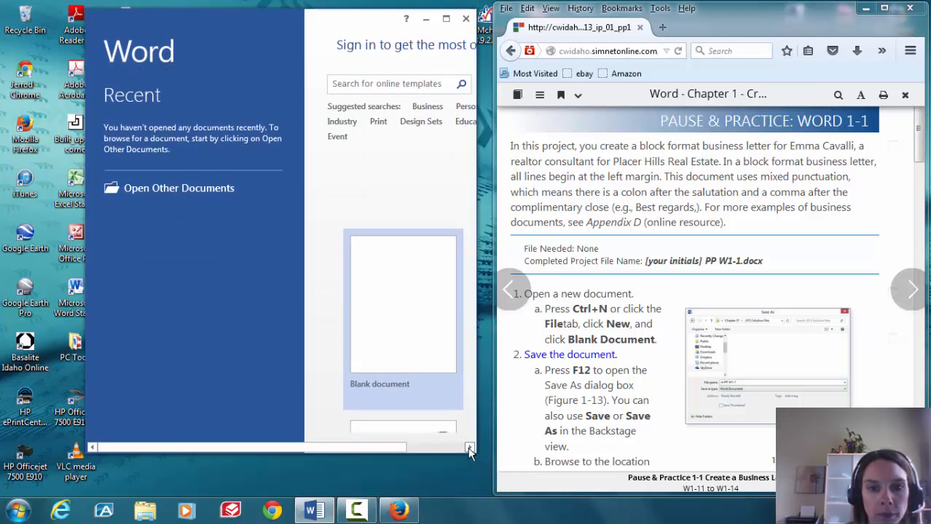
pyautogui.moveTo(478, 453); pyautogui.dragTo(490, 497)
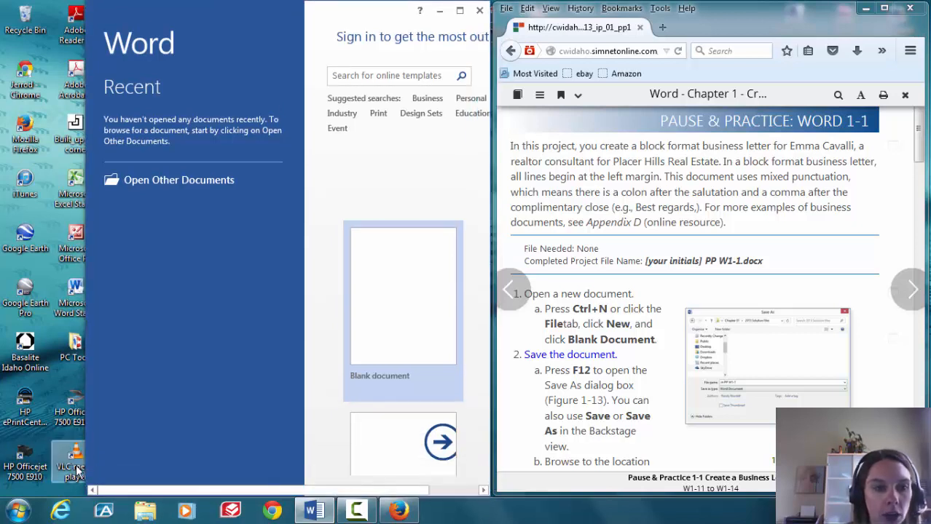
pyautogui.moveTo(85, 474); pyautogui.dragTo(4, 477)
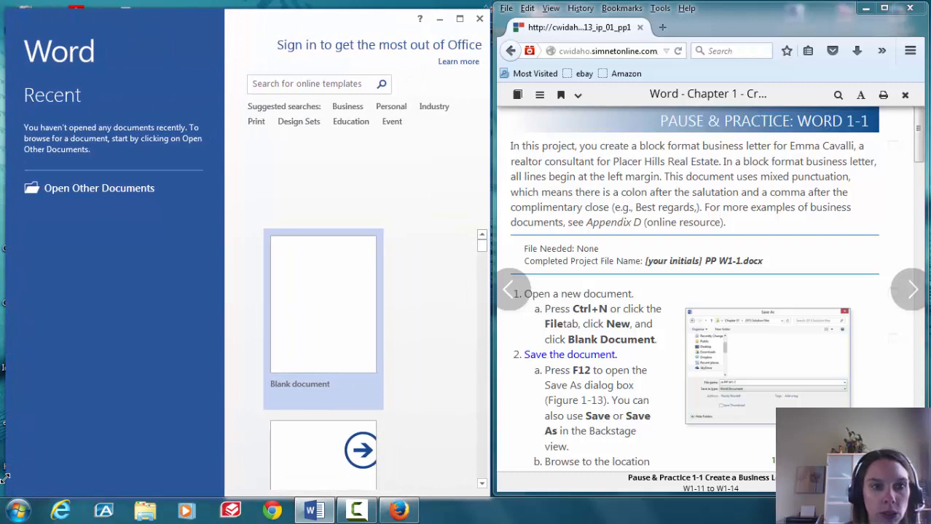
pyautogui.click(313, 330)
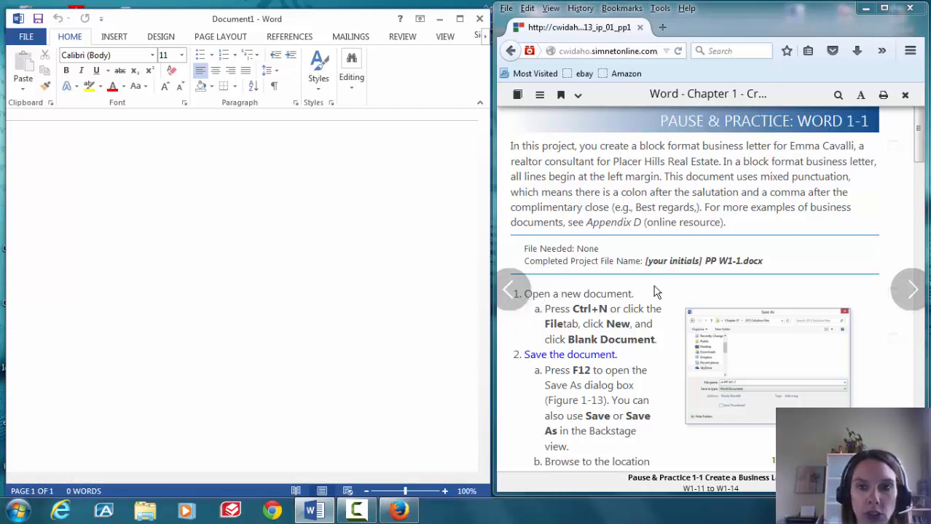
pyautogui.click(495, 496)
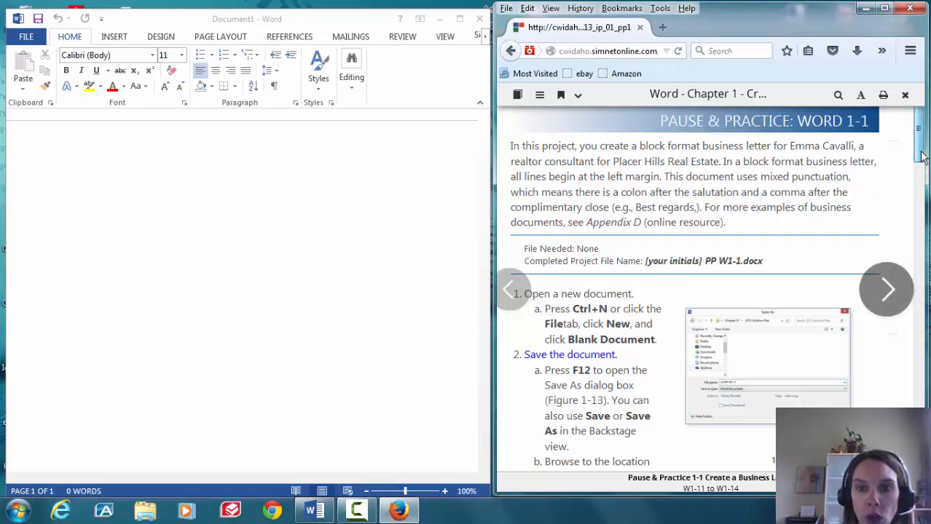
pyautogui.moveTo(921, 157); pyautogui.dragTo(925, 193)
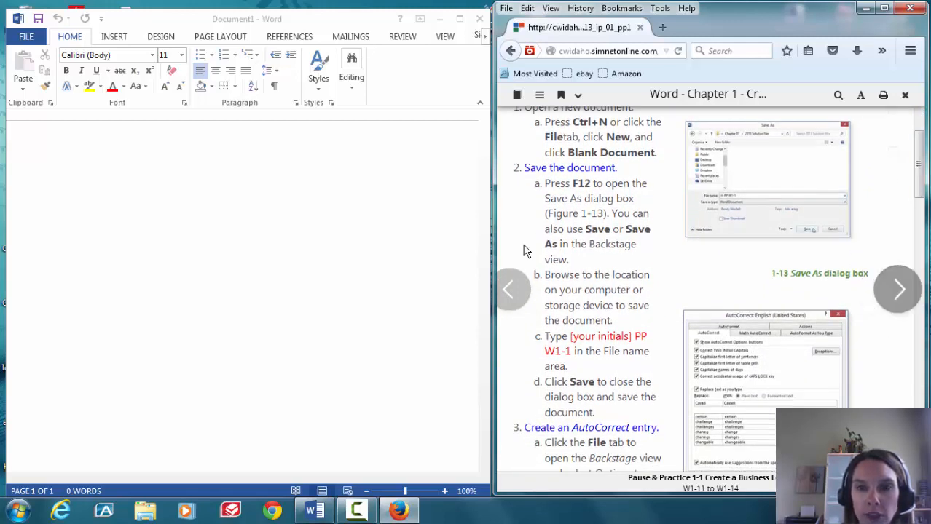
pyautogui.click(204, 257)
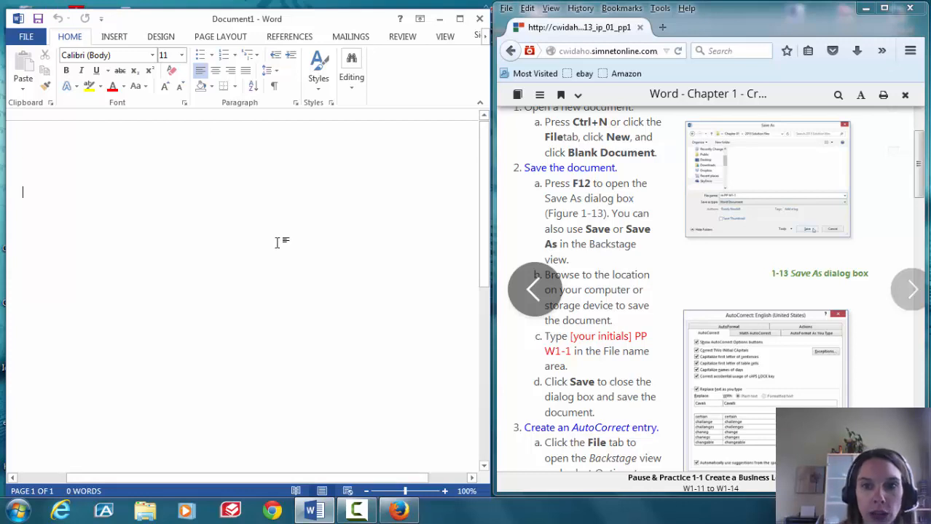
# Save the new document to the Desktop with the default name Doc1
pyautogui.press('F12')
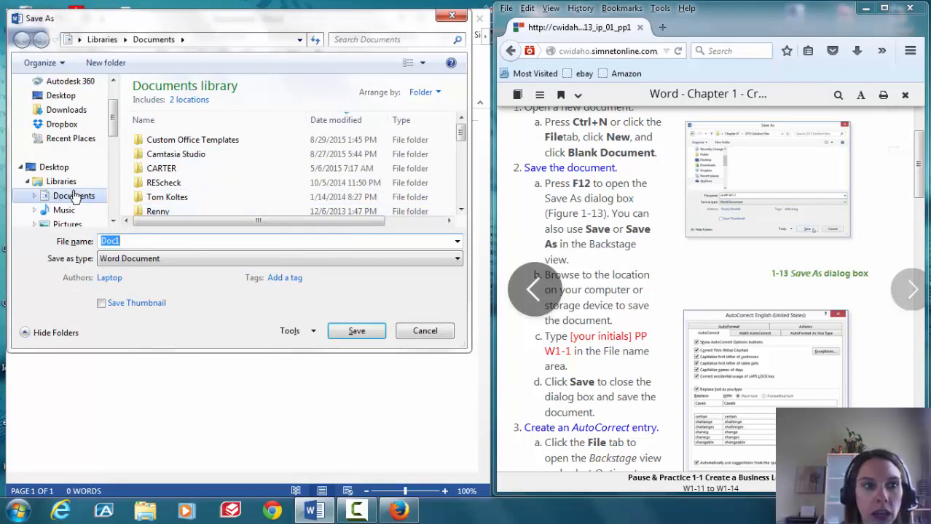
pyautogui.click(66, 95)
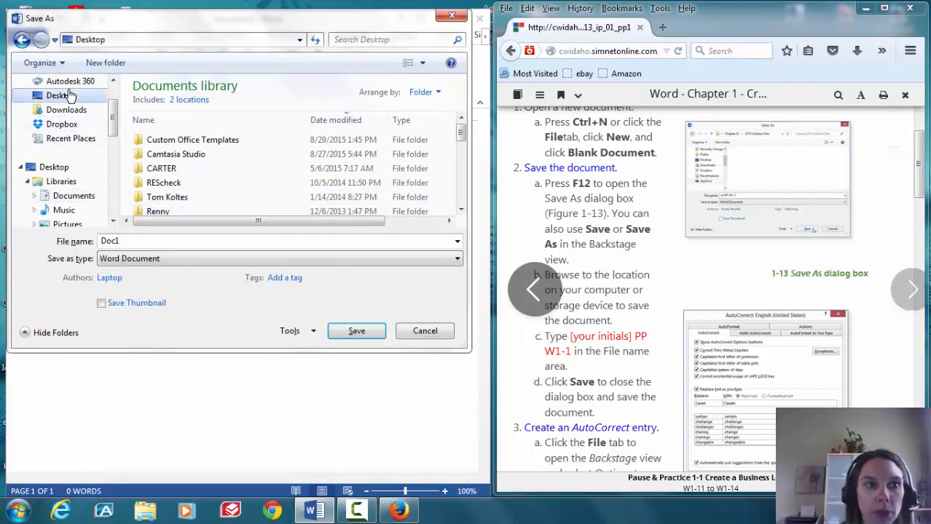
pyautogui.click(353, 338)
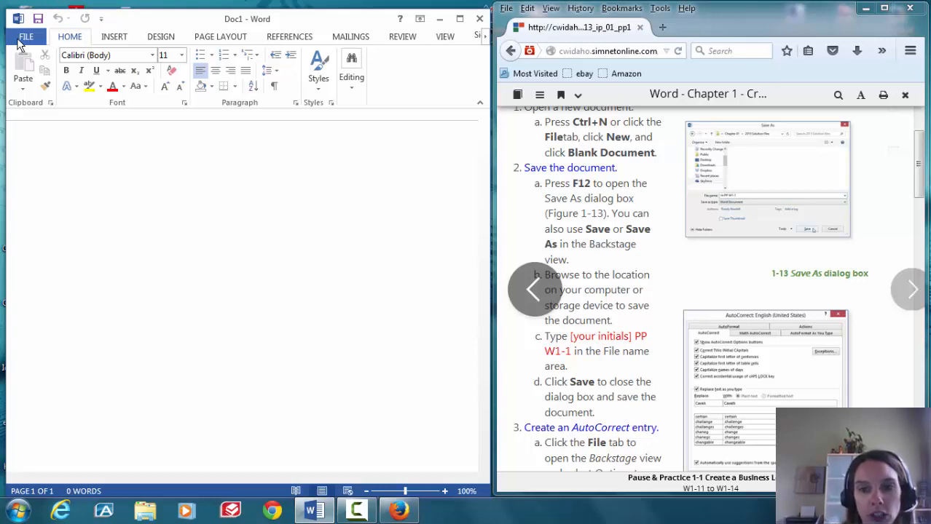
# Use Save As to store it on the Desktop as LWPPW1-1, prefixed with the user's initials
pyautogui.click(24, 38)
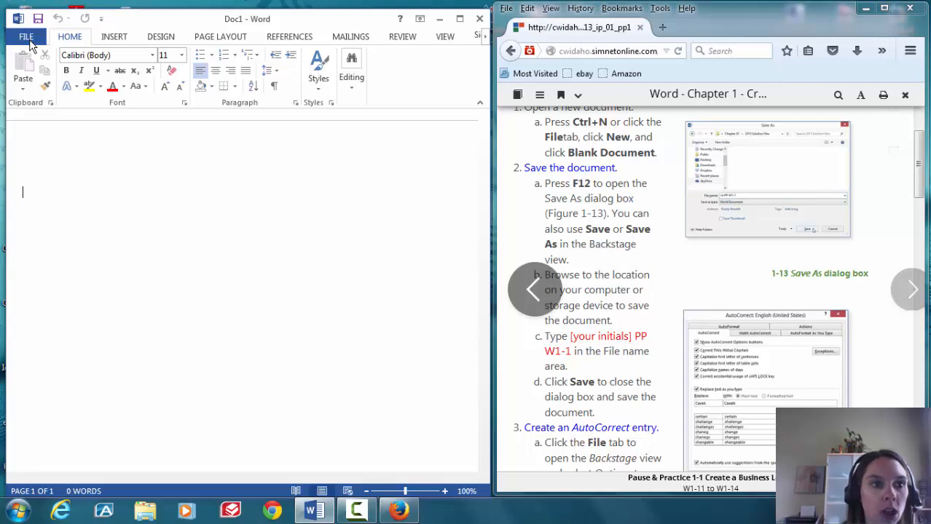
pyautogui.click(65, 168)
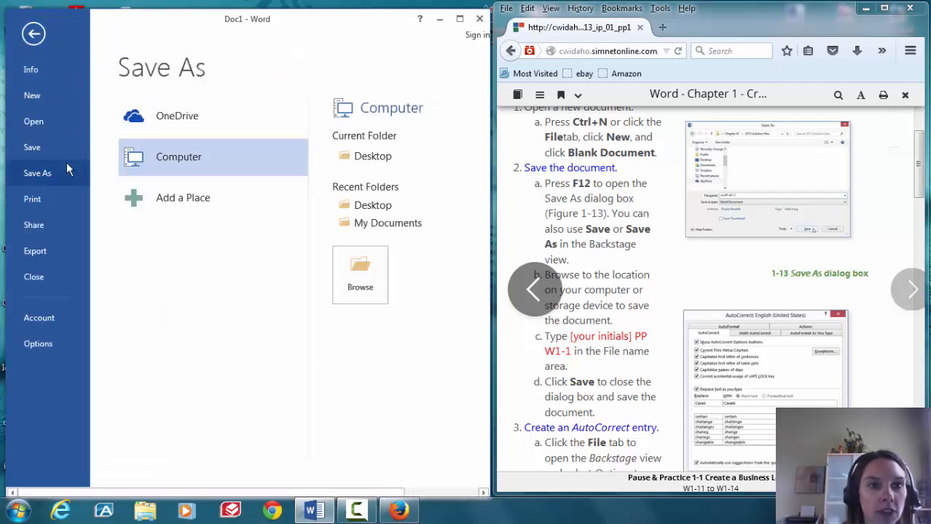
pyautogui.click(370, 156)
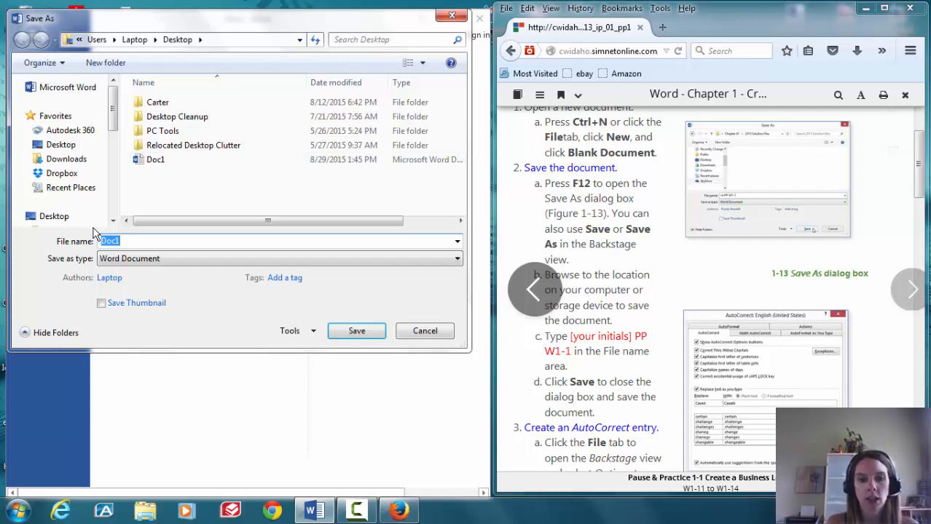
pyautogui.write('KLWPP')
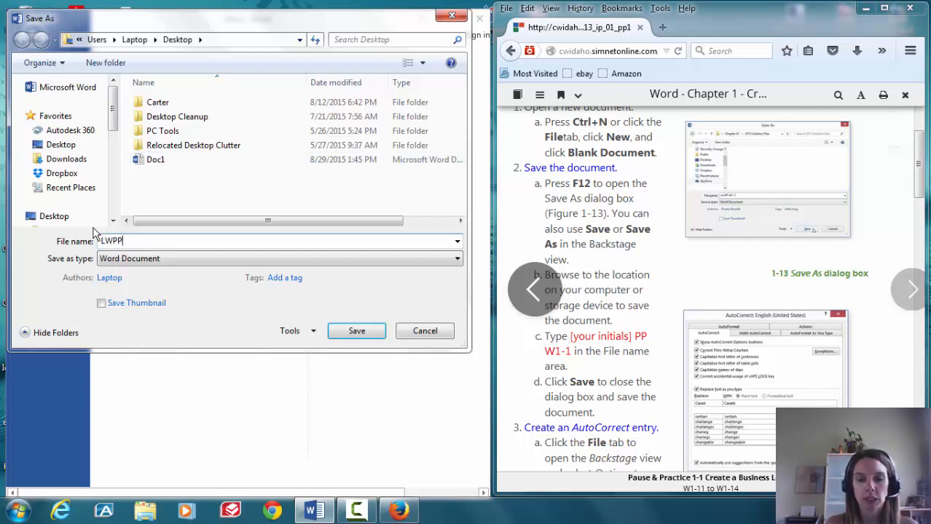
pyautogui.write('W')
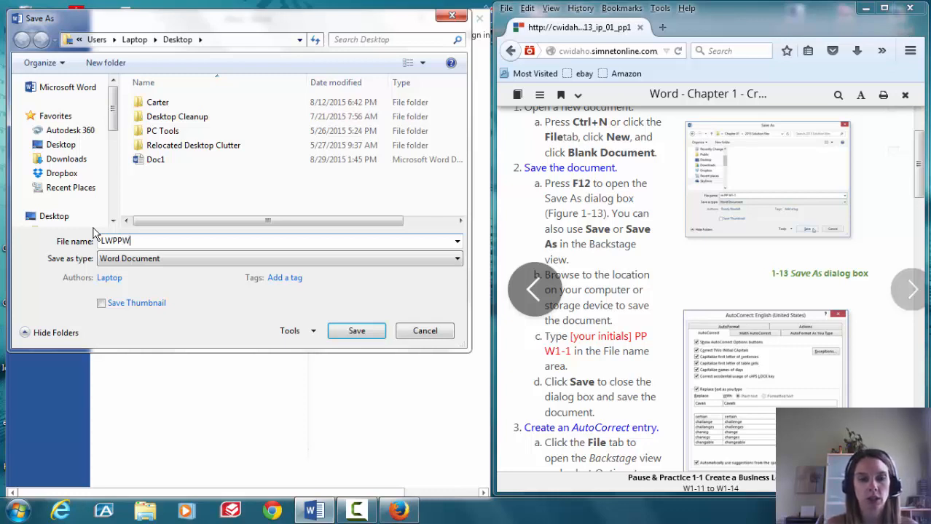
pyautogui.write('1-1')
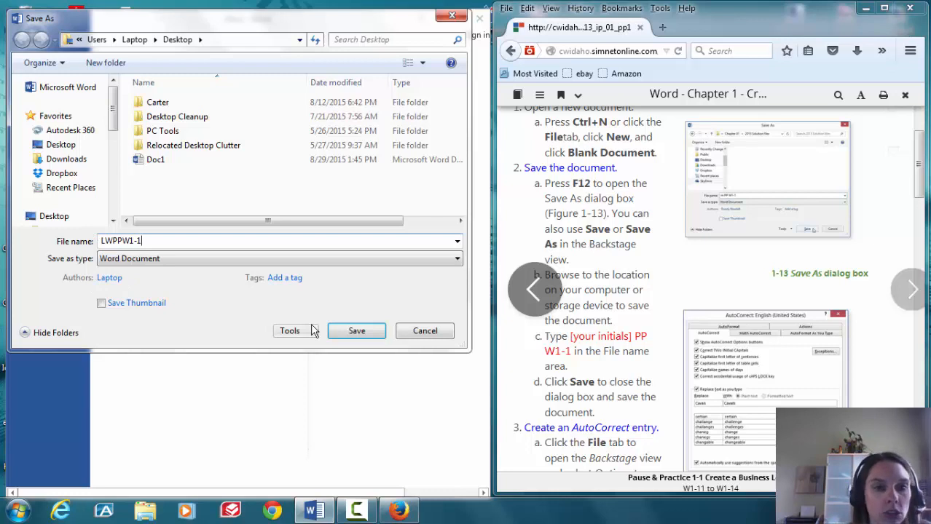
pyautogui.click(347, 337)
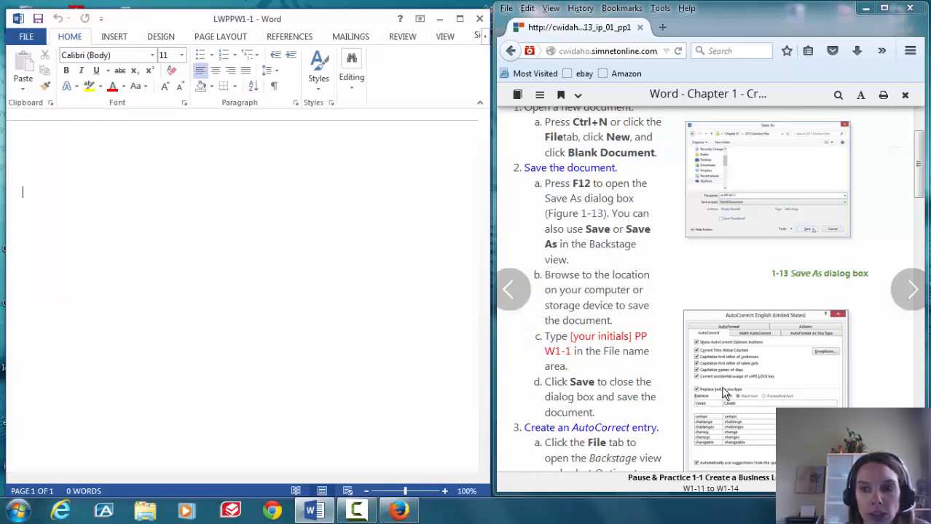
# Return to the saved letter and open Word Options from the File tab
pyautogui.moveTo(923, 186); pyautogui.dragTo(924, 243)
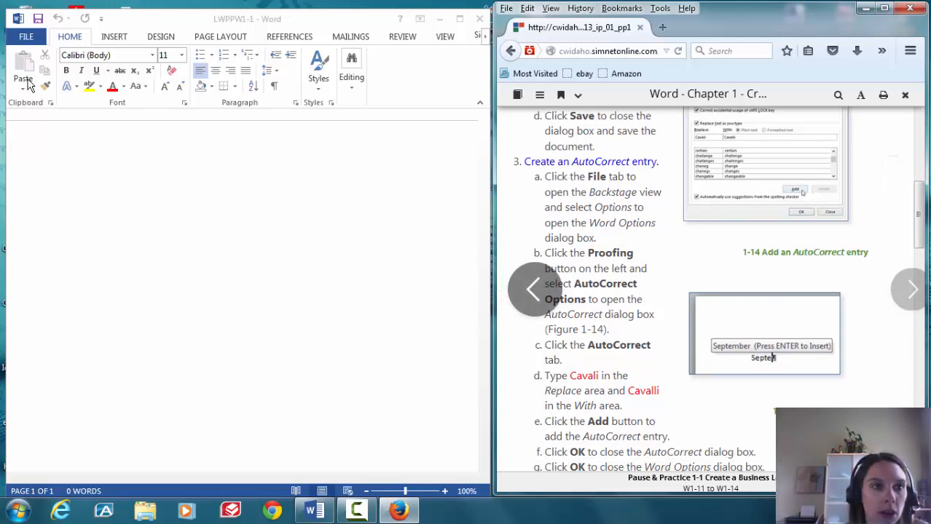
pyautogui.click(25, 42)
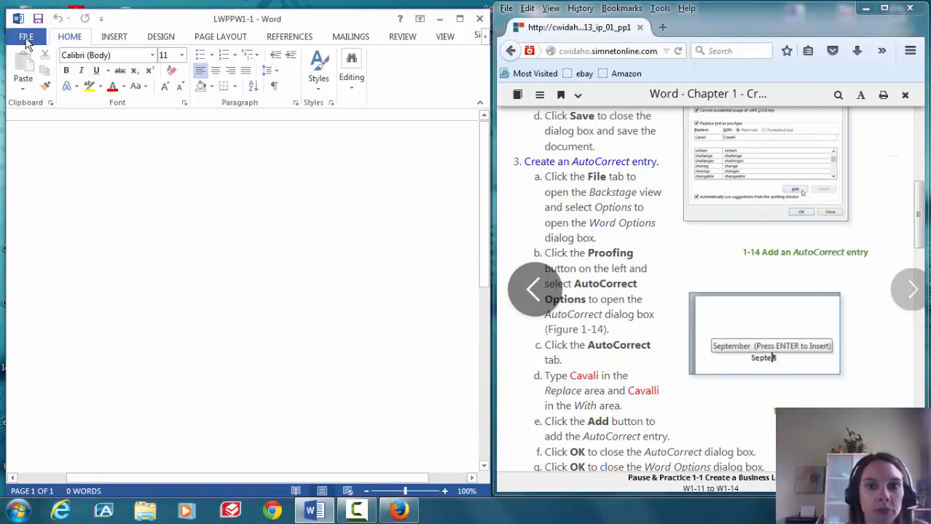
pyautogui.click(25, 40)
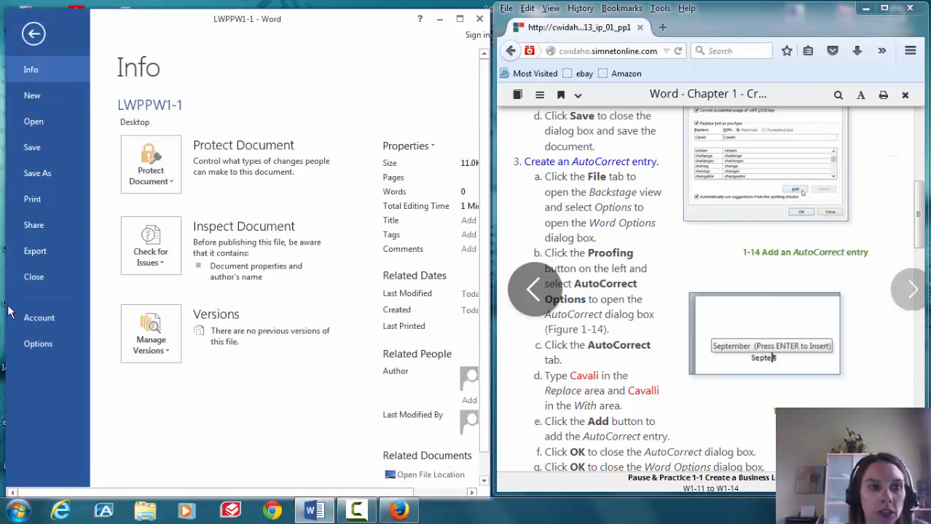
pyautogui.click(26, 343)
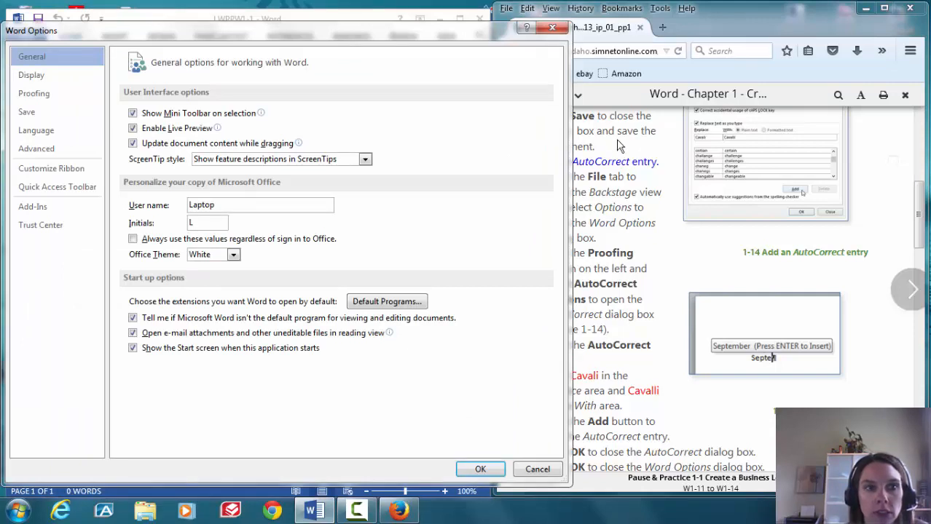
# Open the AutoCorrect Options dialog from the Proofing page, checking the e-book instructions alongside
pyautogui.click(669, 83)
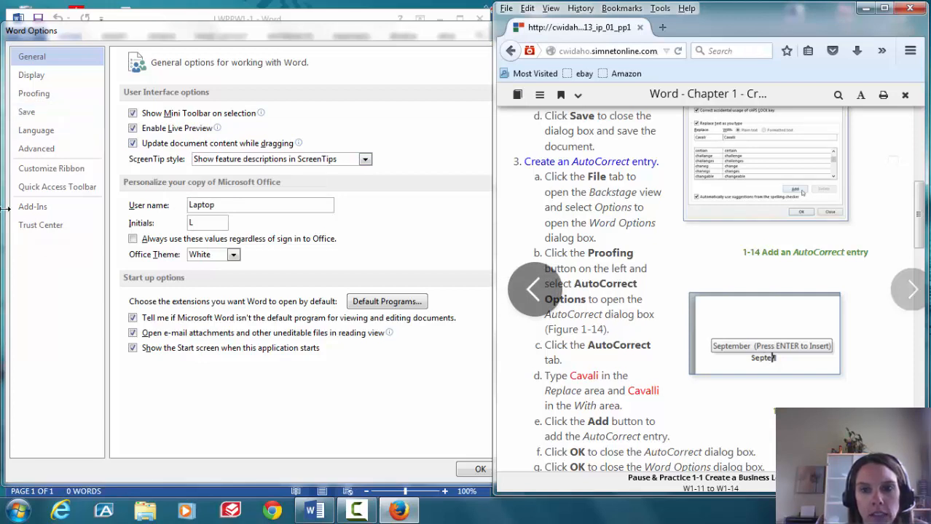
pyautogui.click(30, 99)
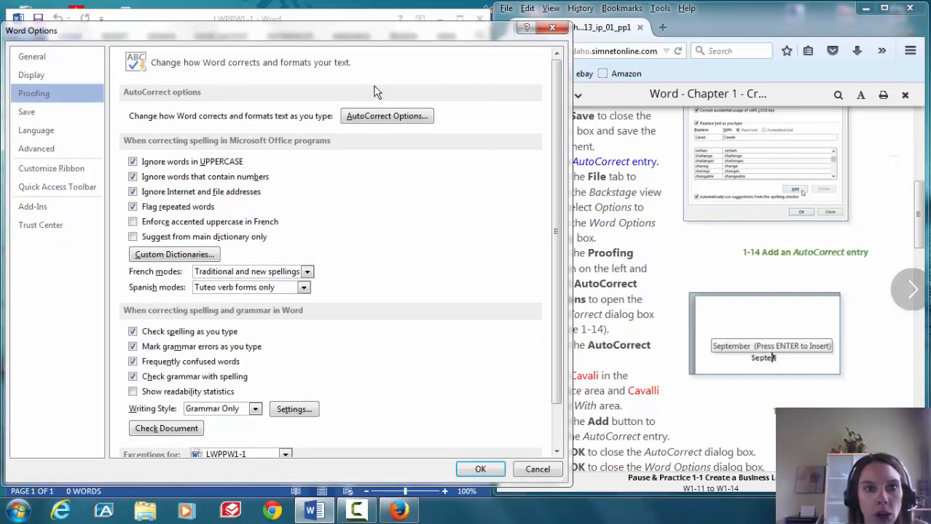
pyautogui.click(386, 117)
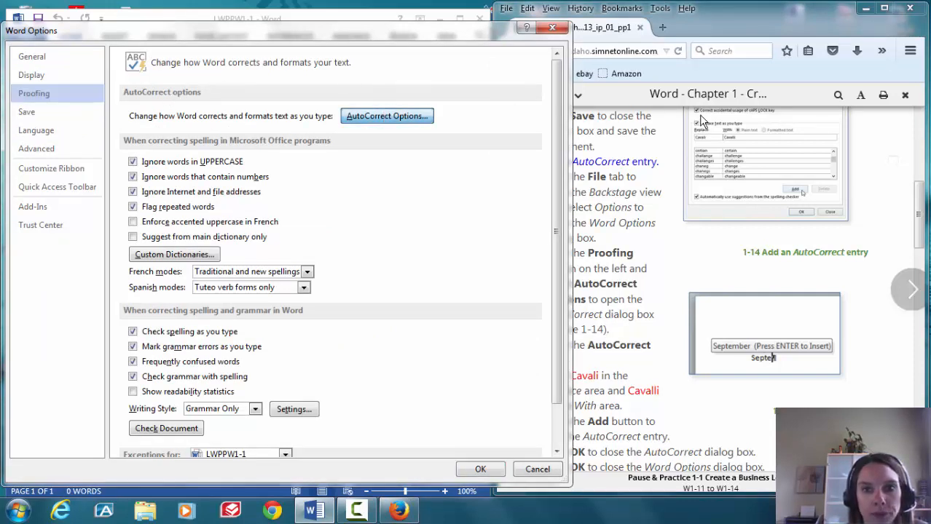
pyautogui.click(712, 24)
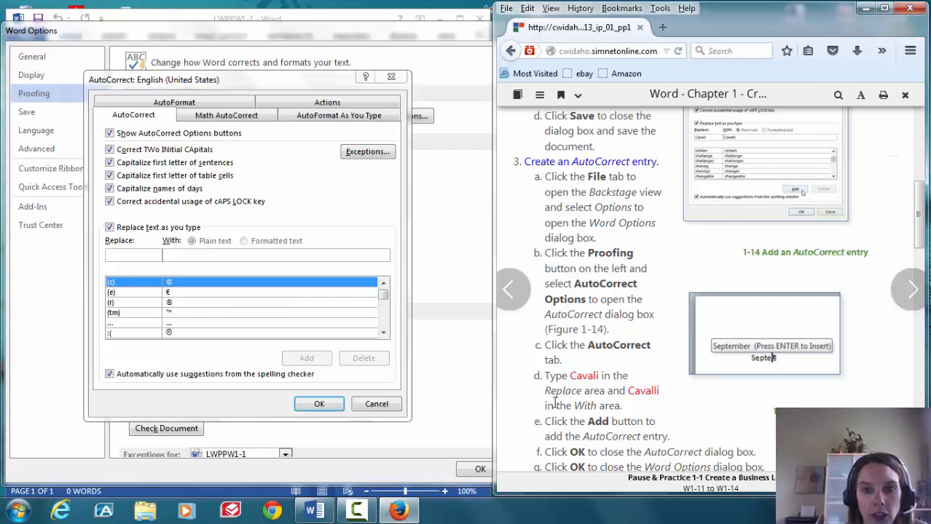
# Enter Cavali in Replace and Cavalli in With, then add the entry to the AutoCorrect list
pyautogui.click(140, 255)
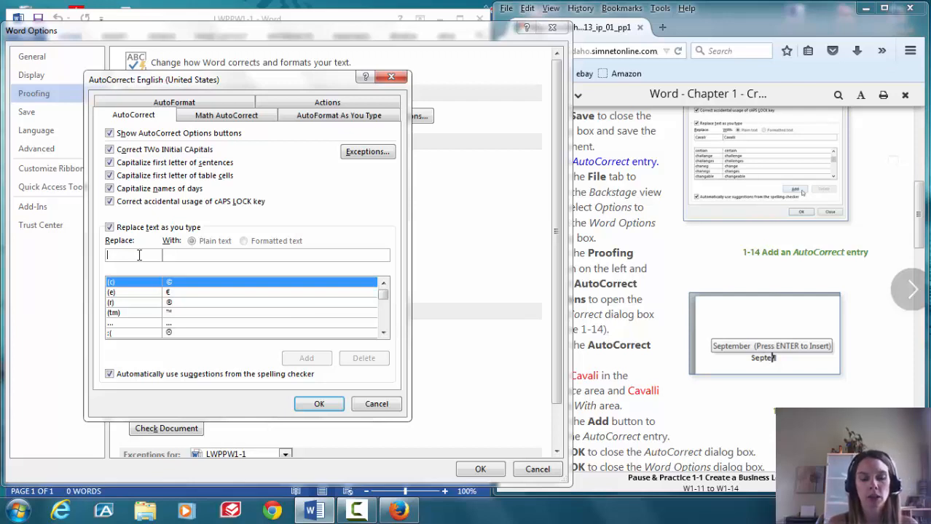
pyautogui.write('C')
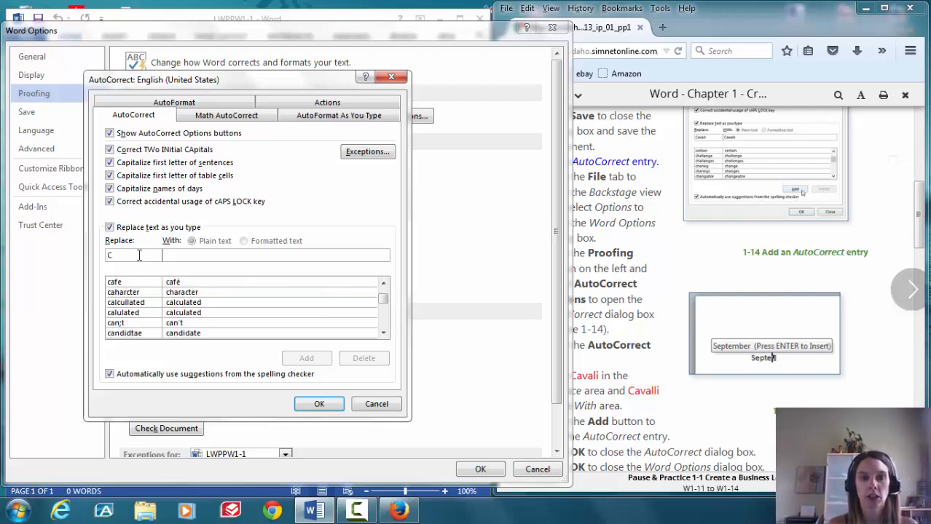
pyautogui.write('avalli')
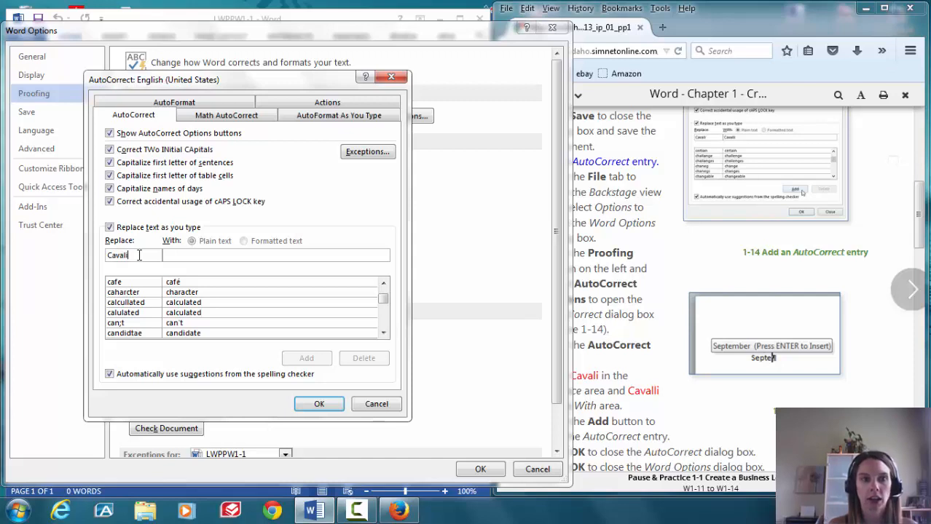
pyautogui.click(223, 253)
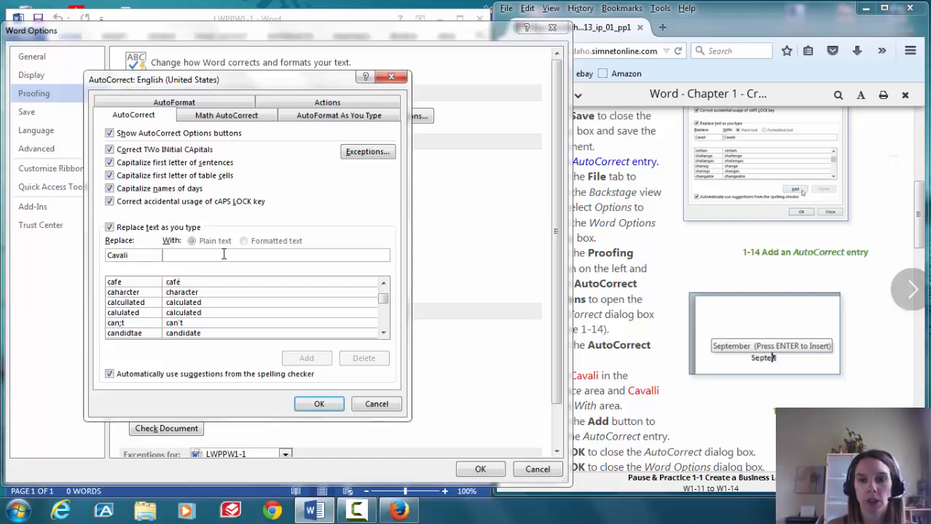
pyautogui.write('Cava')
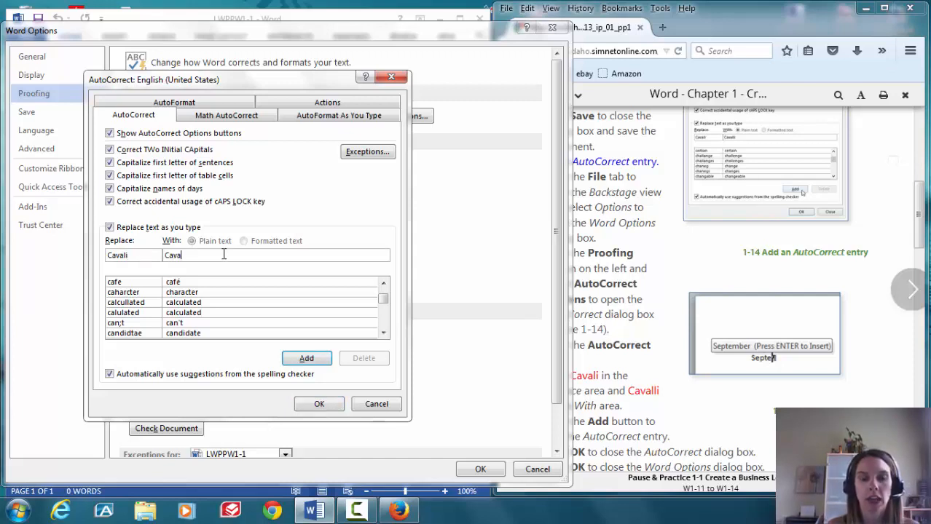
pyautogui.write('llii')
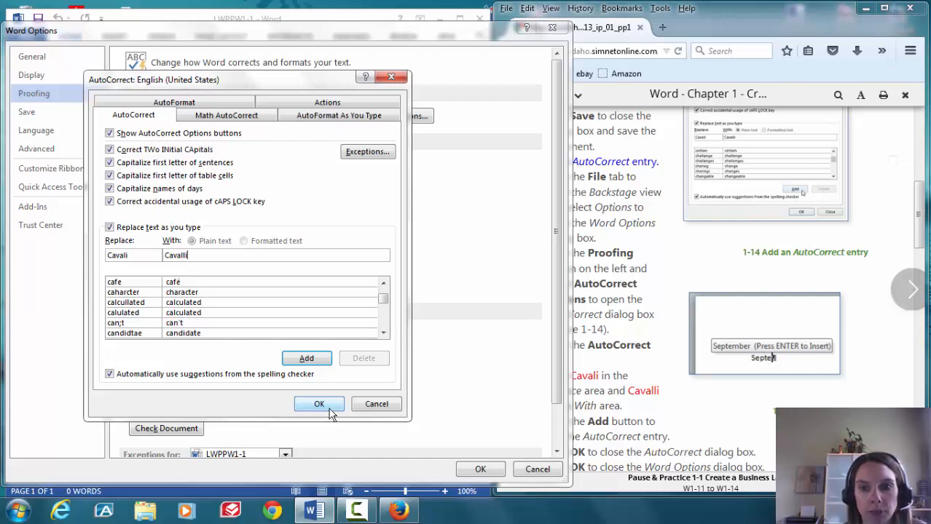
pyautogui.click(306, 358)
pyautogui.click(737, 42)
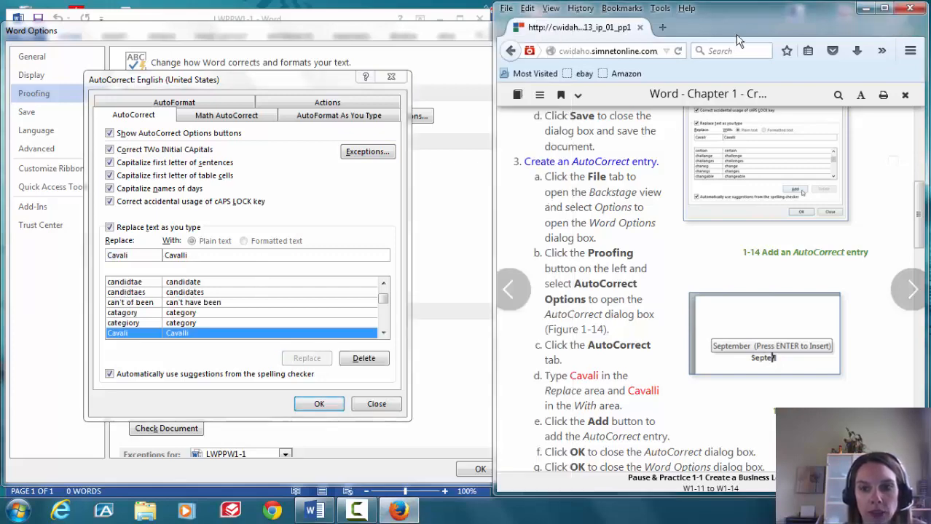
pyautogui.doubleClick(738, 41)
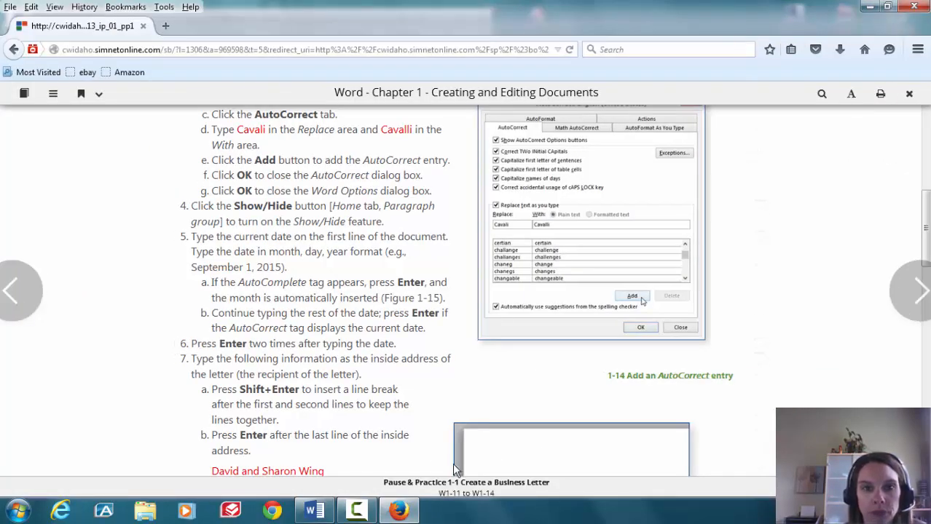
pyautogui.click(889, 7)
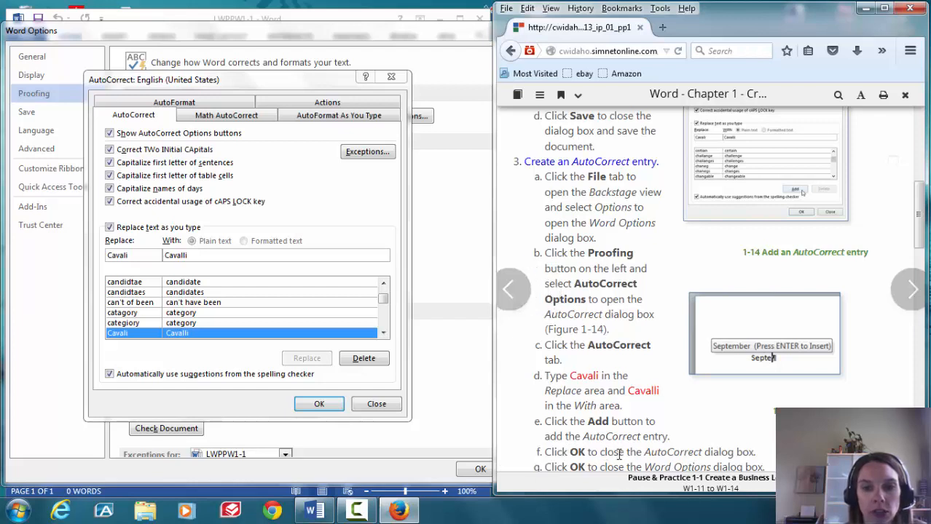
# Confirm the AutoCorrect and Word Options dialogs with OK, returning to the blank LWPPW1-1 letter
pyautogui.click(318, 405)
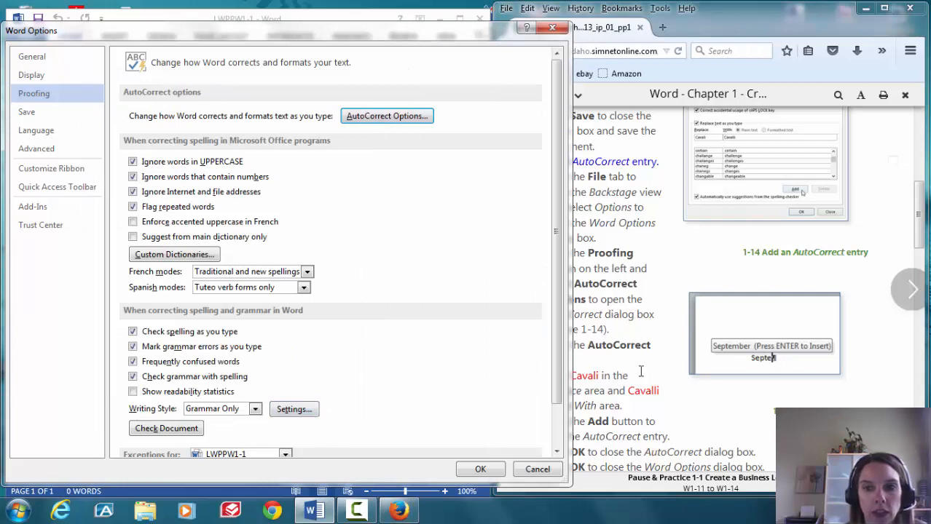
pyautogui.moveTo(920, 212); pyautogui.dragTo(920, 247)
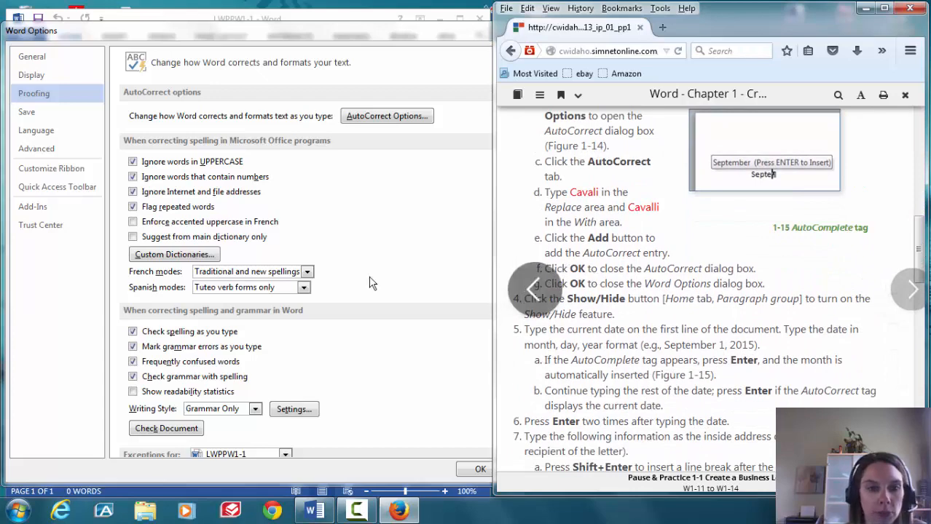
pyautogui.click(471, 470)
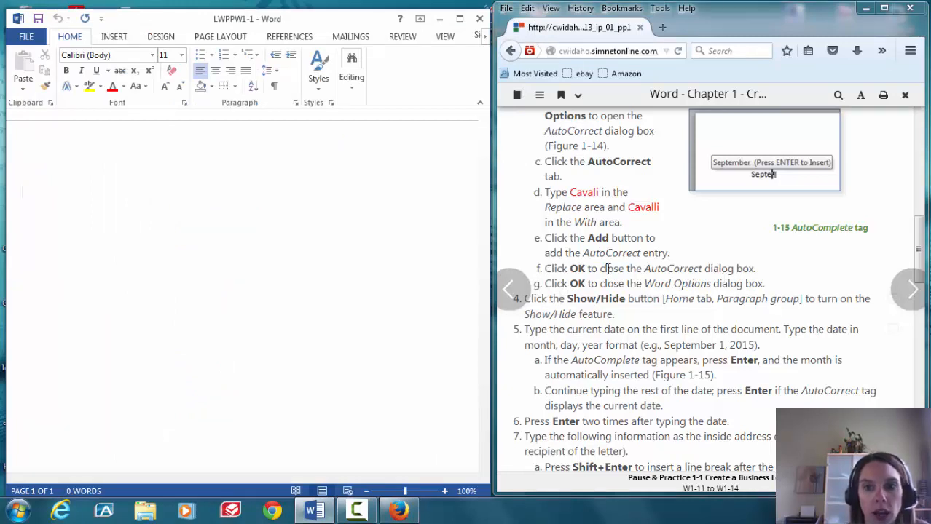
# Show formatting marks and enter the date August 29, 2015 using AutoComplete, followed by two blank lines
pyautogui.click(276, 88)
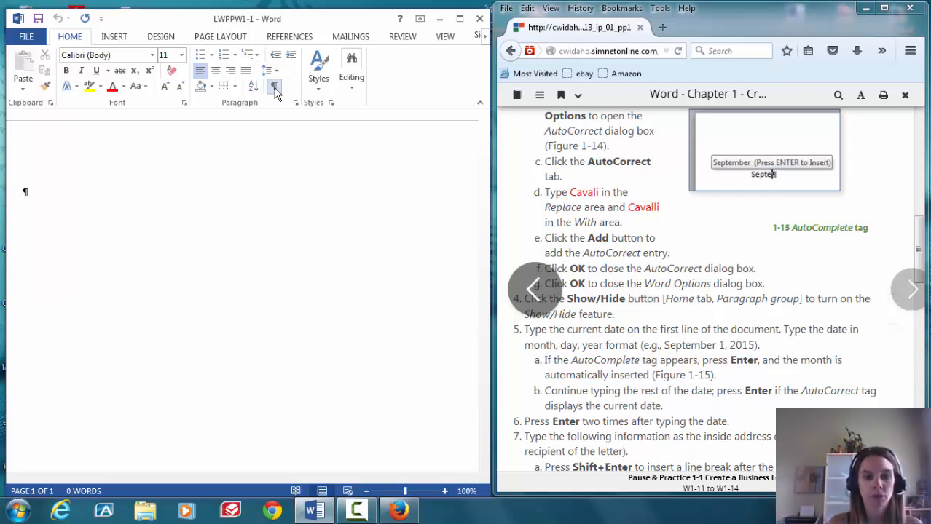
pyautogui.write('A')
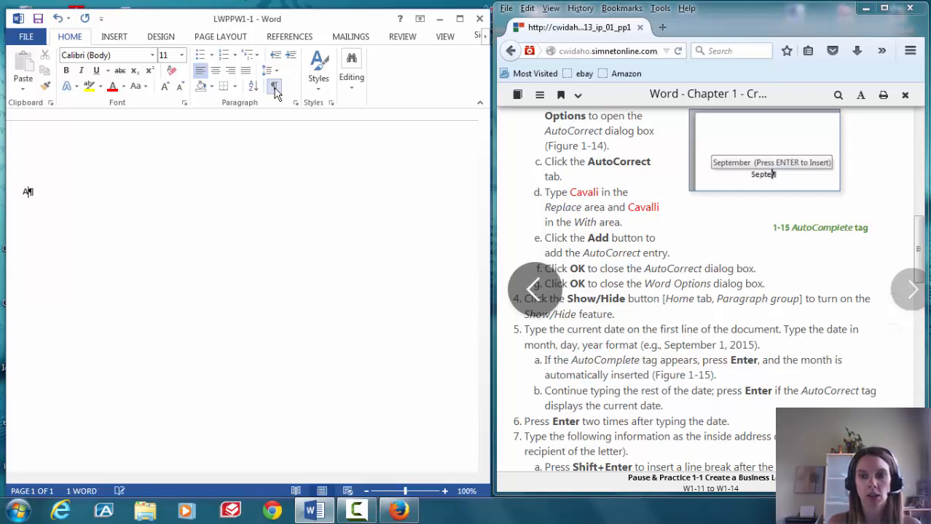
pyautogui.write('ugus')
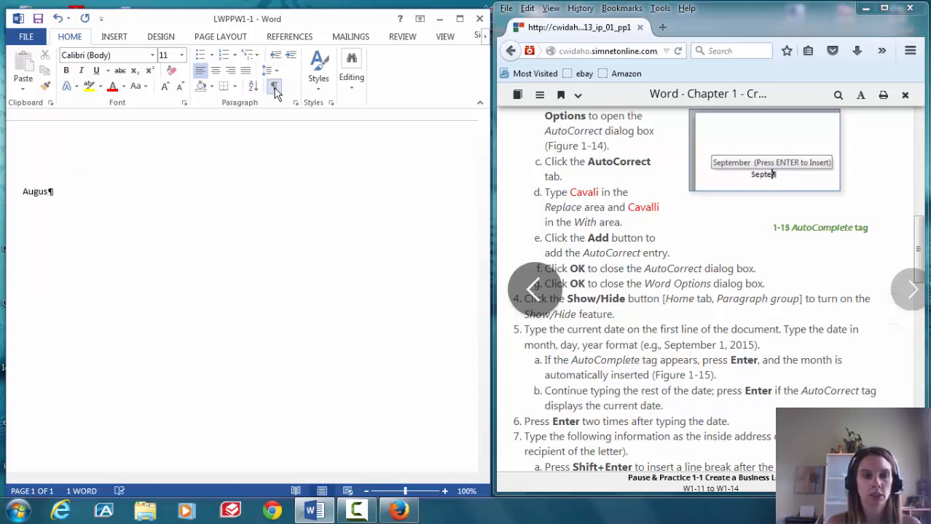
pyautogui.write('t 2')
pyautogui.press('Return')
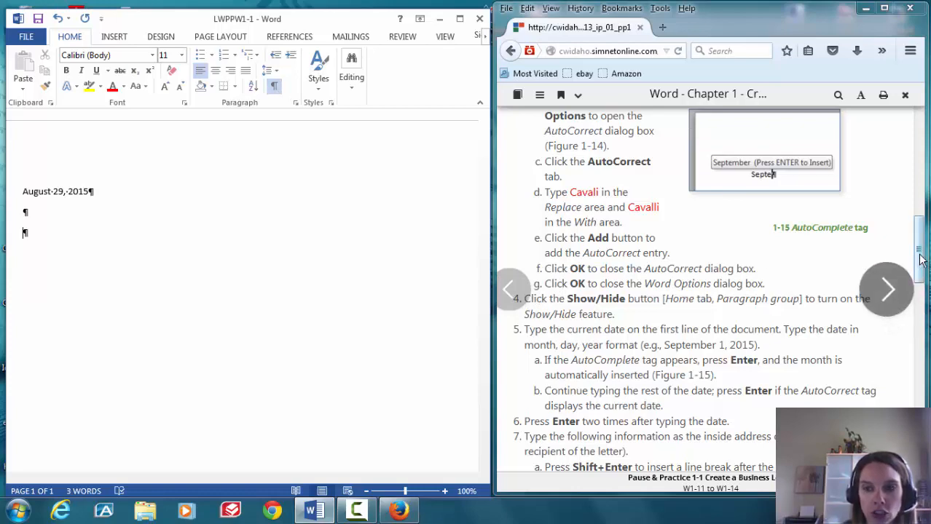
pyautogui.moveTo(920, 260); pyautogui.dragTo(921, 308)
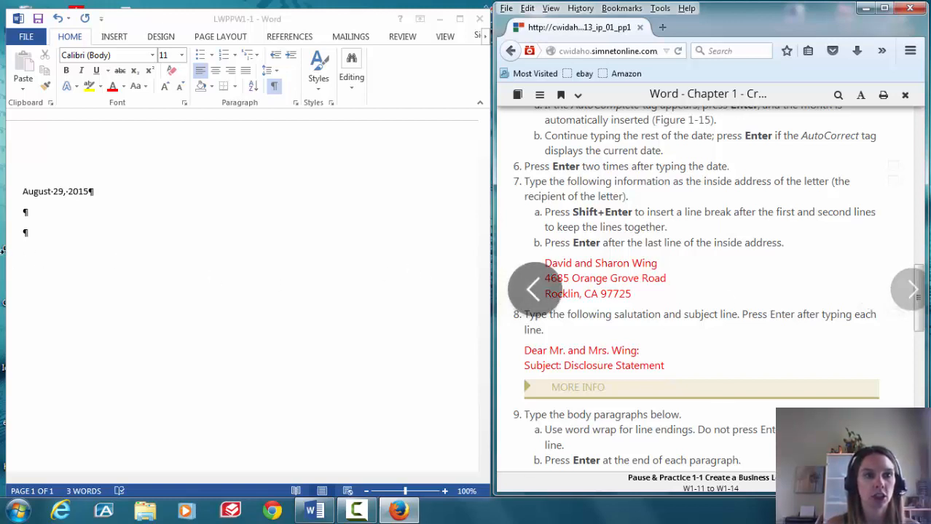
# Type the recipients' names and street address as the first two inside-address lines, joined by line breaks
pyautogui.click(24, 233)
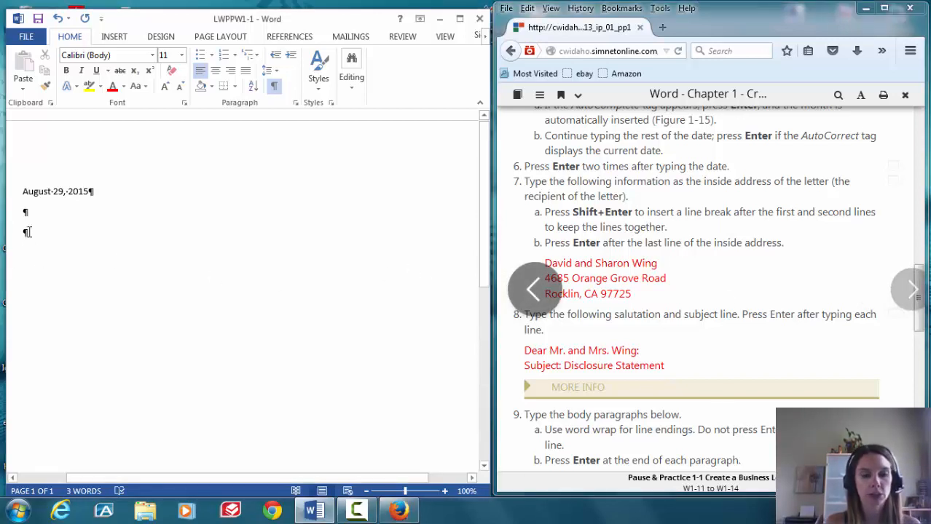
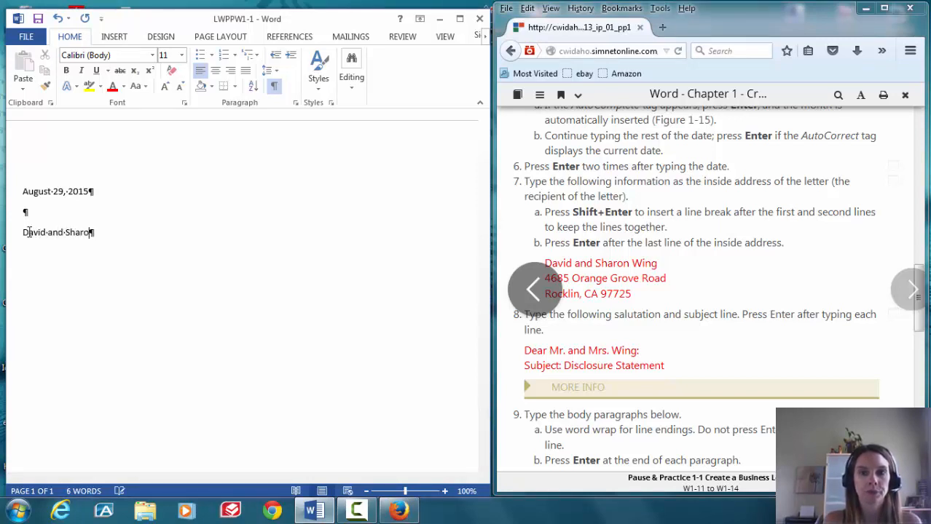
pyautogui.press('Return')
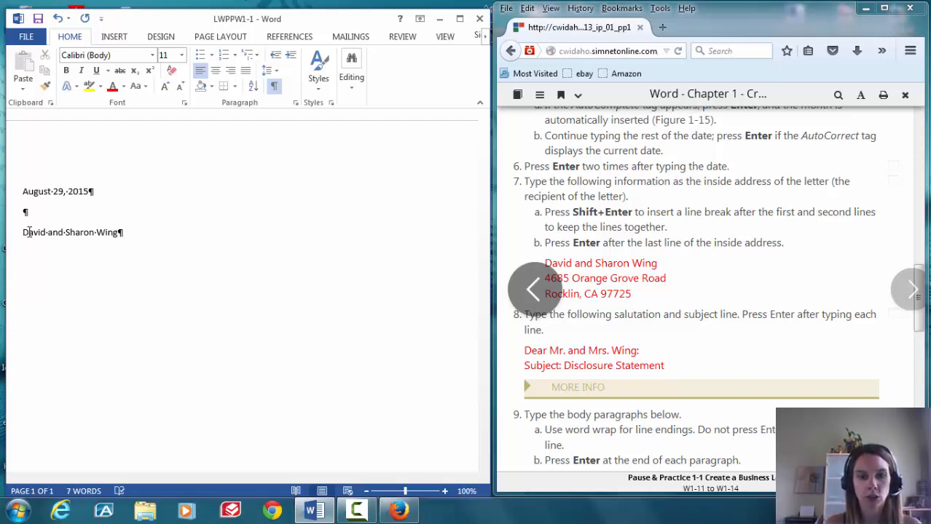
pyautogui.hotkey('shift', 'Return')
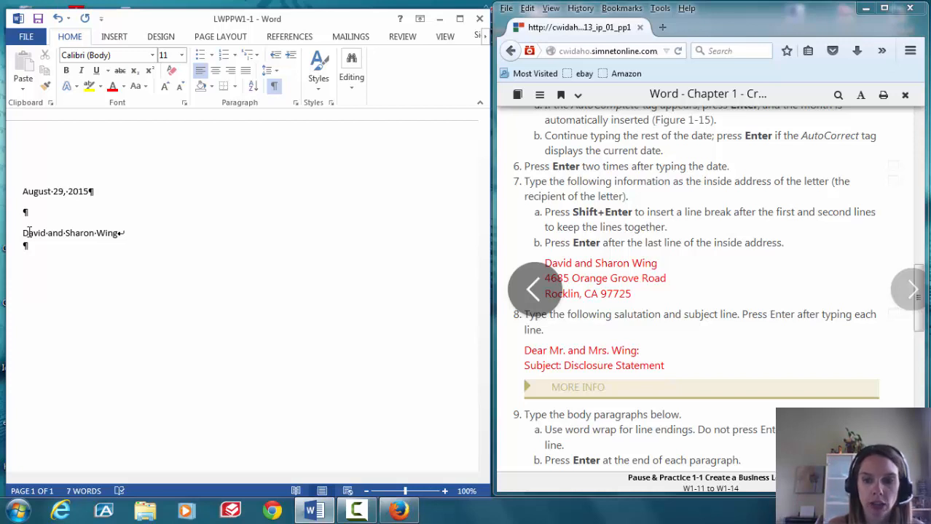
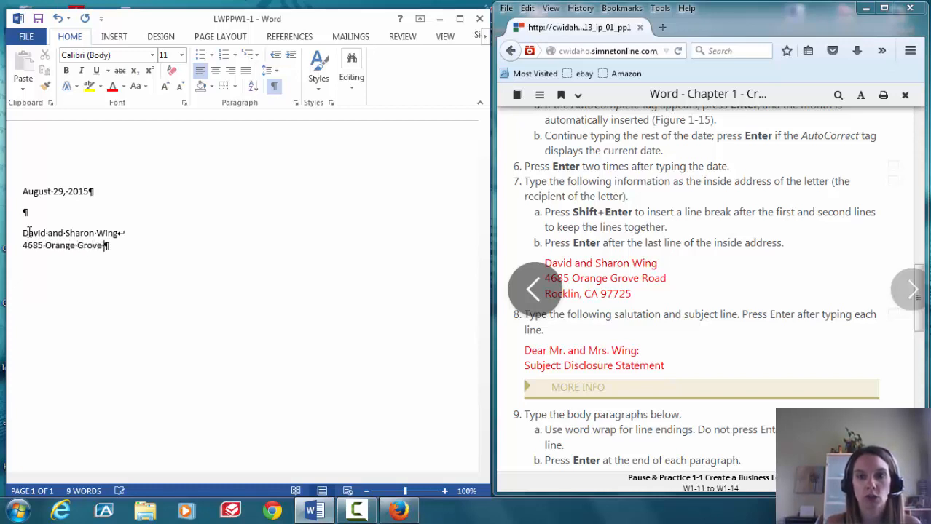
pyautogui.press('Return')
pyautogui.write('Ro')
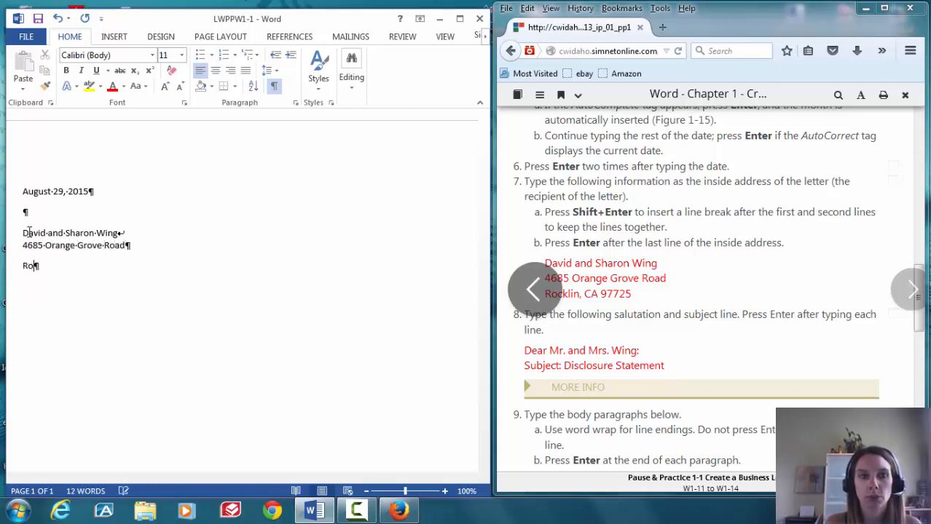
pyautogui.press('BackSpace')
pyautogui.press('BackSpace')
pyautogui.press('BackSpace')
pyautogui.hotkey('shift', 'Return')
pyautogui.press('Return')
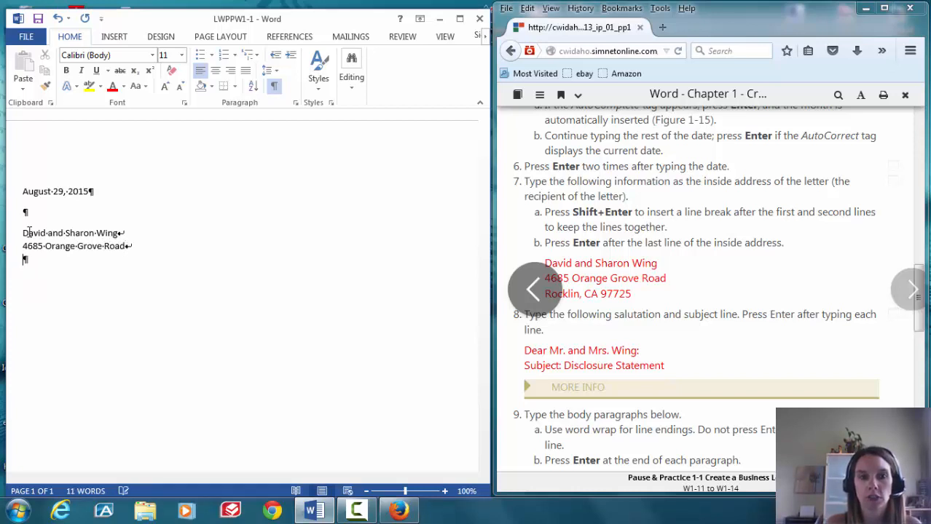
# Add the city, state and ZIP code as the third address line, then start a new paragraph
pyautogui.write('Rockl')
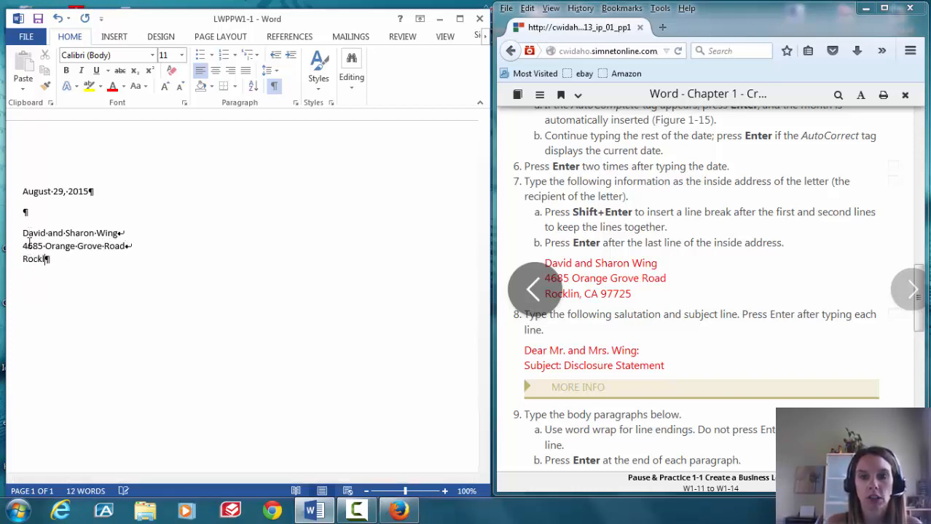
pyautogui.write('in, CA')
pyautogui.press('Return')
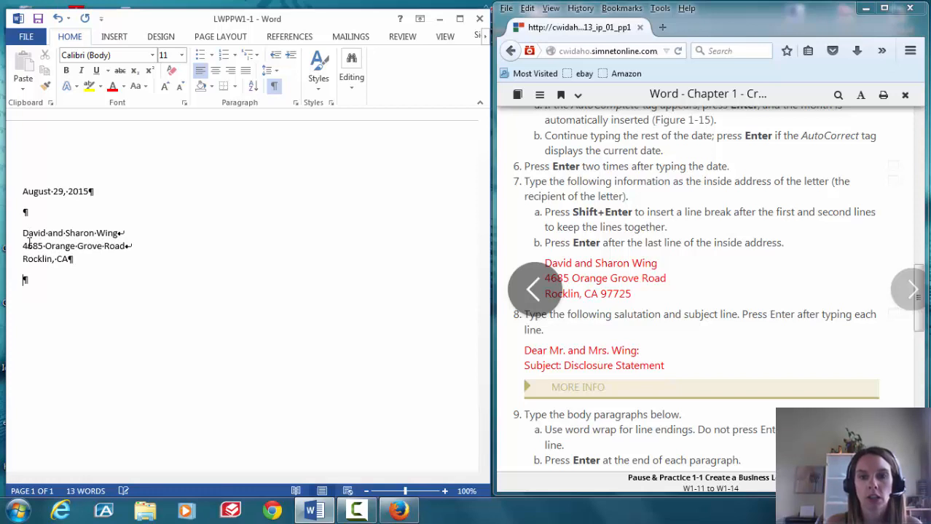
pyautogui.write('9')
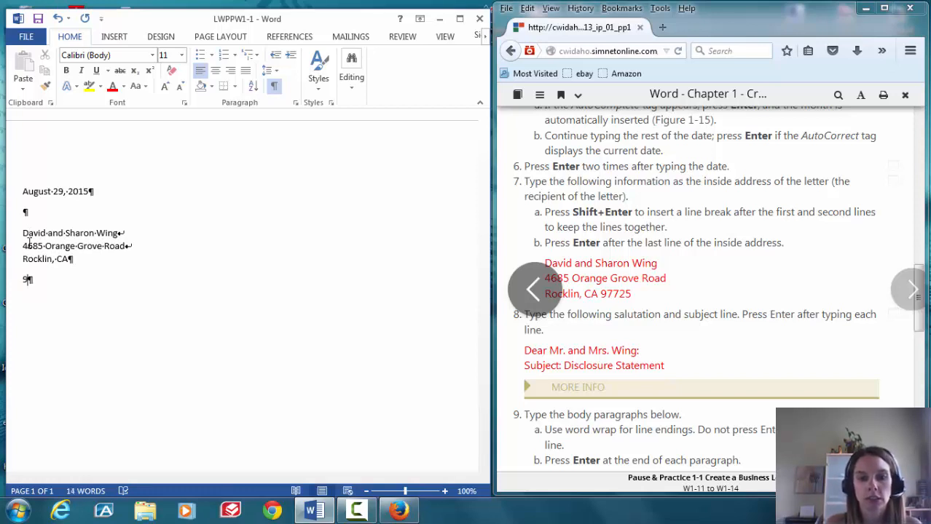
pyautogui.write('7725')
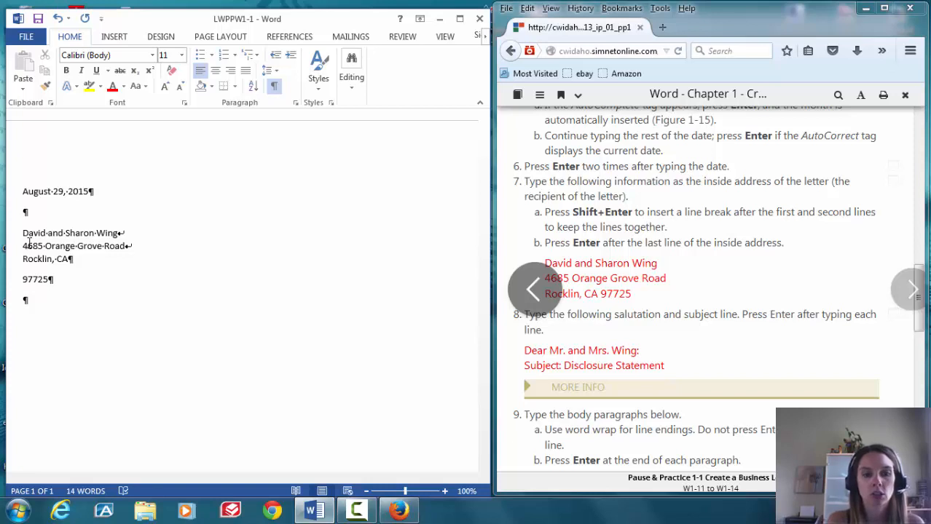
pyautogui.write('D')
pyautogui.press('BackSpace')
pyautogui.press('BackSpace')
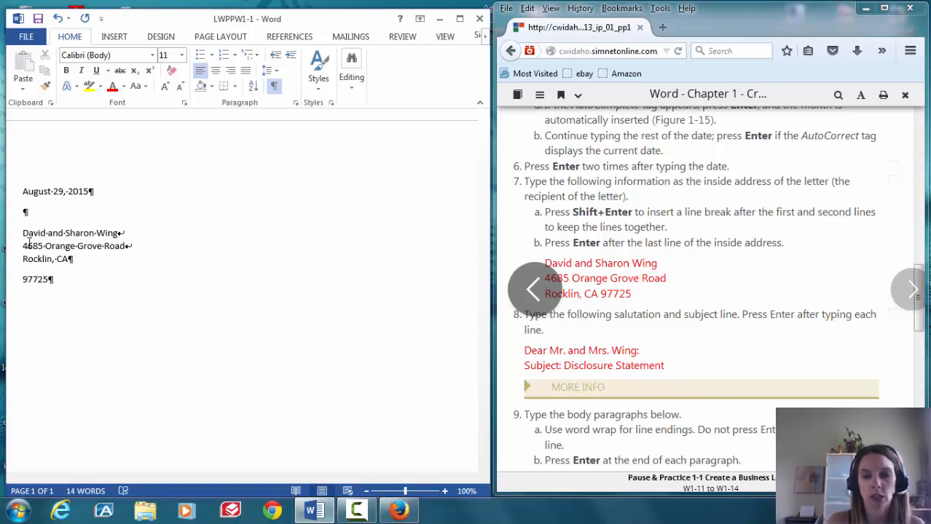
pyautogui.press('BackSpace')
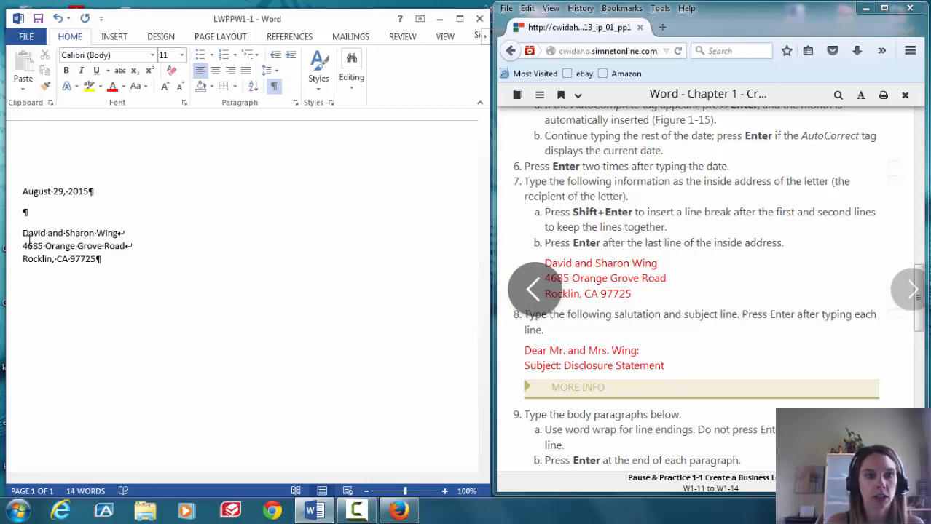
pyautogui.press('Right')
pyautogui.press('Return')
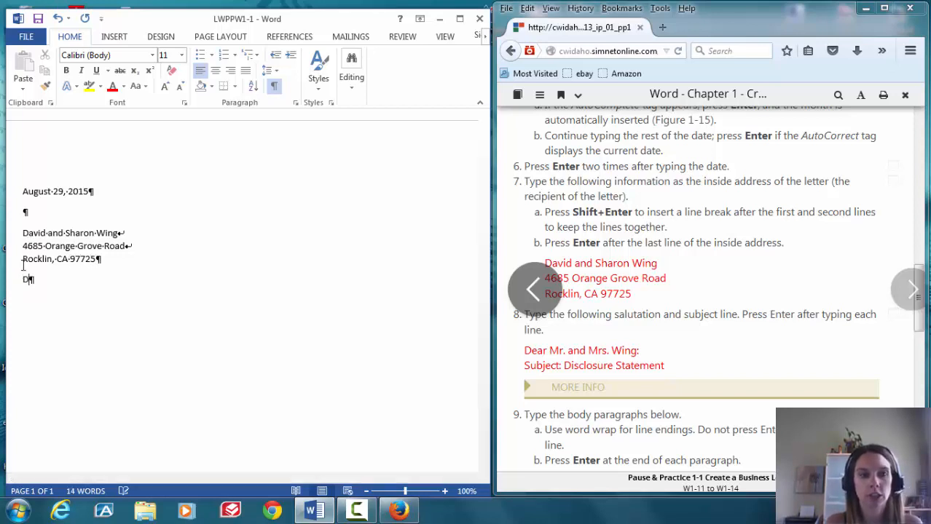
# Type the salutation addressing the recipients, then the subject line 'Subject: Discloure Statement'
pyautogui.write('Dear Mr')
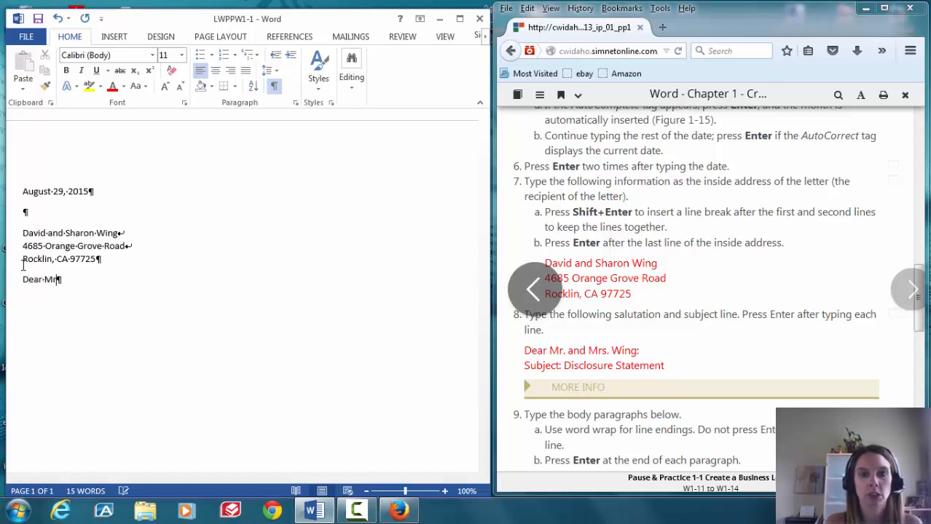
pyautogui.write('. and Mr')
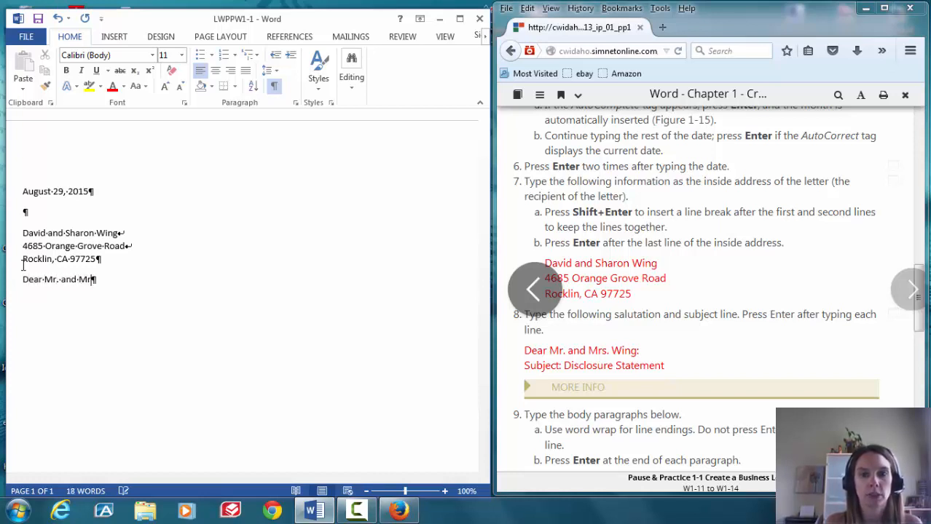
pyautogui.write('s. Wing:')
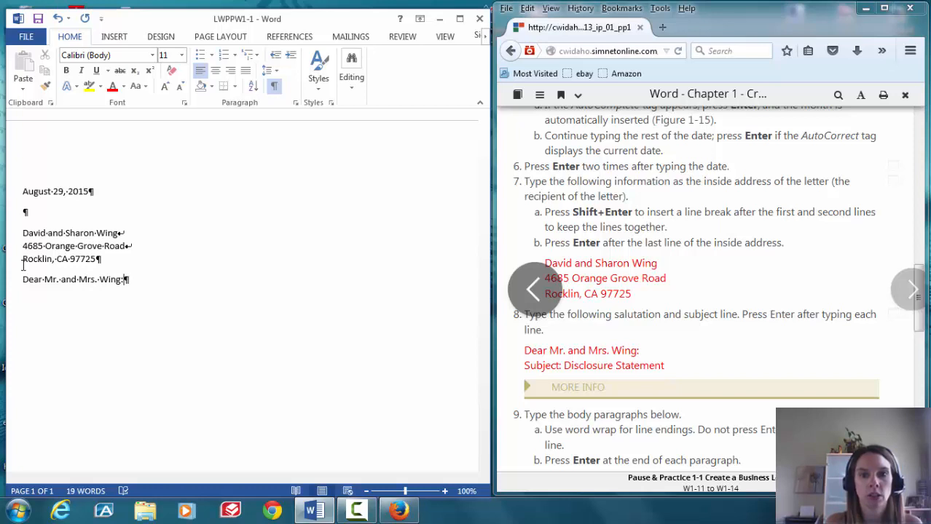
pyautogui.press('Return')
pyautogui.write('Subj')
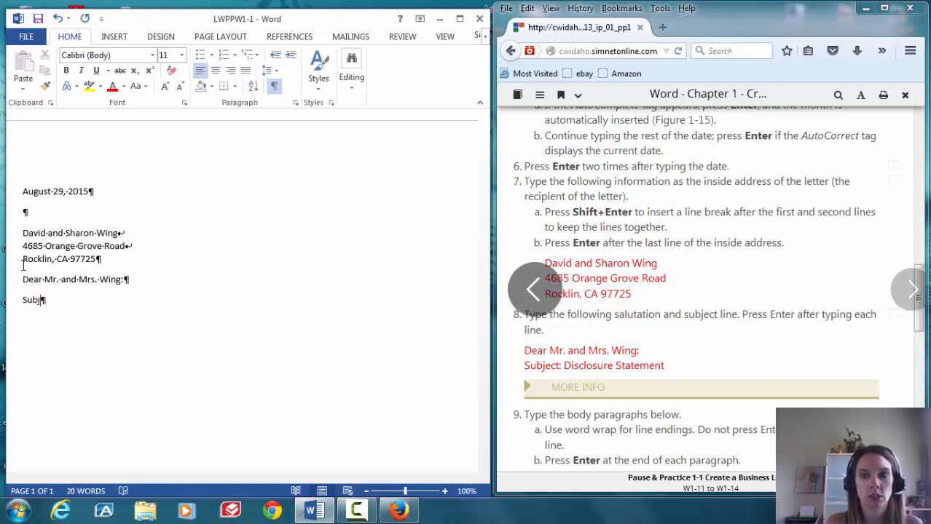
pyautogui.write('ect')
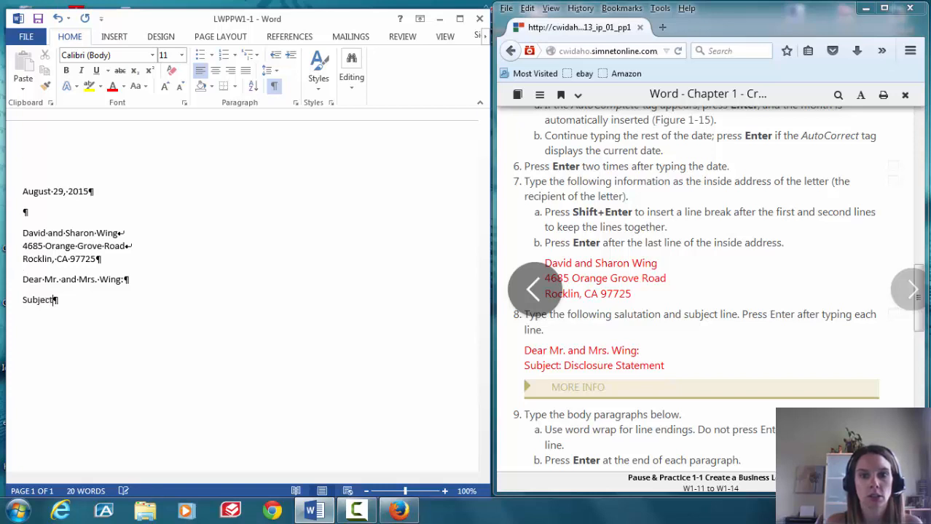
pyautogui.write(': Disclour')
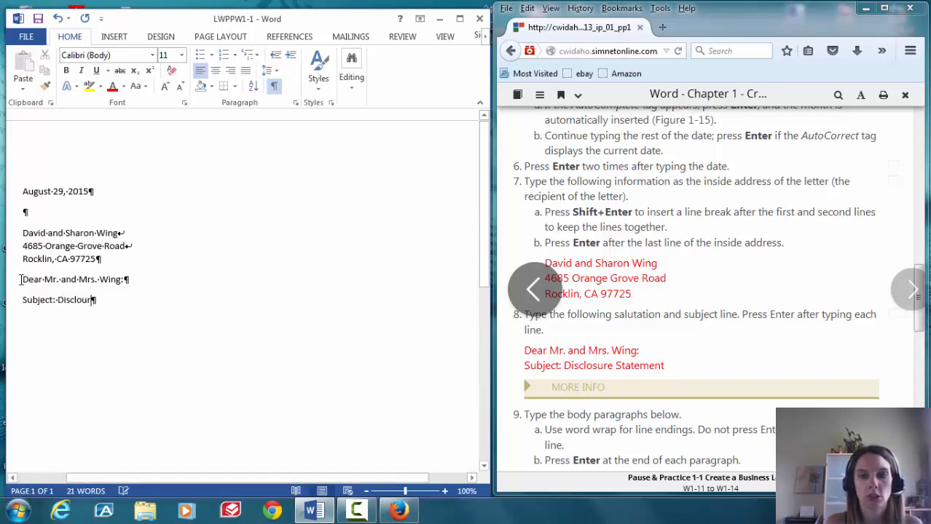
pyautogui.write('e Statement')
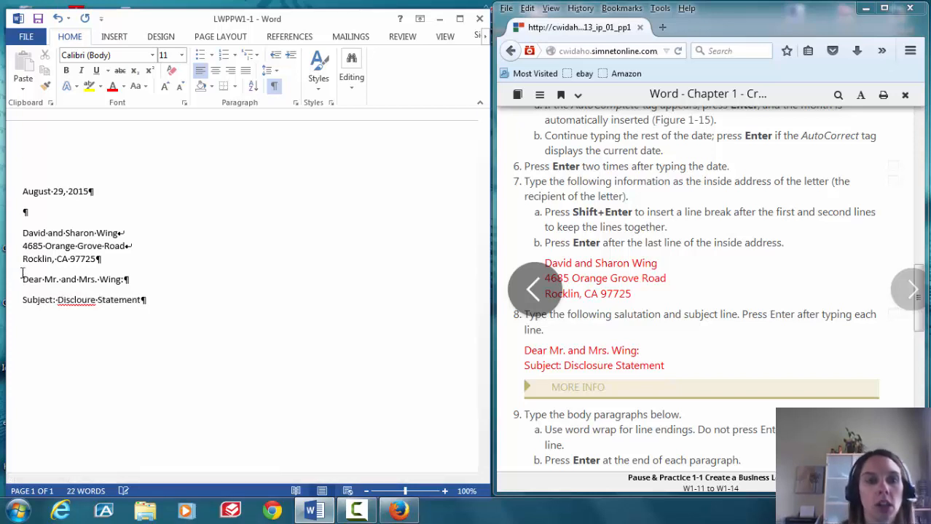
# Correct 'Discloure' to 'Disclosure' from the spelling suggestions and return to the end of the subject line
pyautogui.rightClick(74, 300)
pyautogui.click(129, 316)
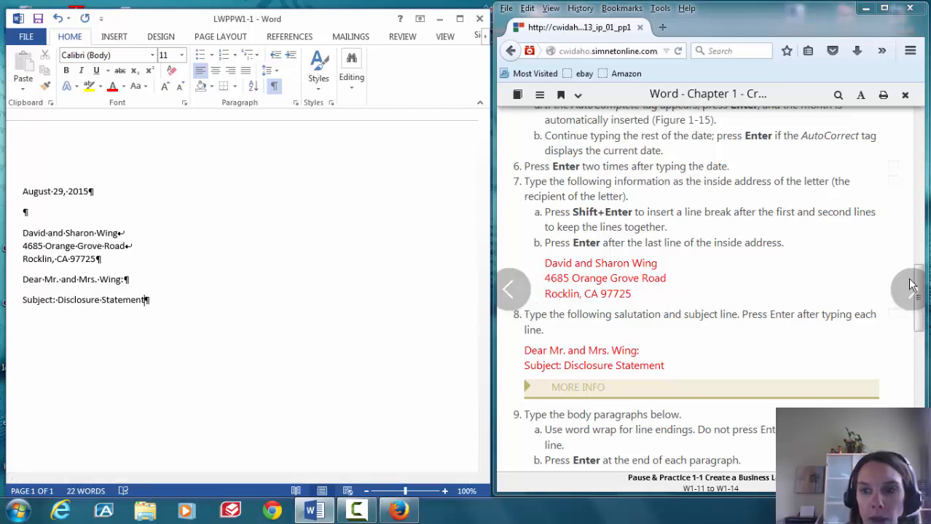
pyautogui.moveTo(921, 286); pyautogui.dragTo(923, 336)
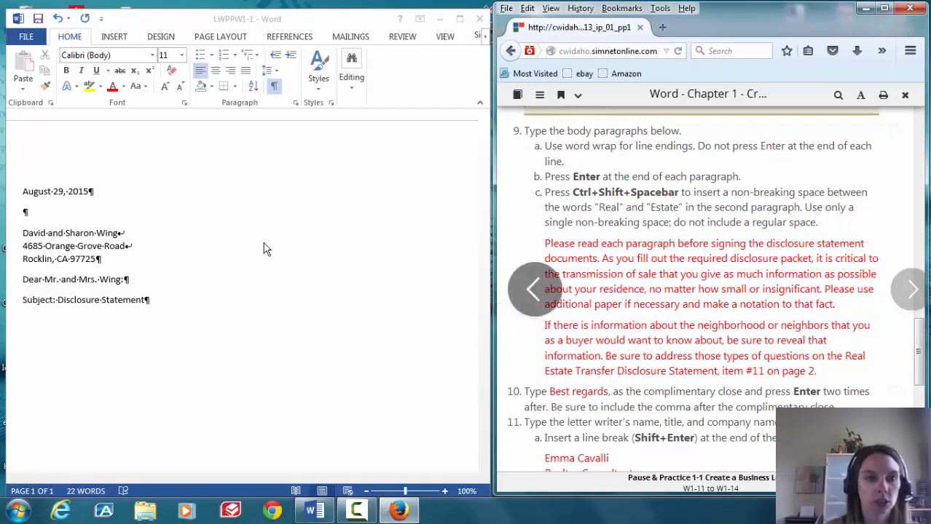
pyautogui.click(150, 299)
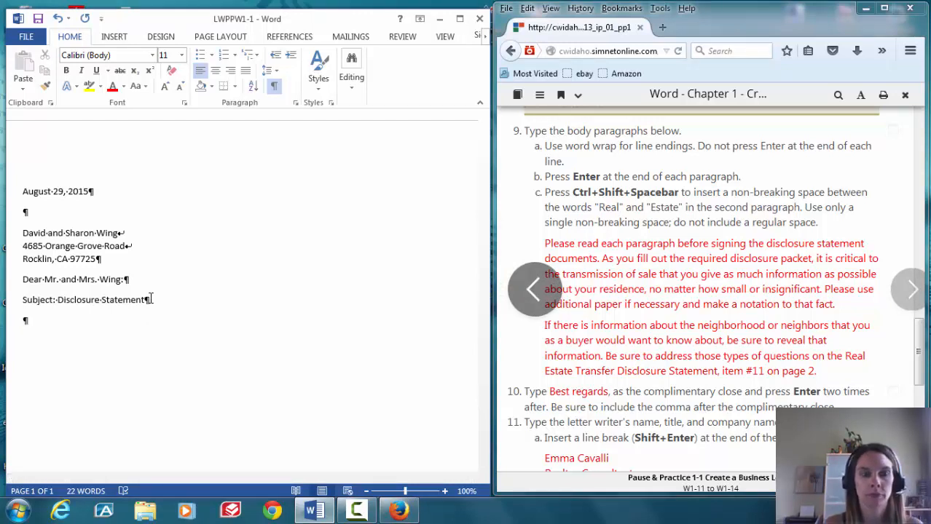
# Type the body paragraph beginning 'Please read each paragraph…' through 'make a notation to that fact.'
pyautogui.write('Please rea')
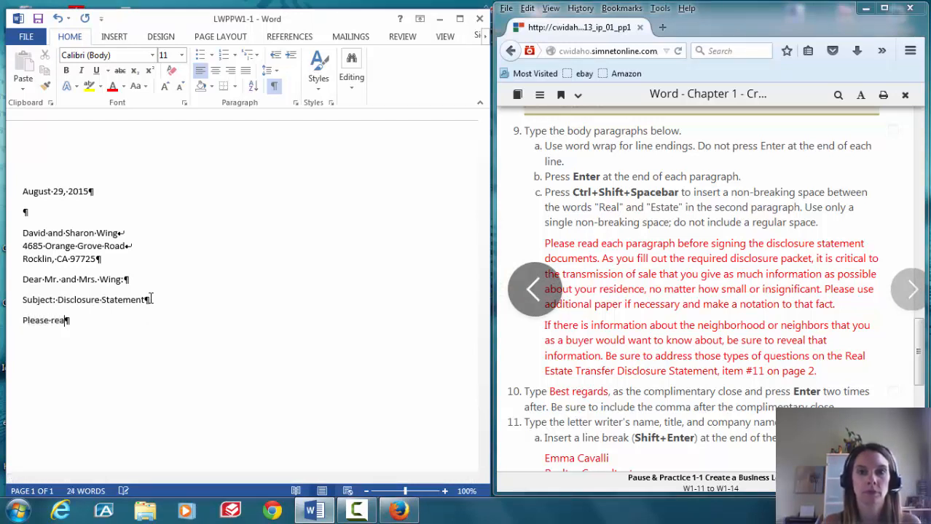
pyautogui.write('d each par')
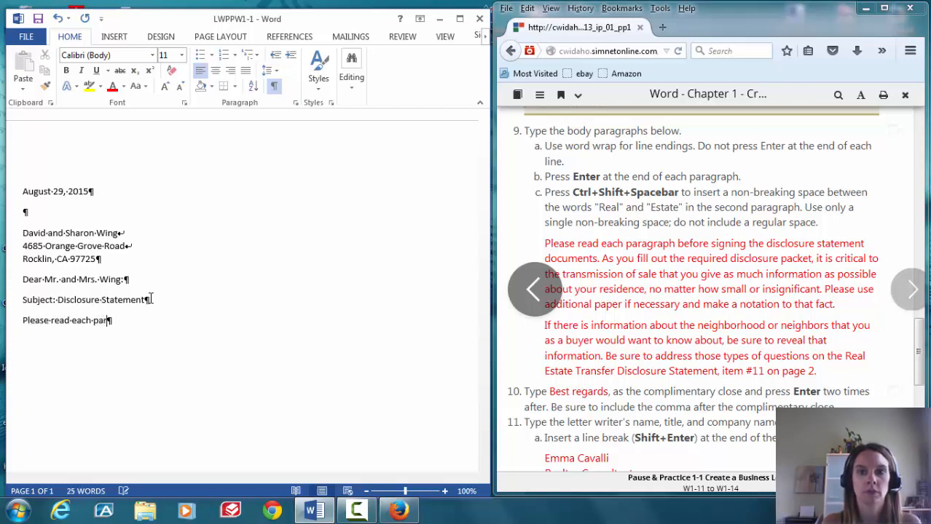
pyautogui.write('agraph bef')
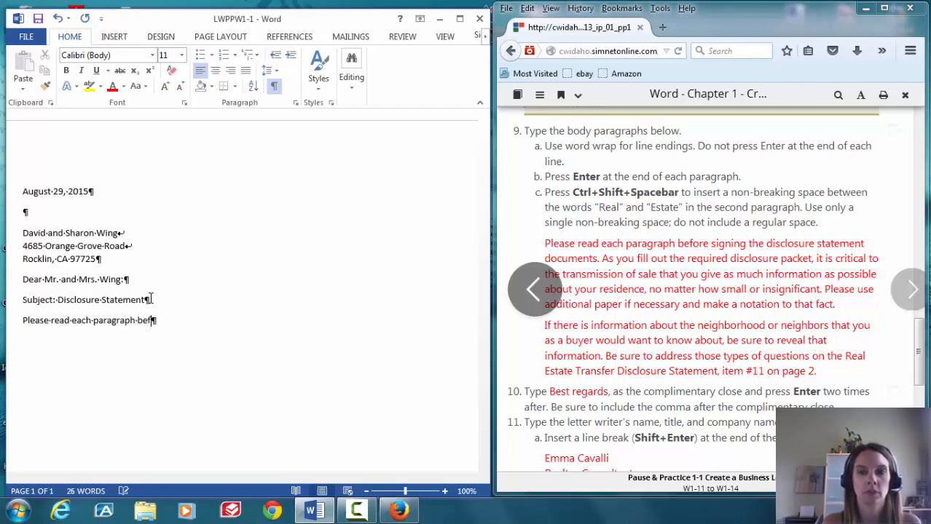
pyautogui.write('ore ')
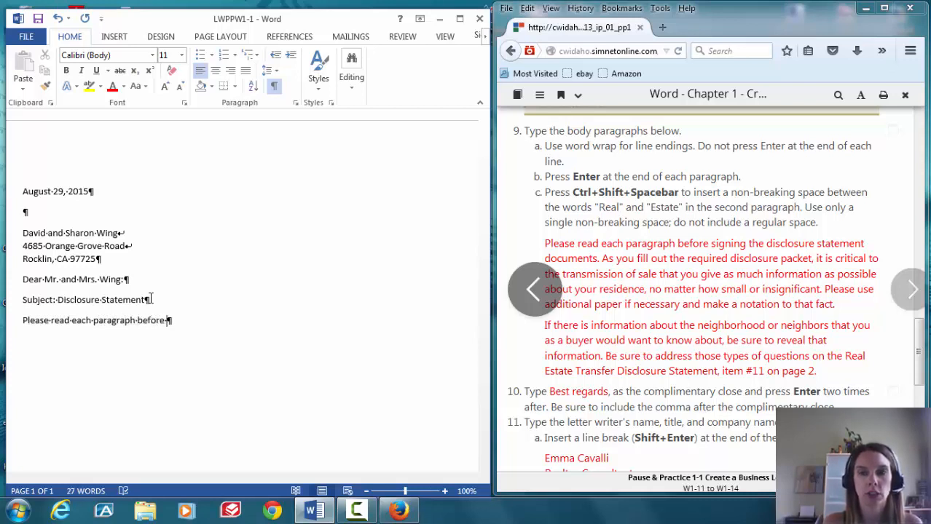
pyautogui.write('signing the di')
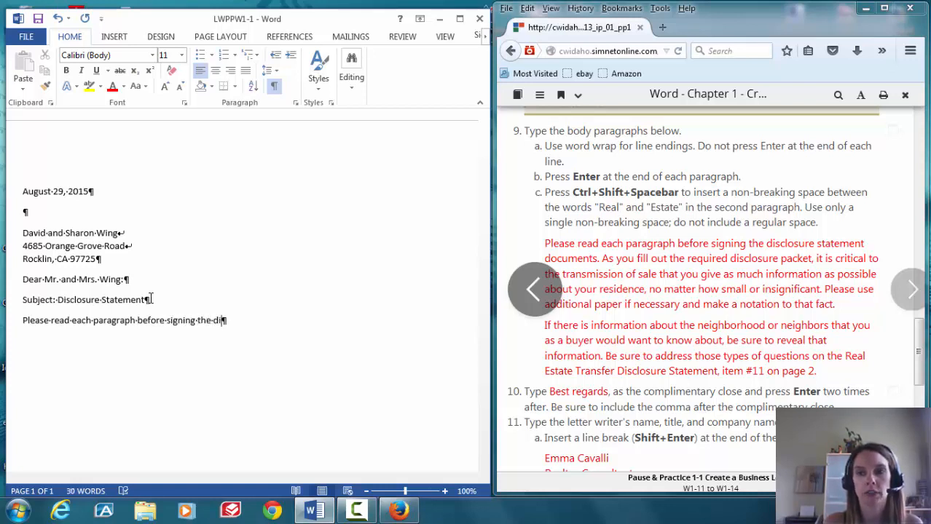
pyautogui.write('closu')
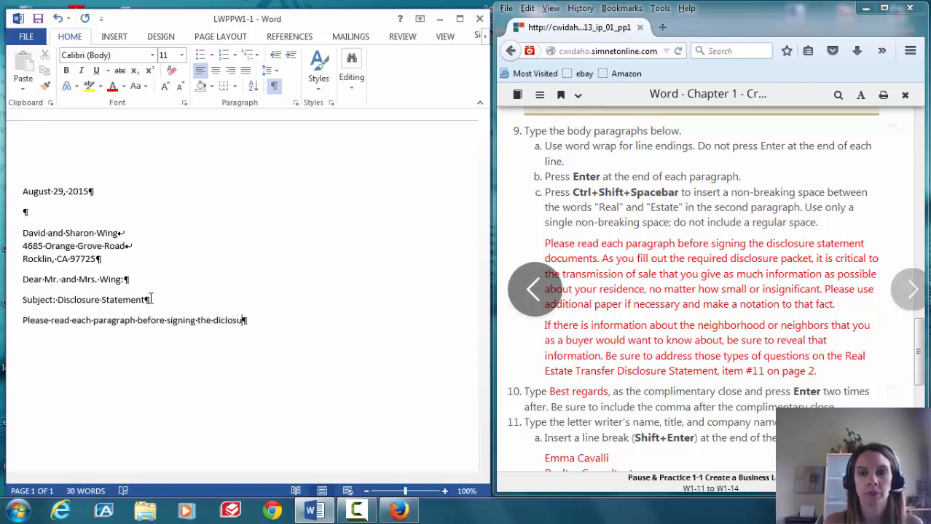
pyautogui.write('re statement d')
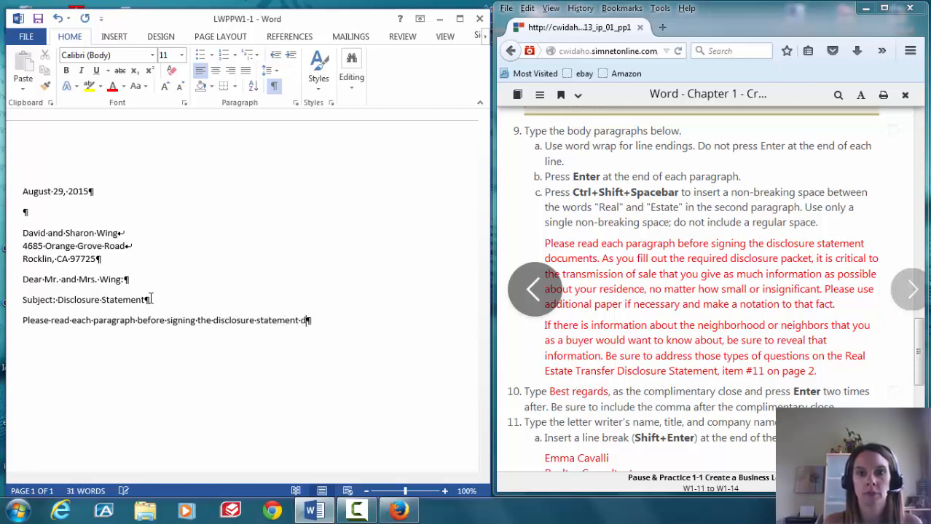
pyautogui.write('ocuments. A')
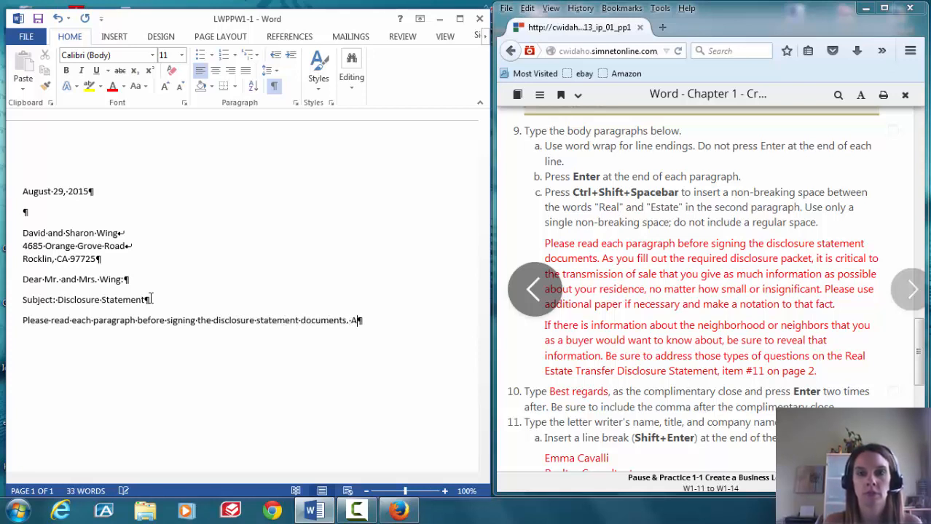
pyautogui.write('s you fill out')
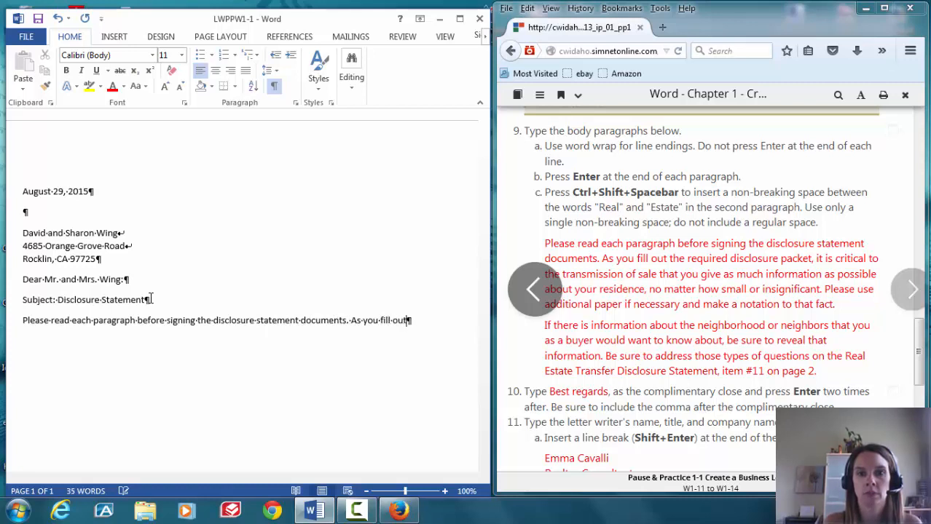
pyautogui.write(' the required d')
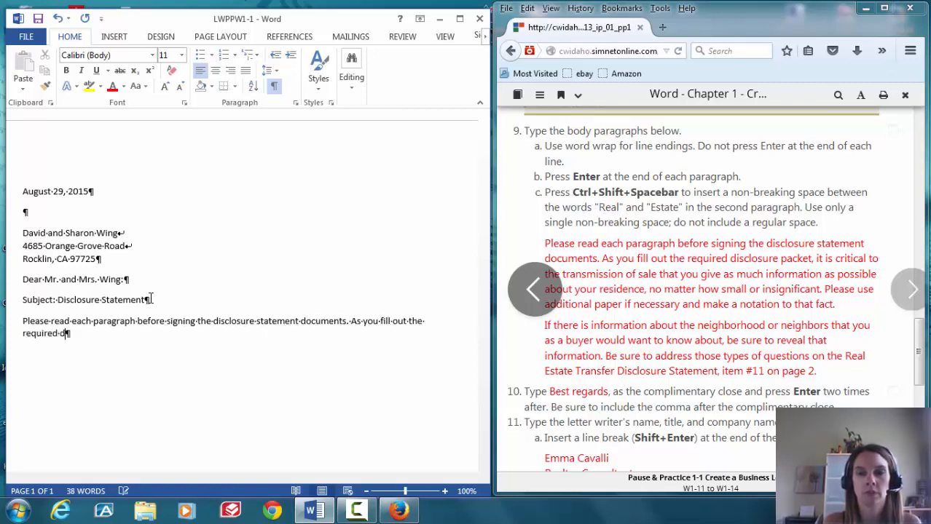
pyautogui.write('isclosure ')
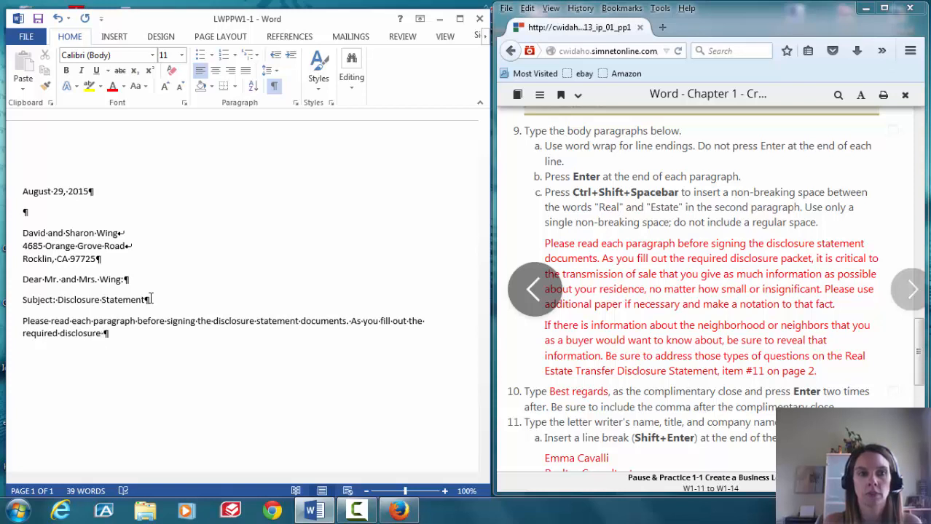
pyautogui.write('packet, it')
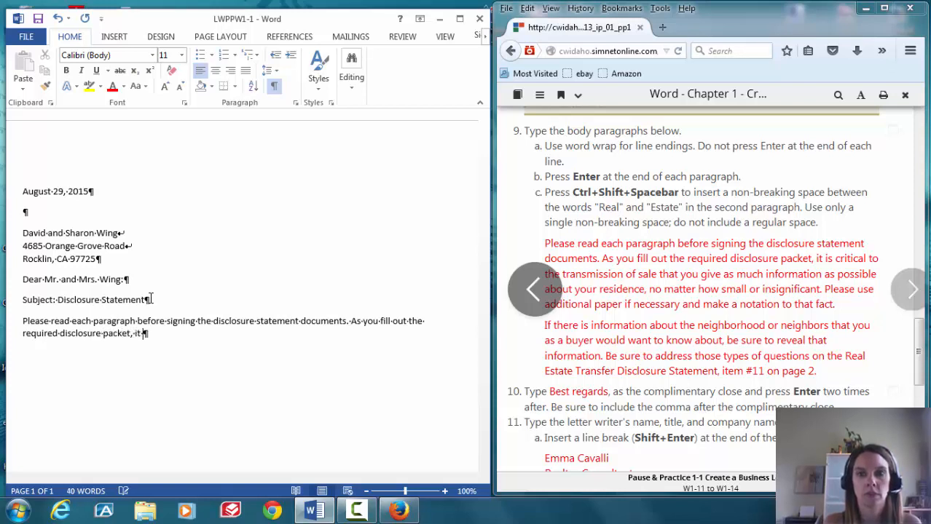
pyautogui.write(' is critical to the trans')
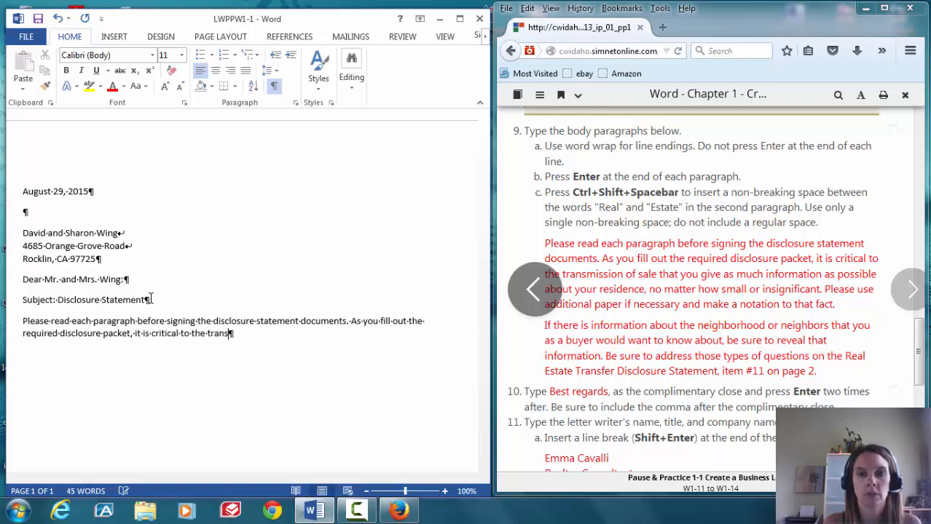
pyautogui.write('mission of a')
pyautogui.write('ale that you giv')
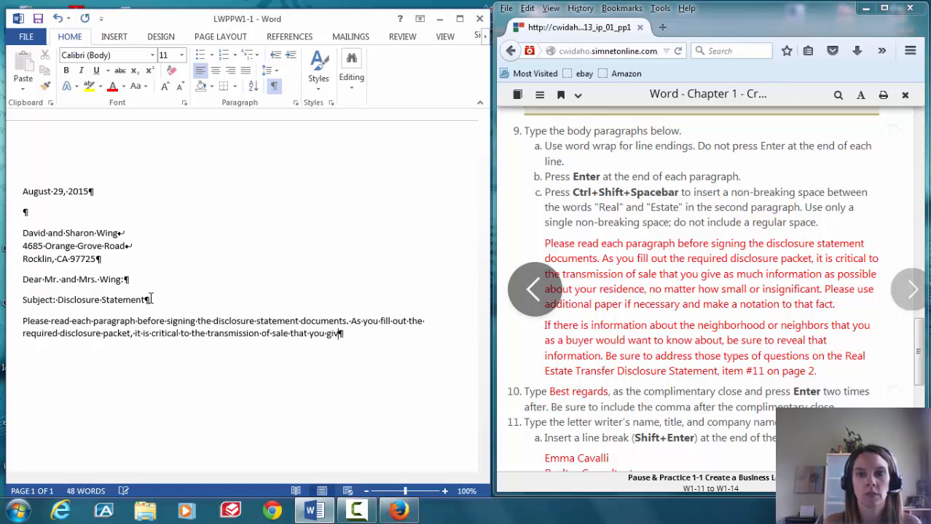
pyautogui.write('e as much inform')
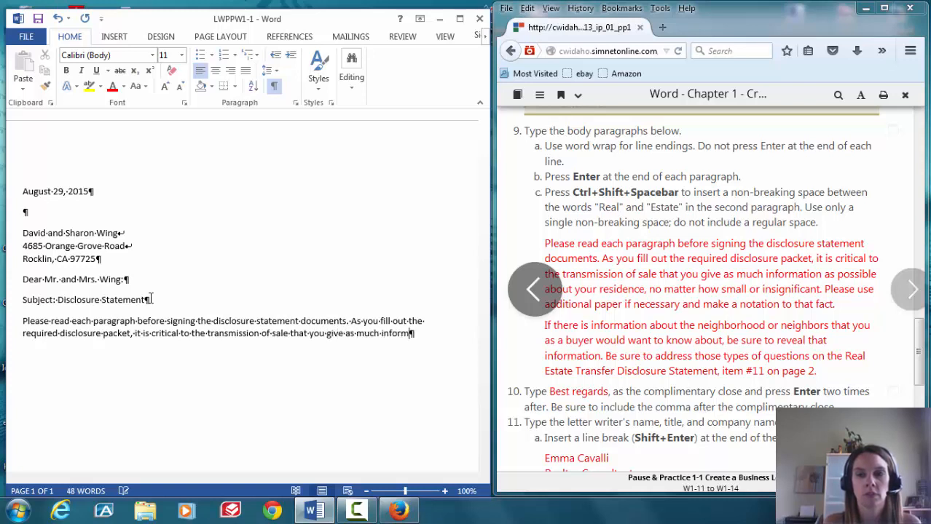
pyautogui.write('ation as pos')
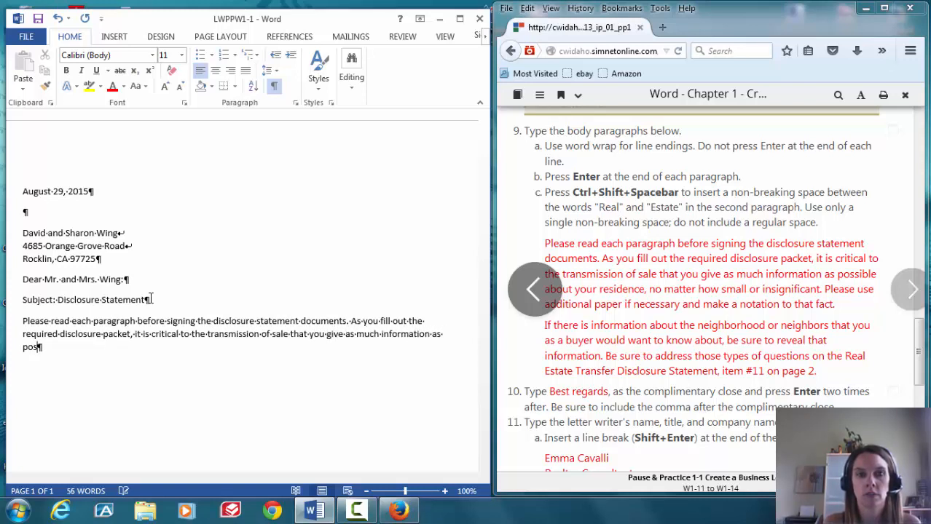
pyautogui.write('sible ')
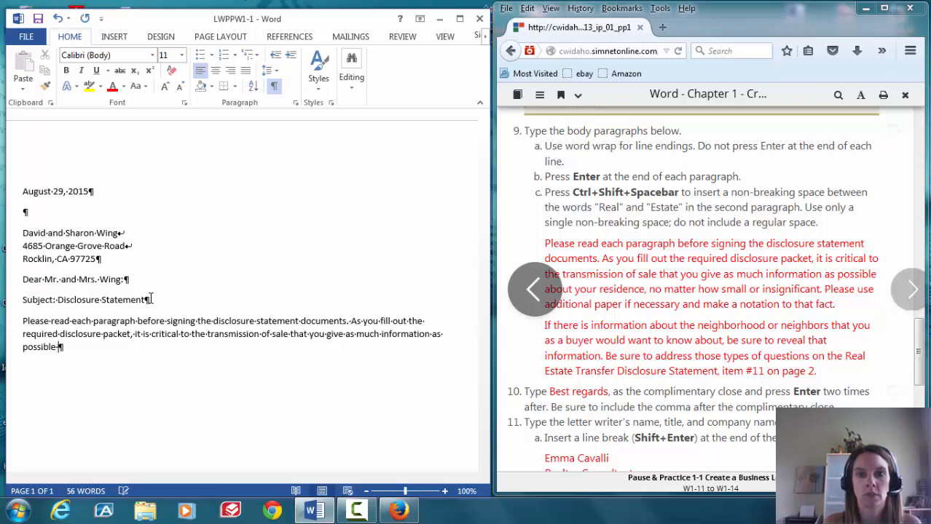
pyautogui.write('about your resid')
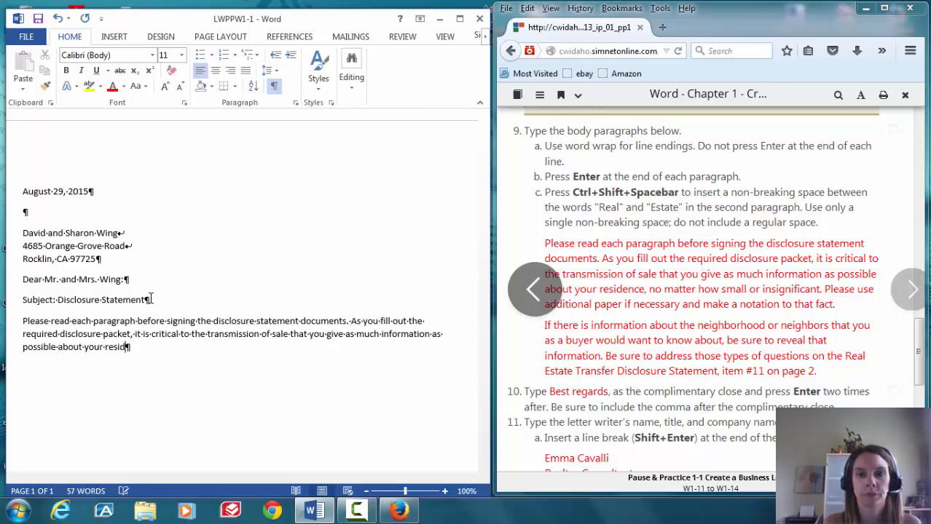
pyautogui.write('ence, no ma')
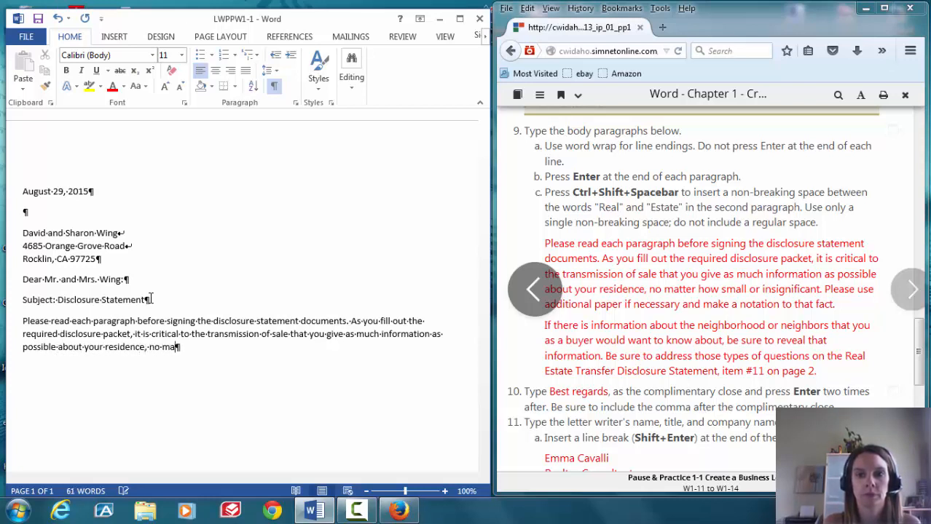
pyautogui.write('tter how small')
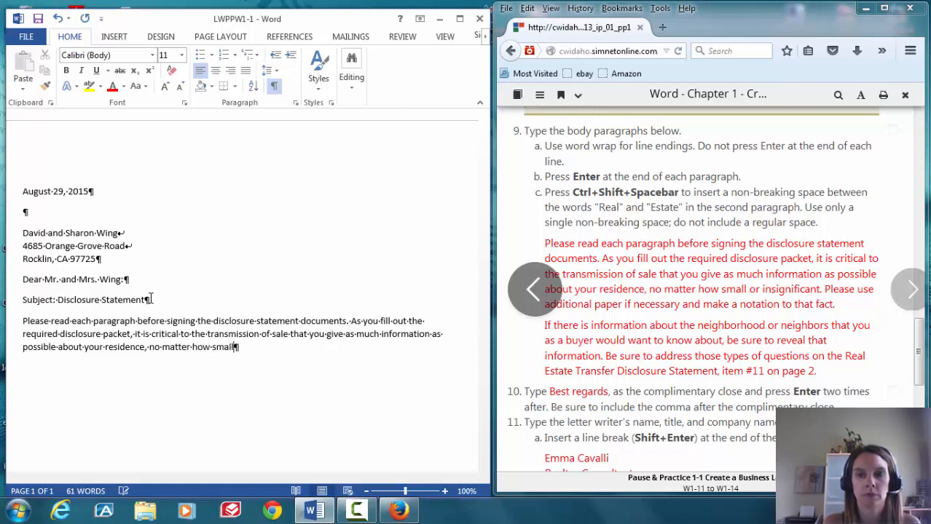
pyautogui.write(' or')
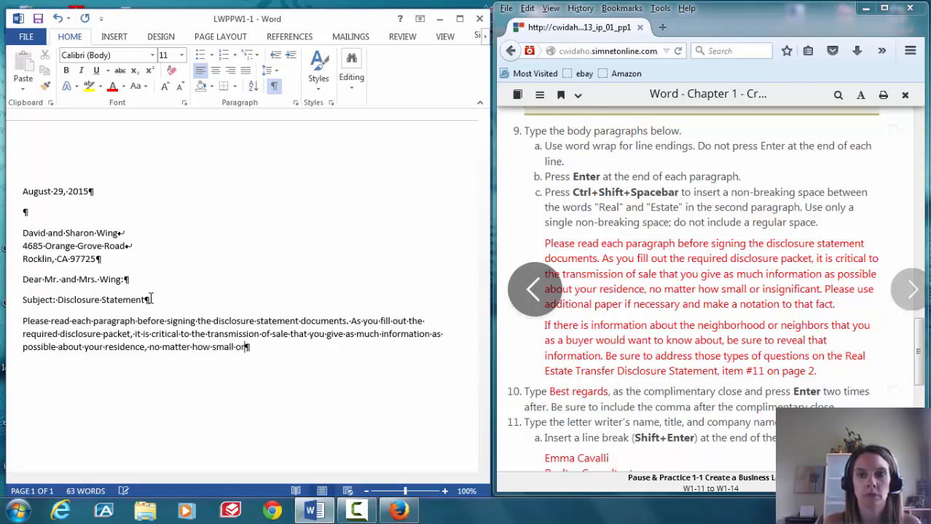
pyautogui.write(' insignifi')
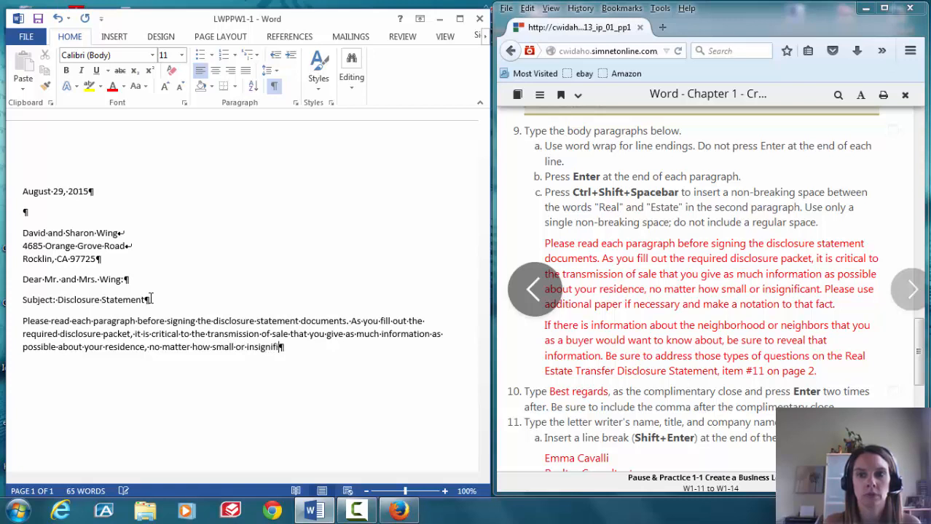
pyautogui.write('cant. Pleas')
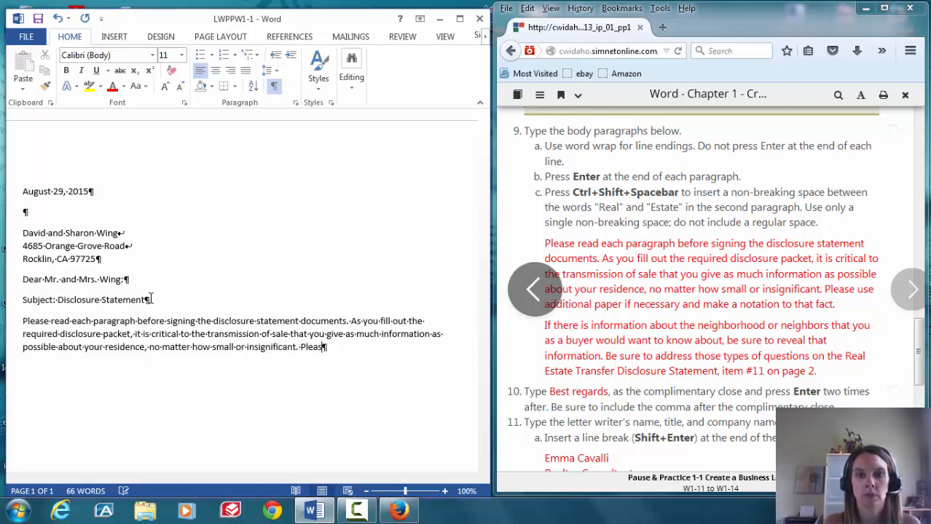
pyautogui.write('e use addition')
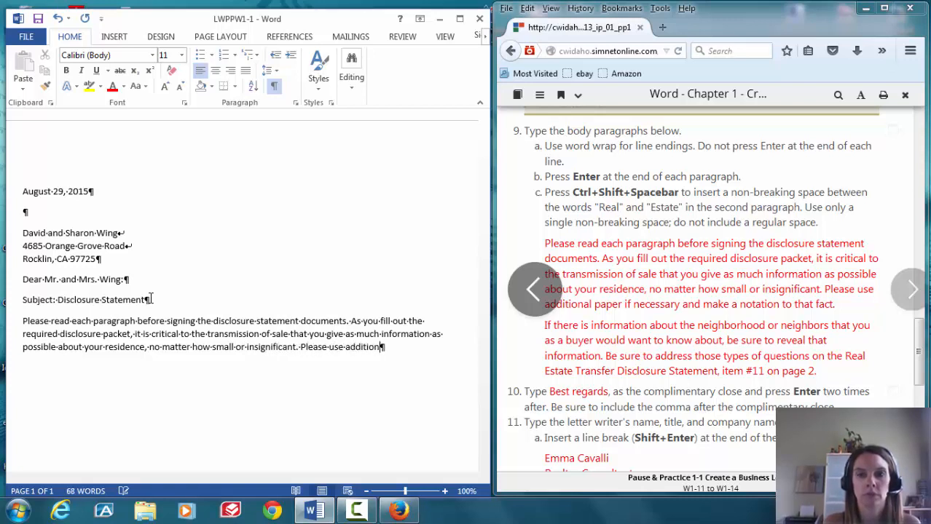
pyautogui.write('al paper if ne')
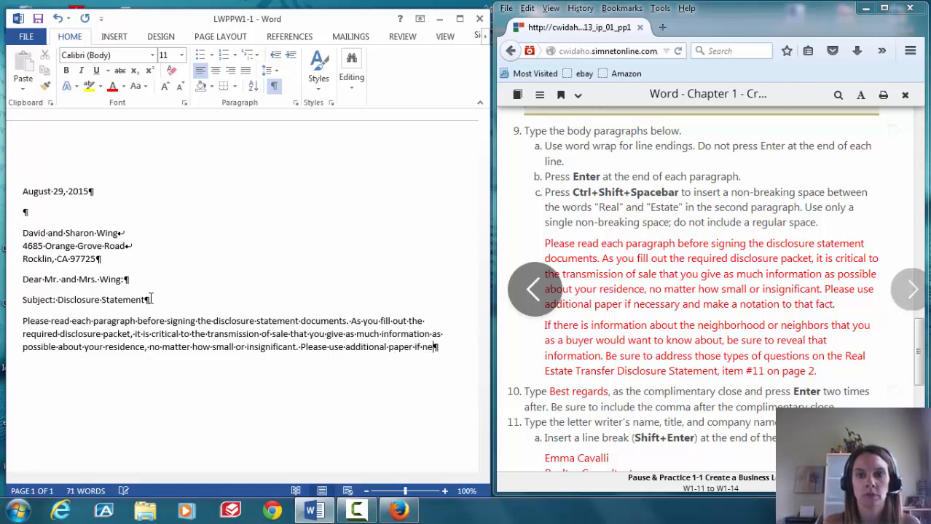
pyautogui.write('cessary and ma')
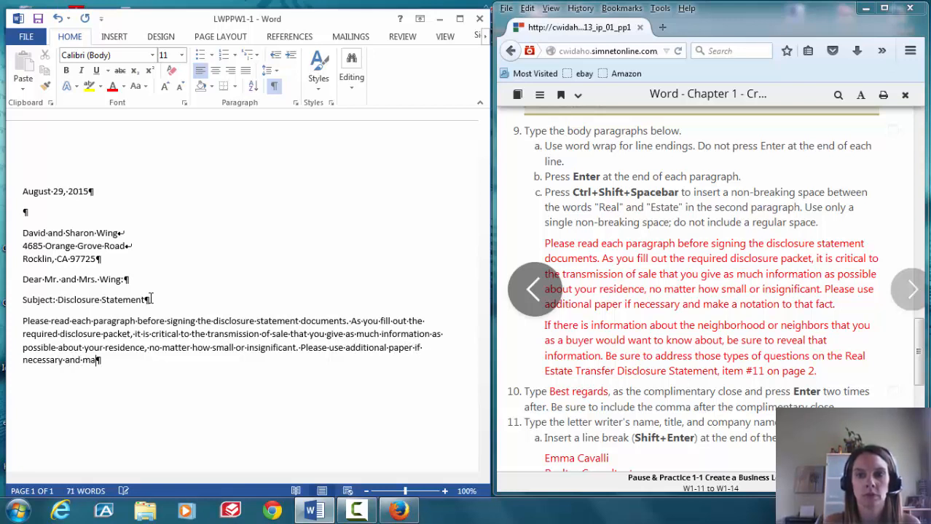
pyautogui.write('ke a notation t')
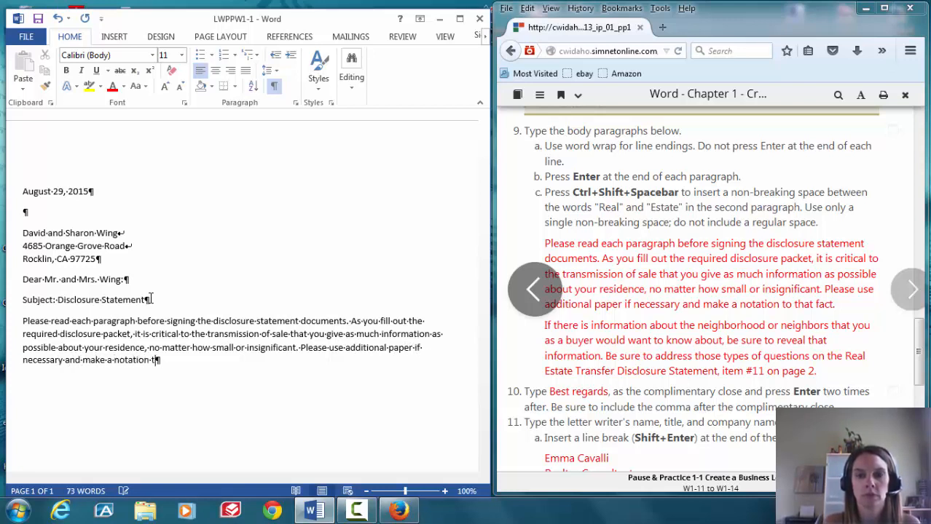
pyautogui.write('o that fa')
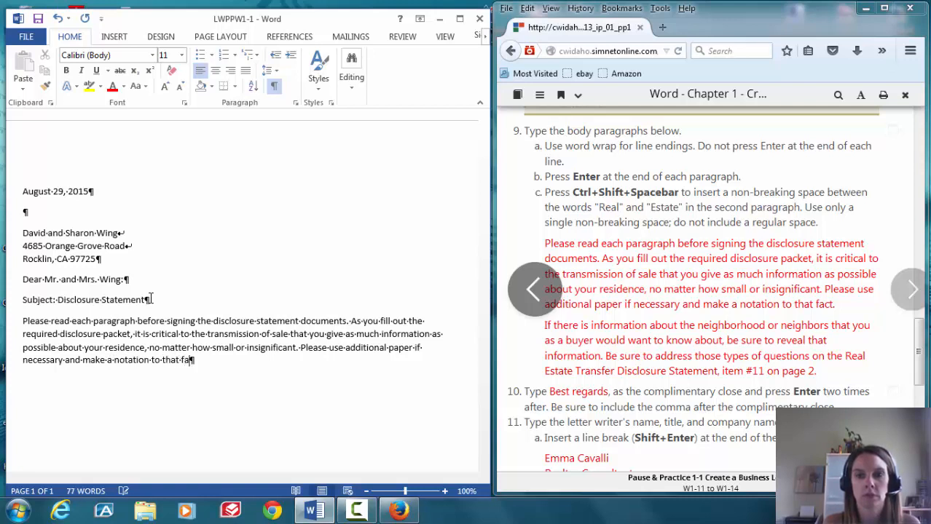
pyautogui.write('ct.')
pyautogui.press('Return')
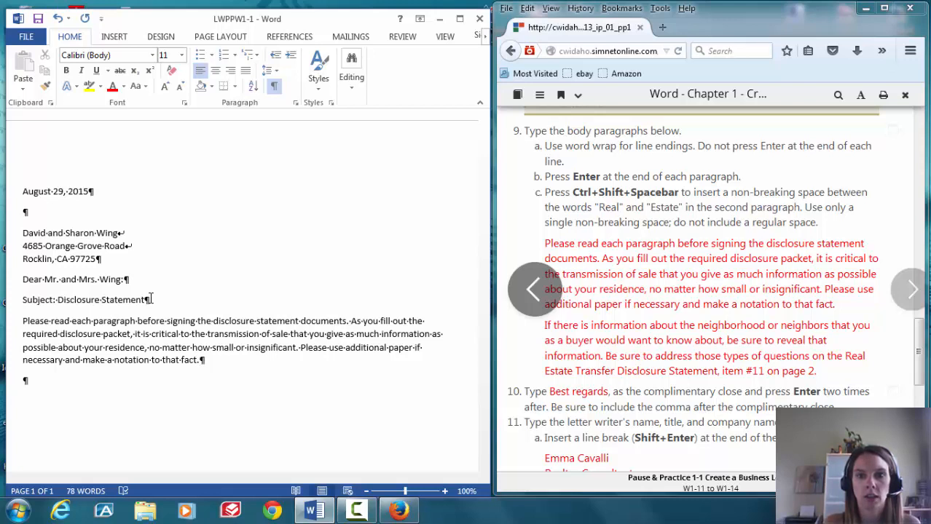
# Type the neighborhood paragraph with a non-breaking space in 'Real Estate', ending 'item #11 on page 2.'
pyautogui.write('If there is in')
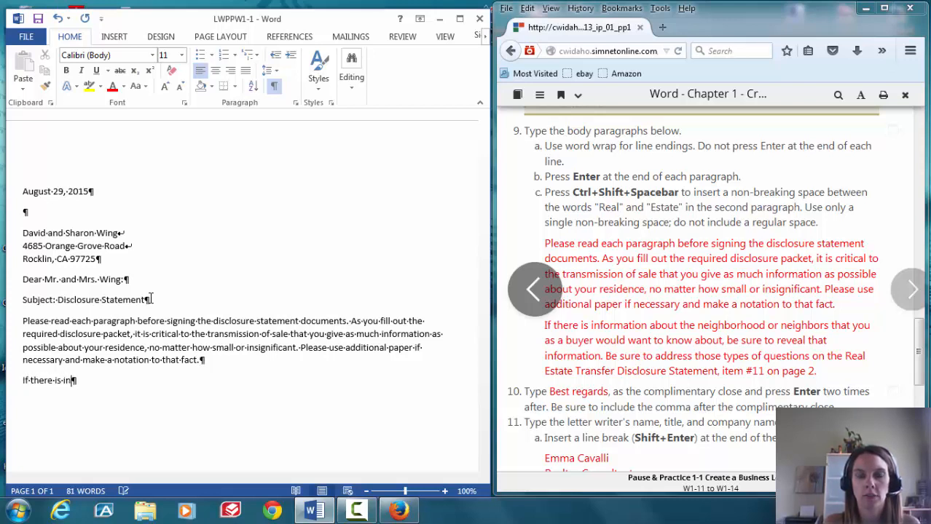
pyautogui.write('formatio')
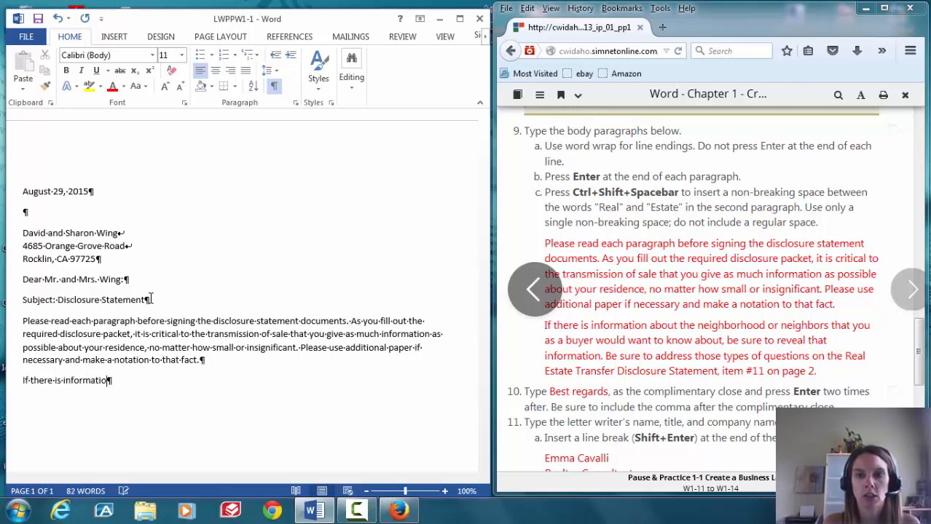
pyautogui.write('n about the neigh')
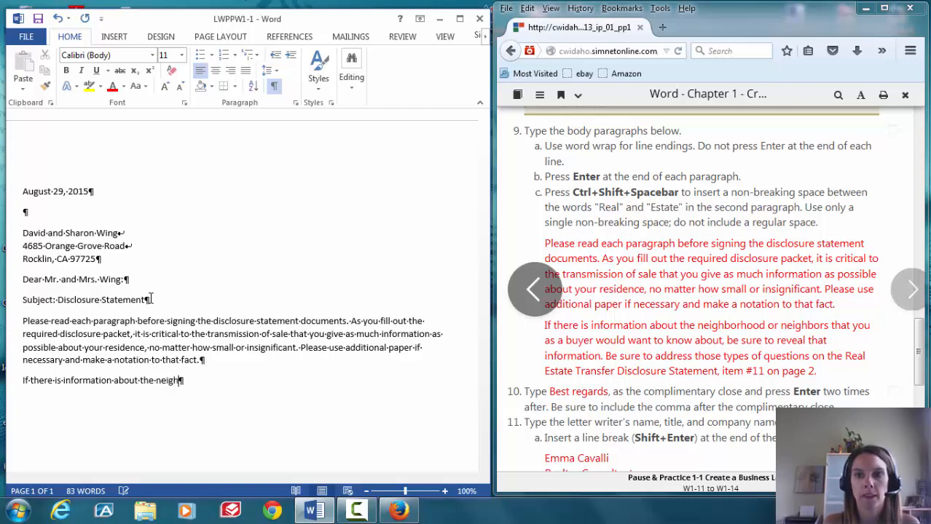
pyautogui.write('bo')
pyautogui.write('ho')
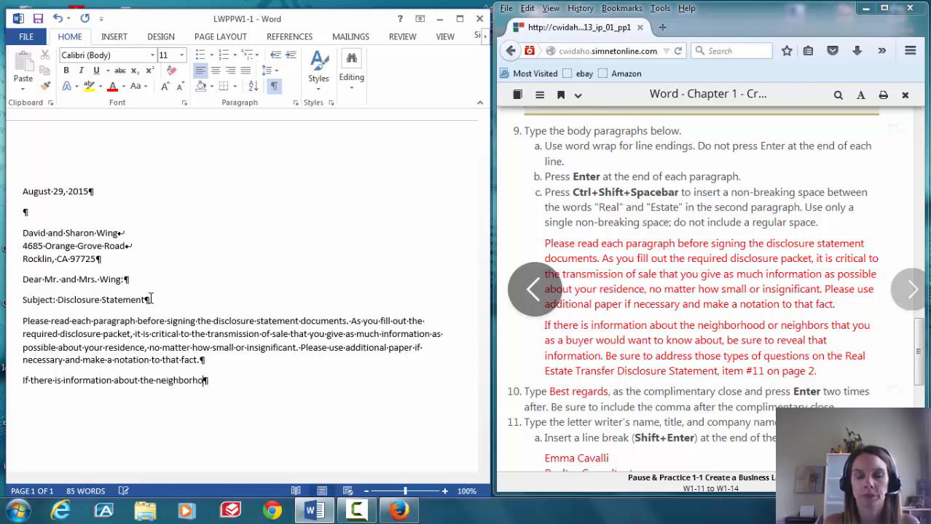
pyautogui.write('od ')
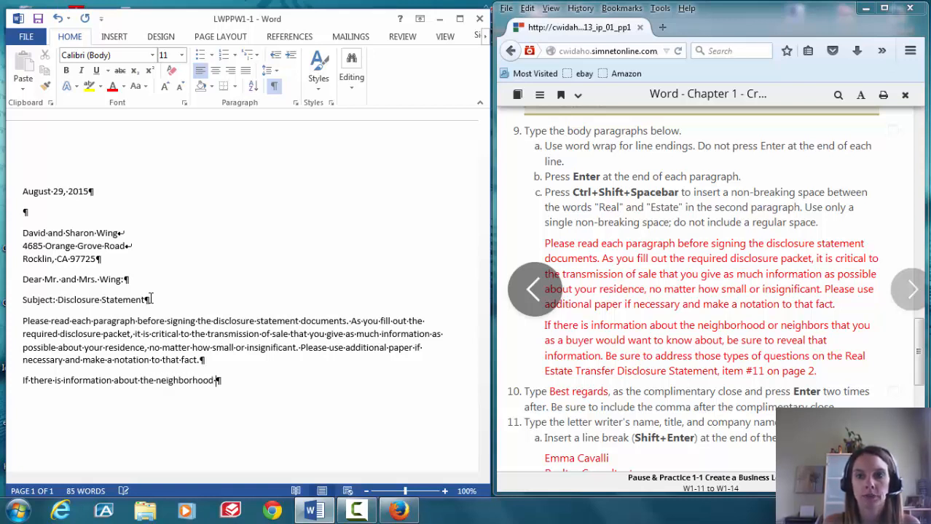
pyautogui.write('or neighbors')
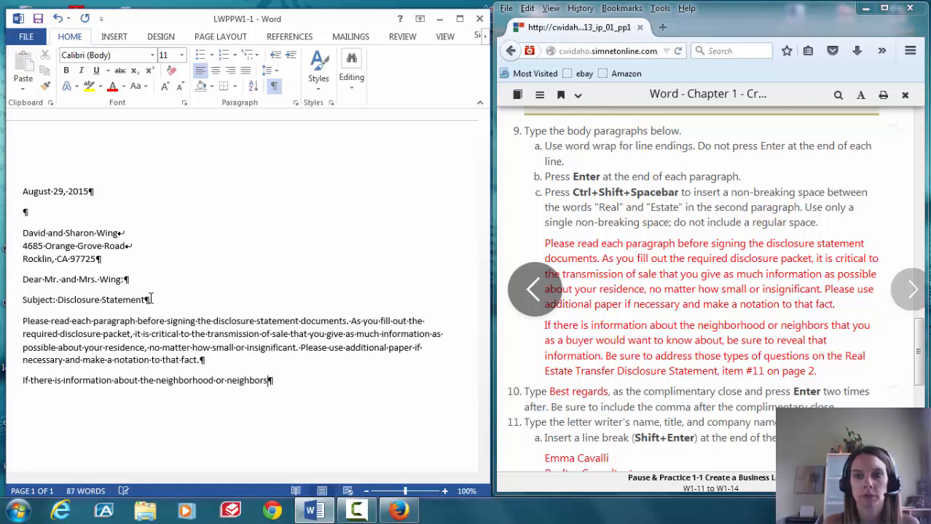
pyautogui.write(' that you as a bu')
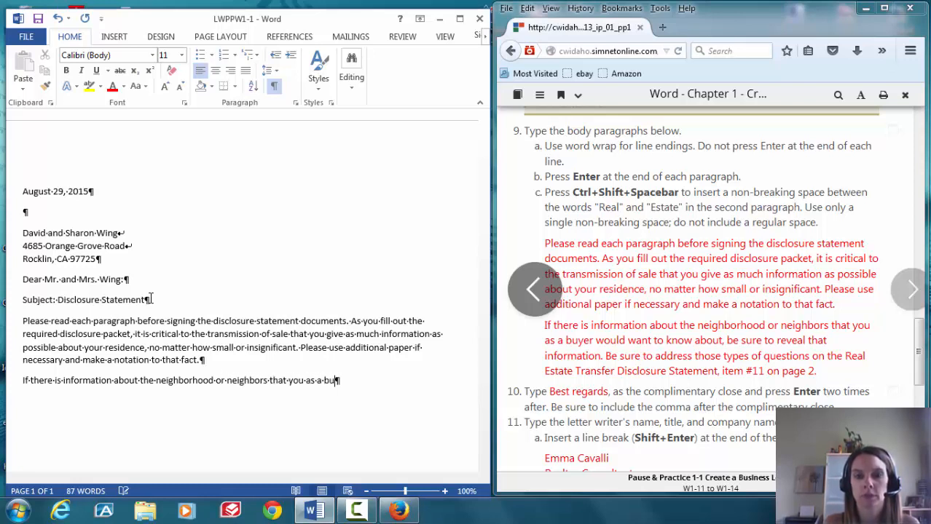
pyautogui.write('yer would want to know about')
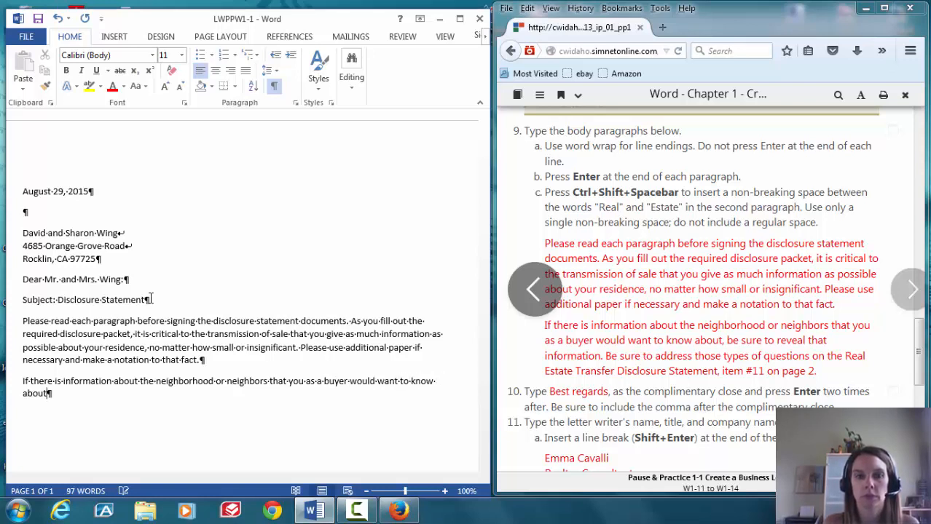
pyautogui.write(', be su')
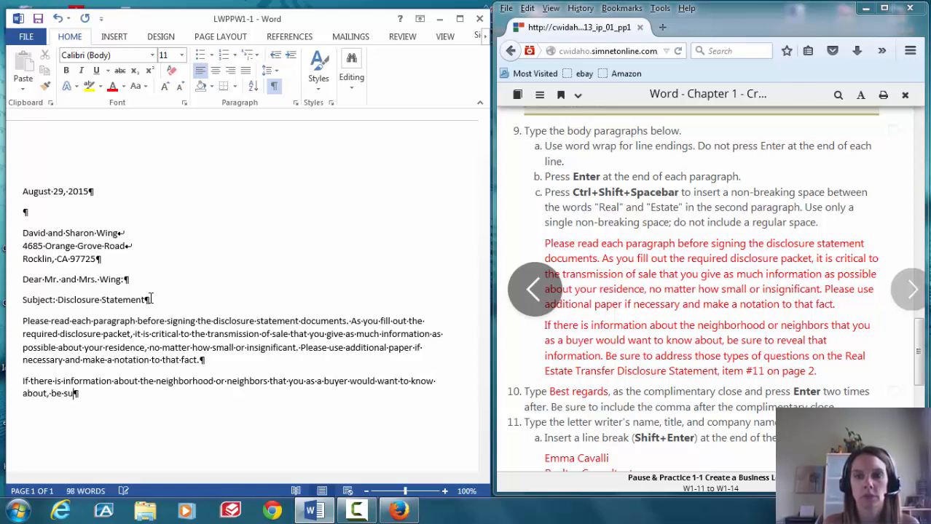
pyautogui.write('re to reveal that inforamtio')
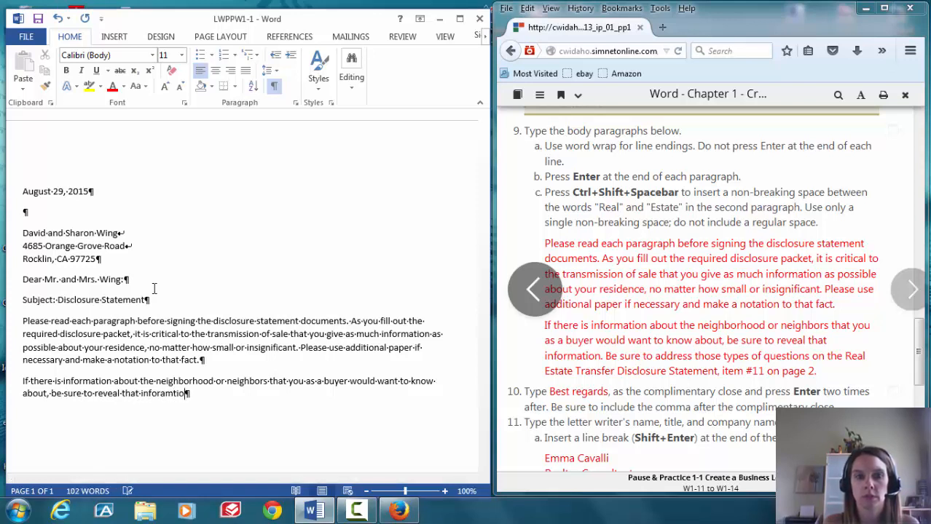
pyautogui.press('BackSpace')
pyautogui.press('BackSpace')
pyautogui.write('mation.')
pyautogui.write(' Rea')
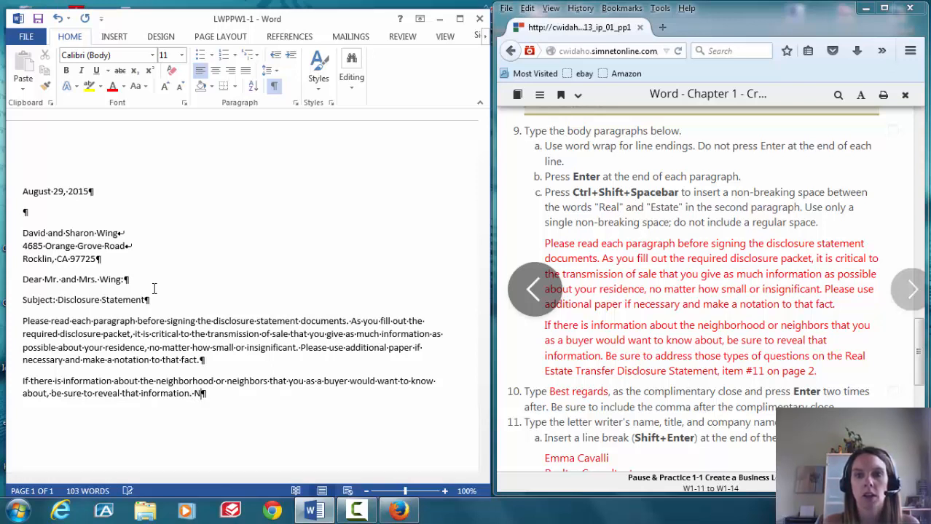
pyautogui.press('BackSpace')
pyautogui.press('BackSpace')
pyautogui.press('BackSpace')
pyautogui.write('Be sure')
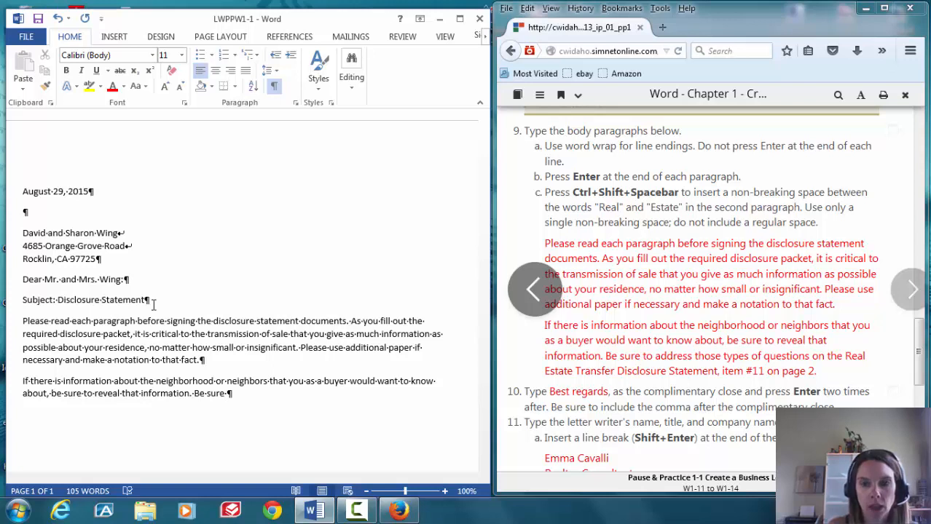
pyautogui.write('to')
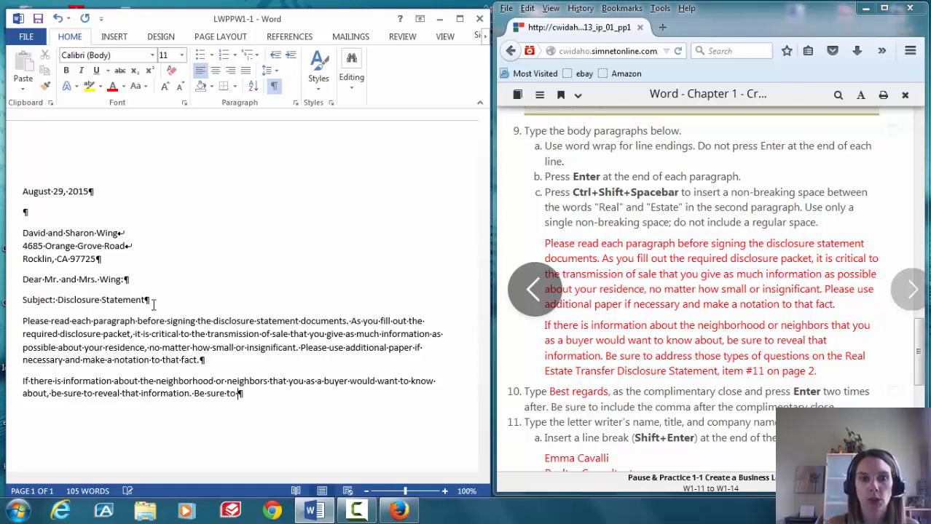
pyautogui.write(' address thos')
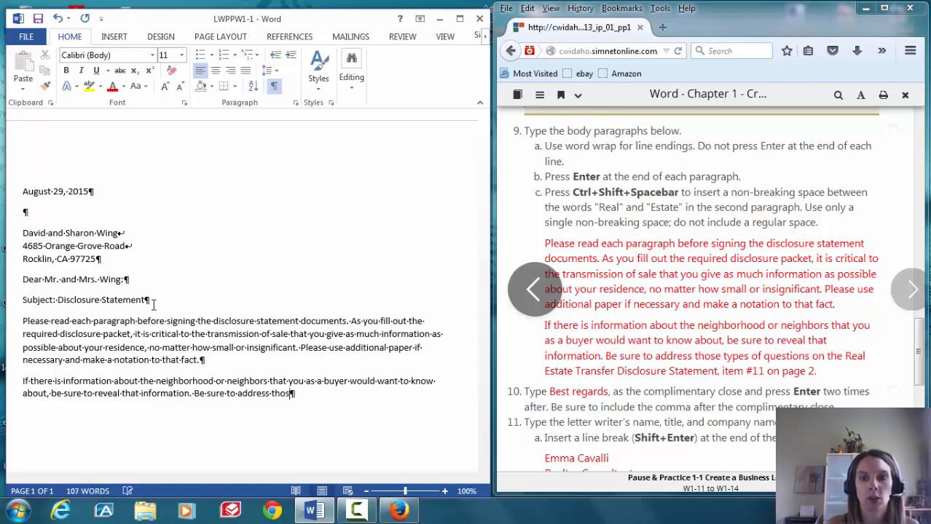
pyautogui.write('e types of')
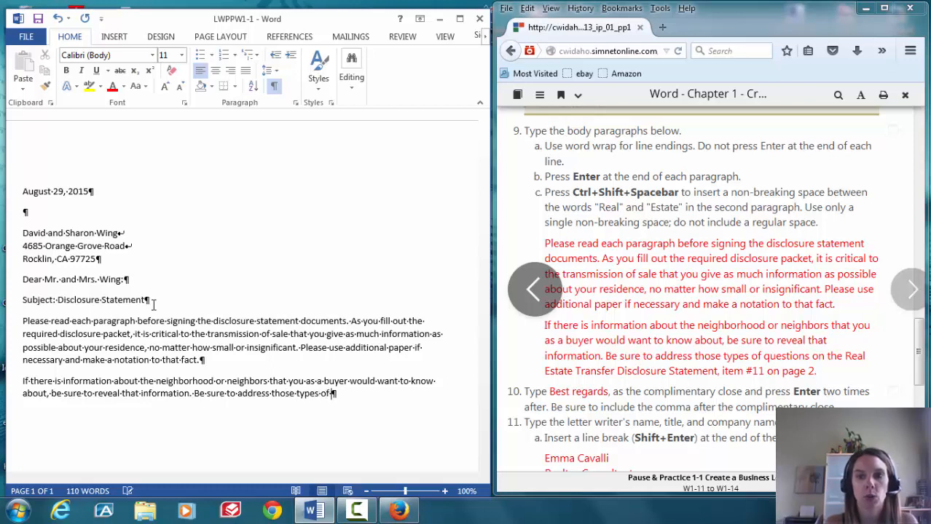
pyautogui.write(' question on the ')
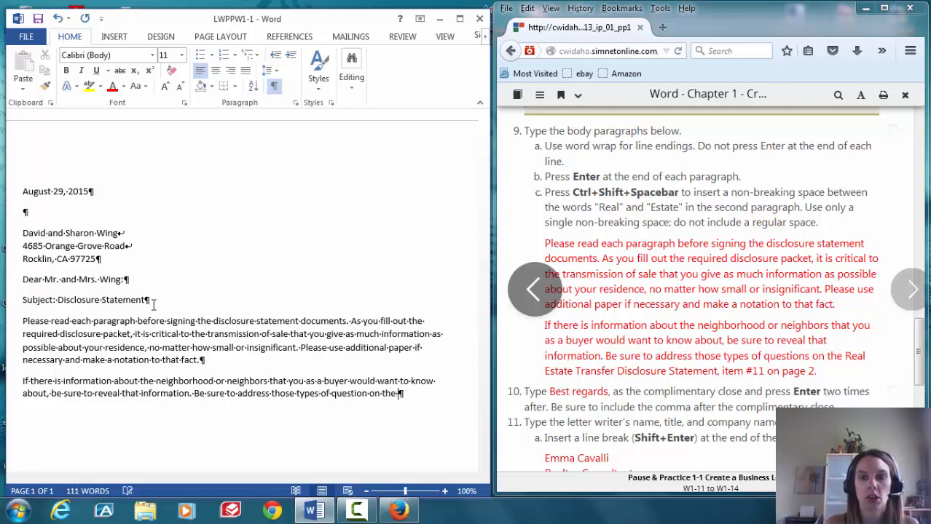
pyautogui.write('Real')
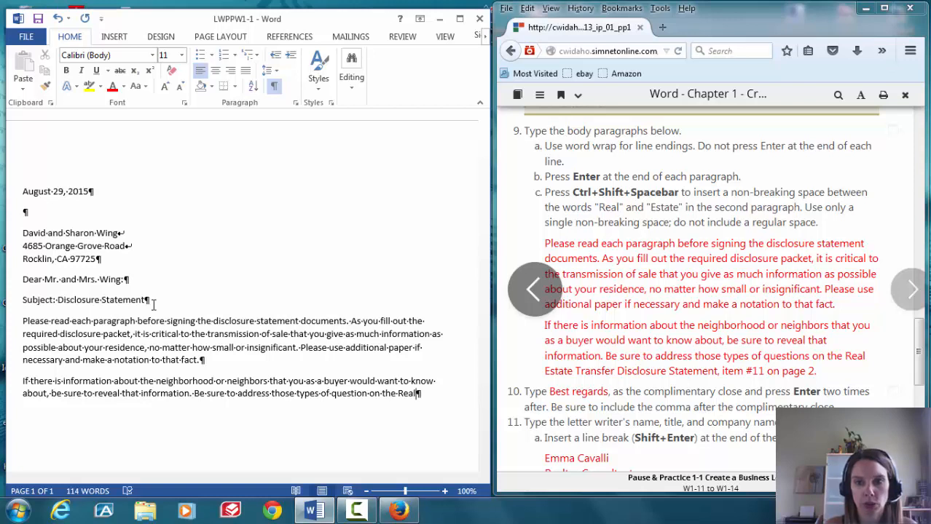
pyautogui.hotkey('ctrl', 'shift', 'space')
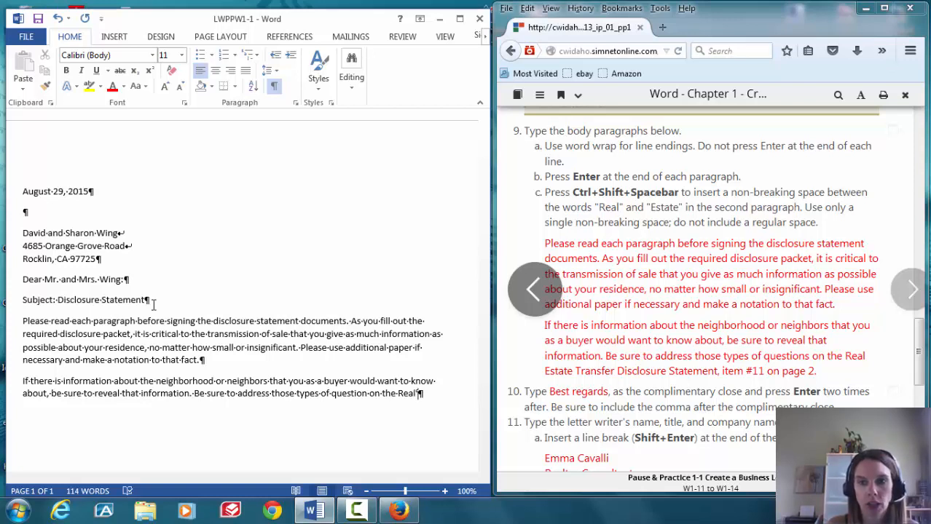
pyautogui.write('E')
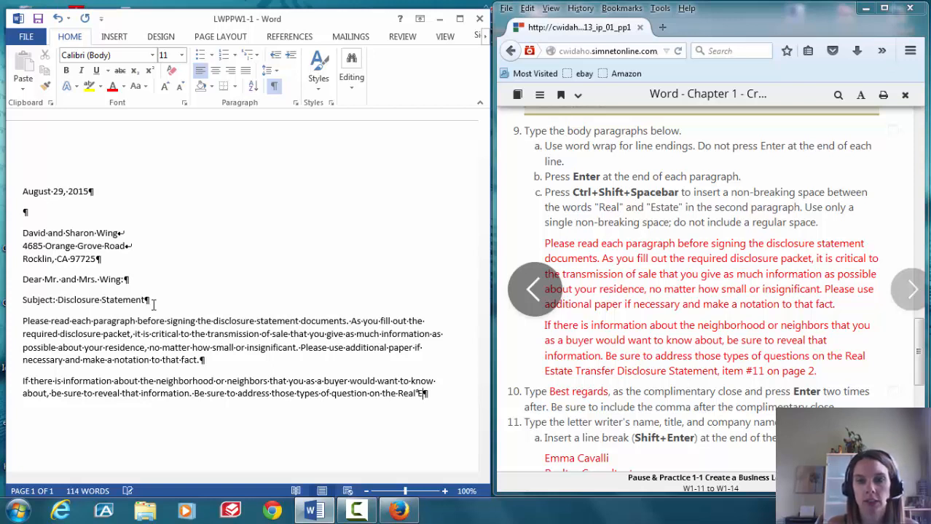
pyautogui.write('state Transfer Di')
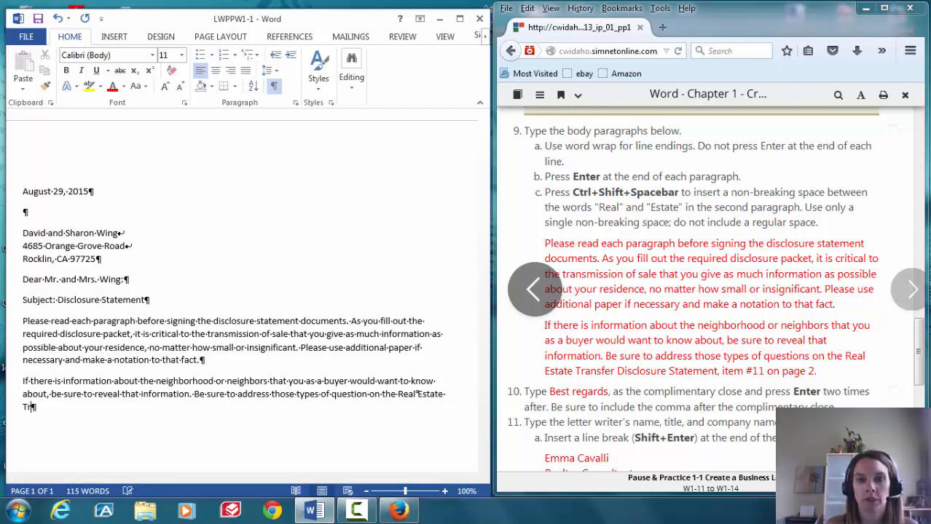
pyautogui.write('sclosure')
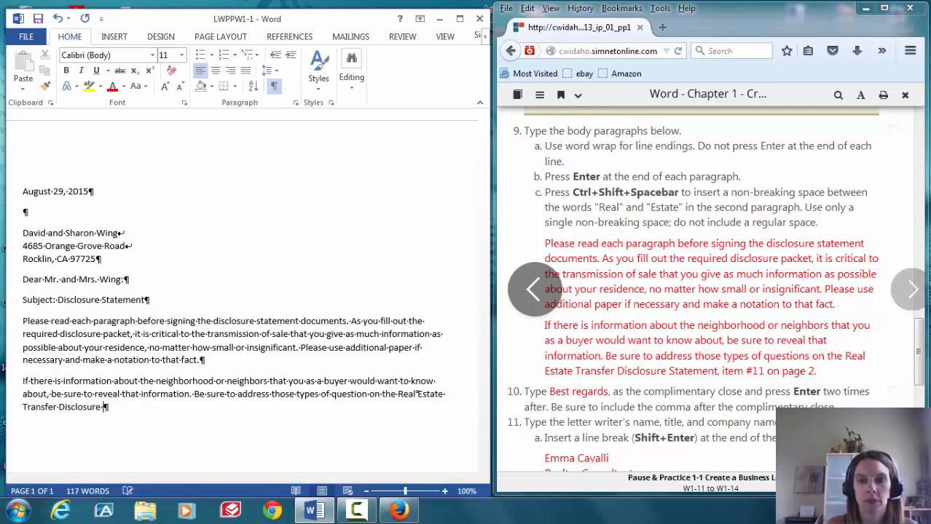
pyautogui.write(' Statement, i')
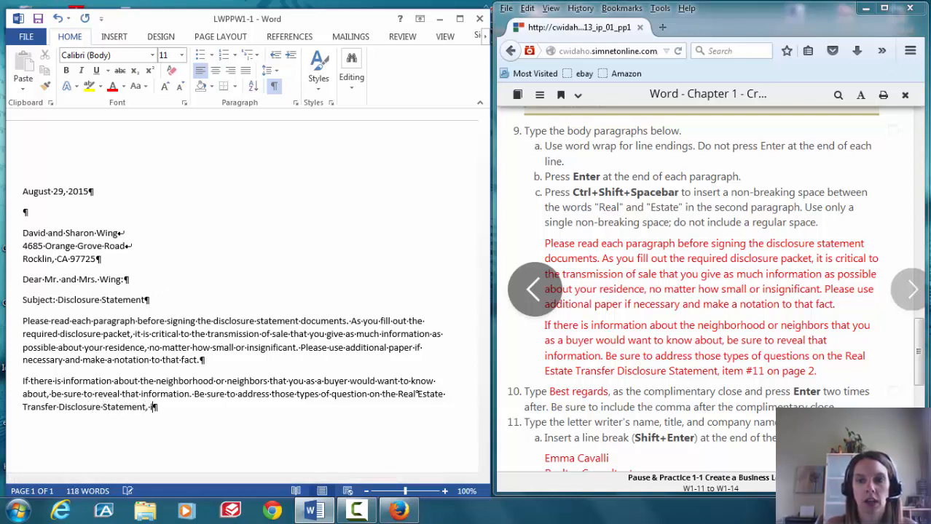
pyautogui.write('tem #11 on pa')
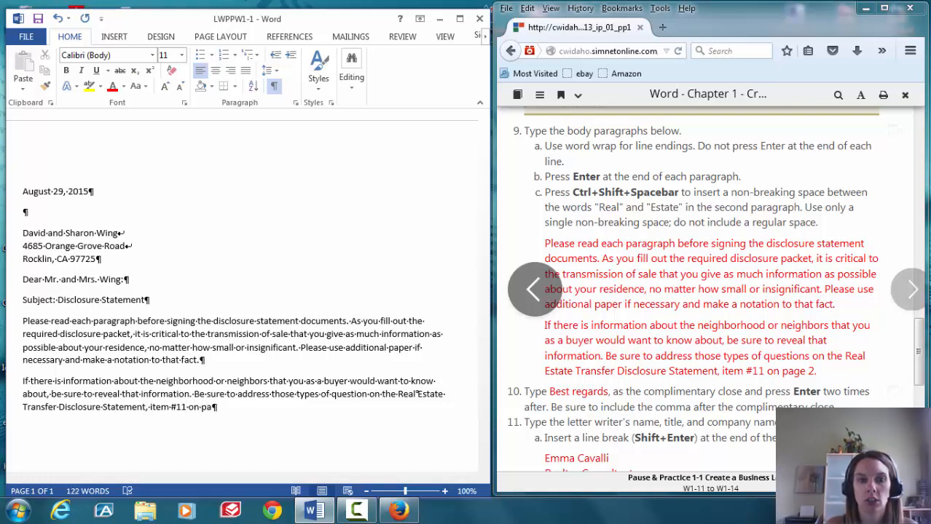
pyautogui.write('ge 2.')
pyautogui.press('Return')
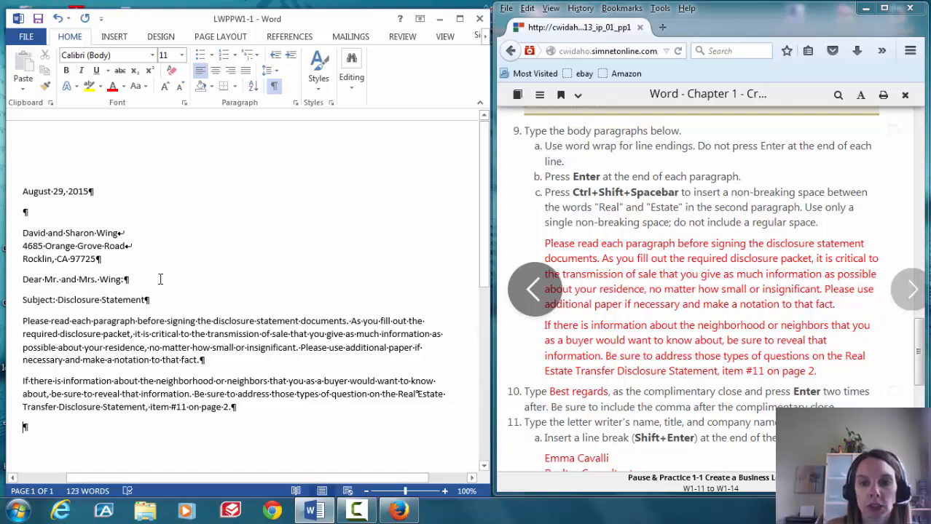
# Type 'Best regards,' with blank lines below, then scroll the browser instructions to step 11
pyautogui.write('Best')
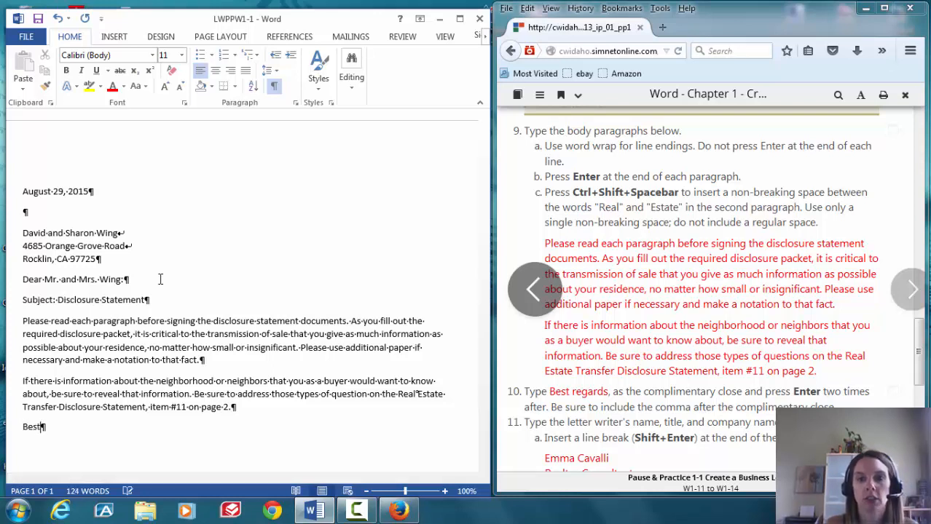
pyautogui.write(' regar')
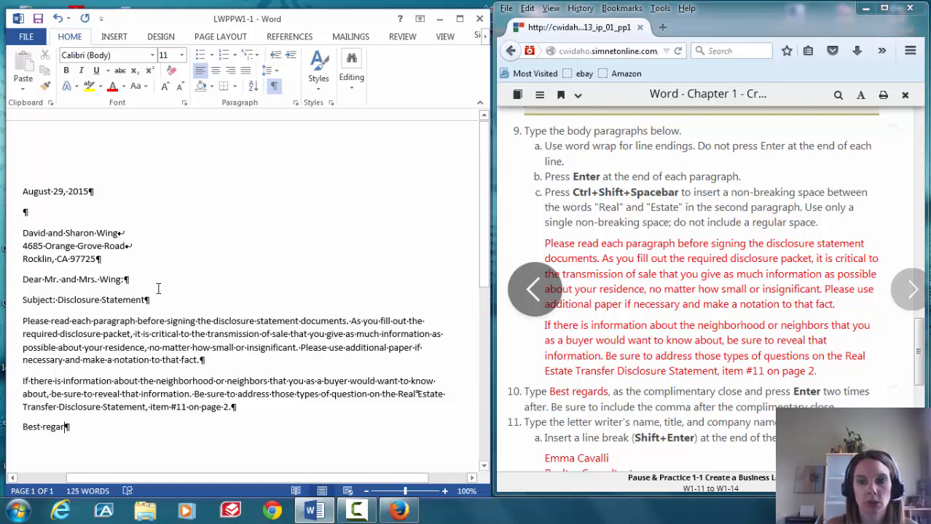
pyautogui.write('ds')
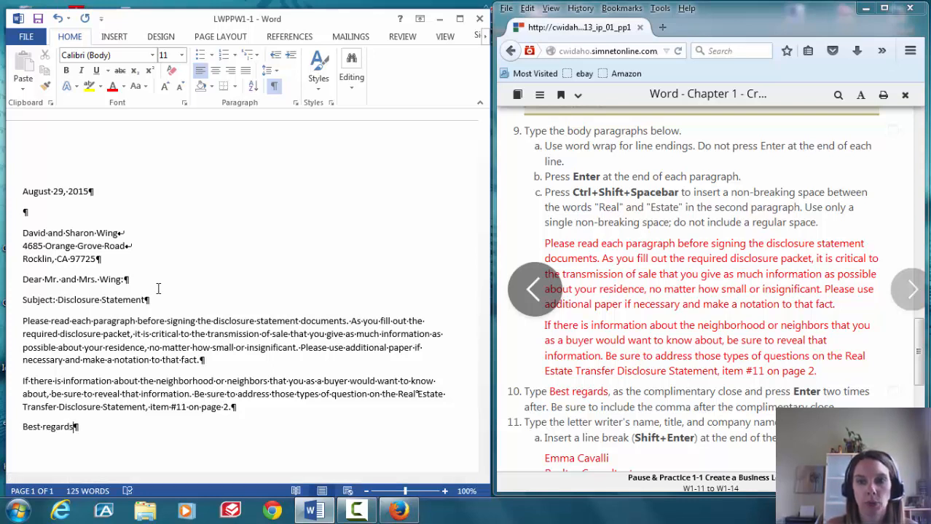
pyautogui.write(',')
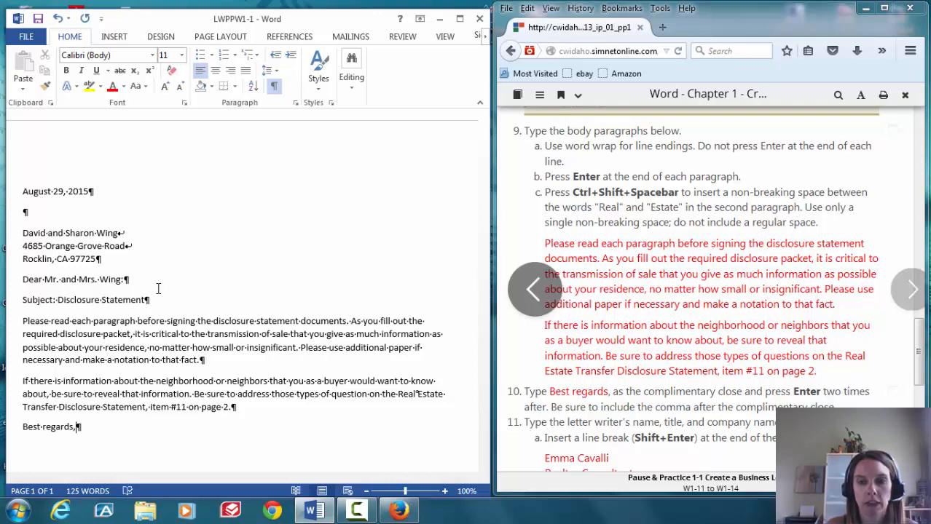
pyautogui.press('Return')
pyautogui.press('Return')
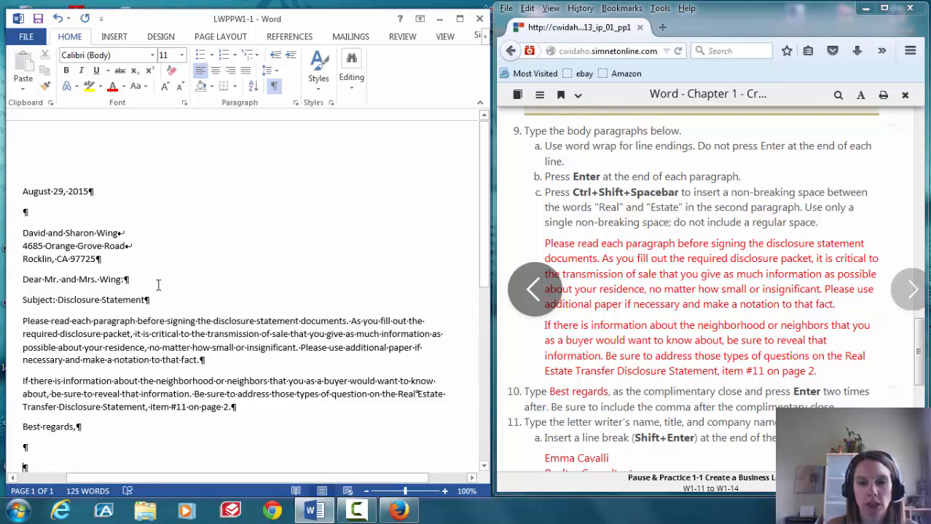
pyautogui.click(921, 352)
pyautogui.moveTo(921, 351); pyautogui.dragTo(921, 372)
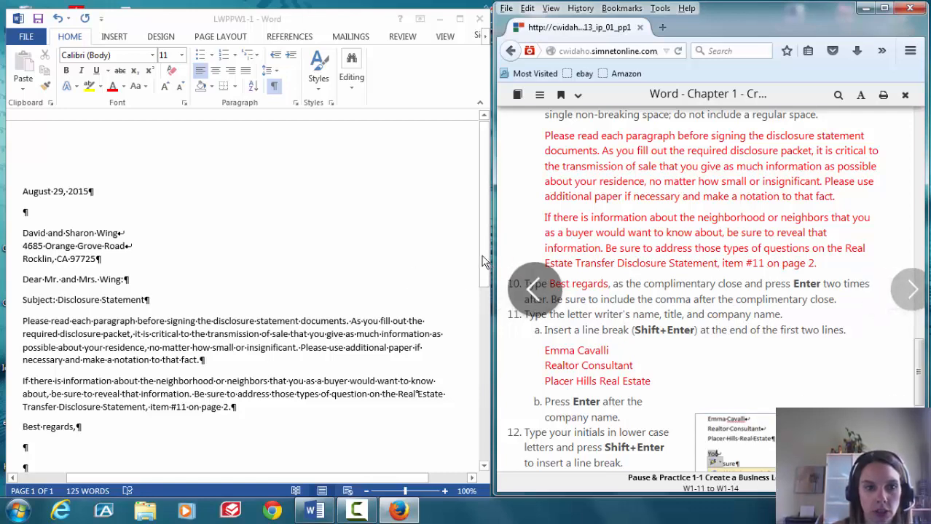
# Type the writer's name and, after a line break, the title Realtor Consultant
pyautogui.moveTo(485, 262); pyautogui.dragTo(485, 288)
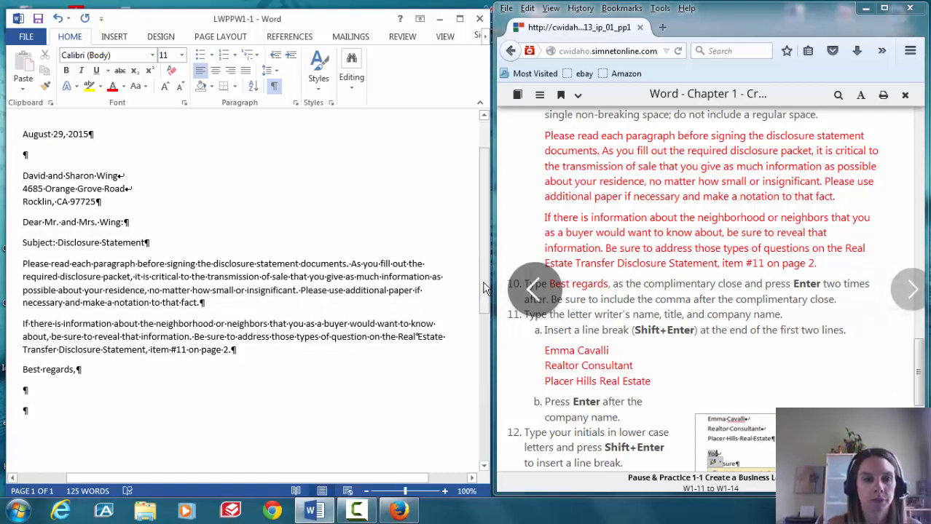
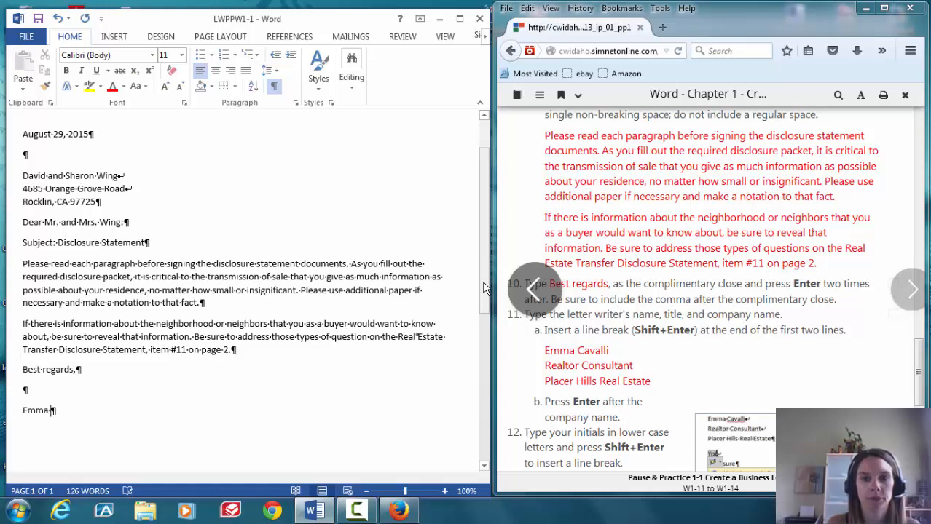
pyautogui.press('Return')
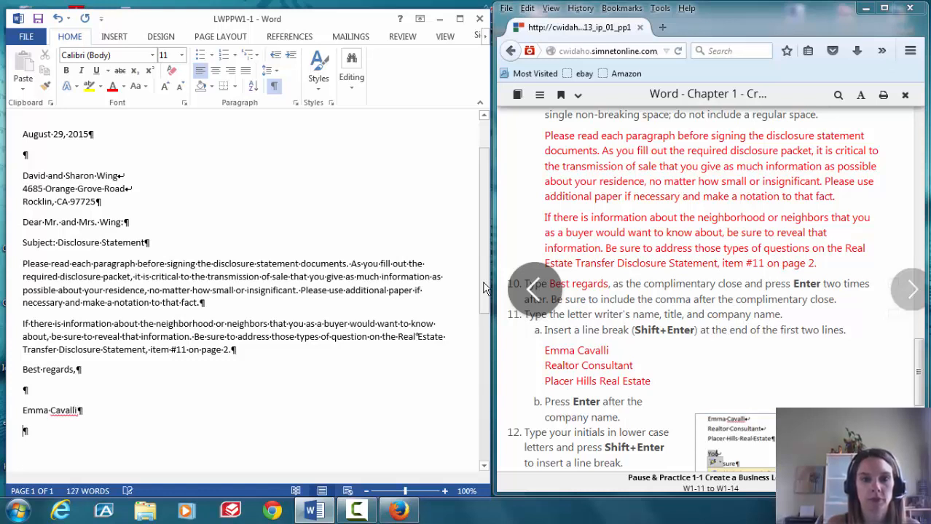
pyautogui.write('R')
pyautogui.press('BackSpace')
pyautogui.press('BackSpace')
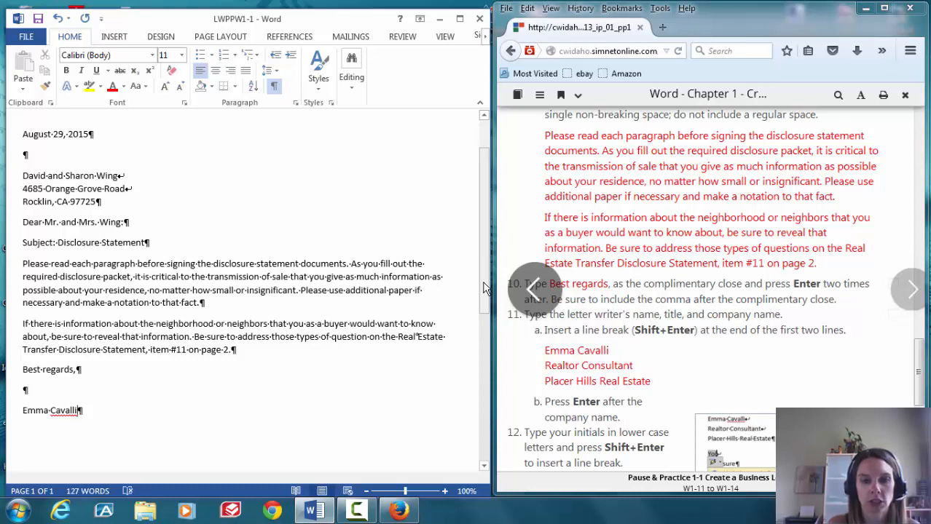
pyautogui.hotkey('shift', 'Return')
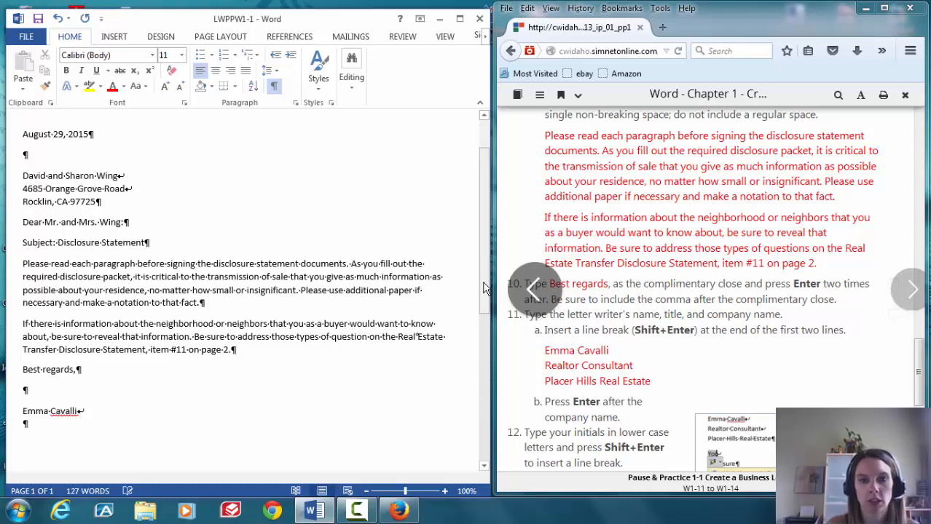
pyautogui.write('Realtor ')
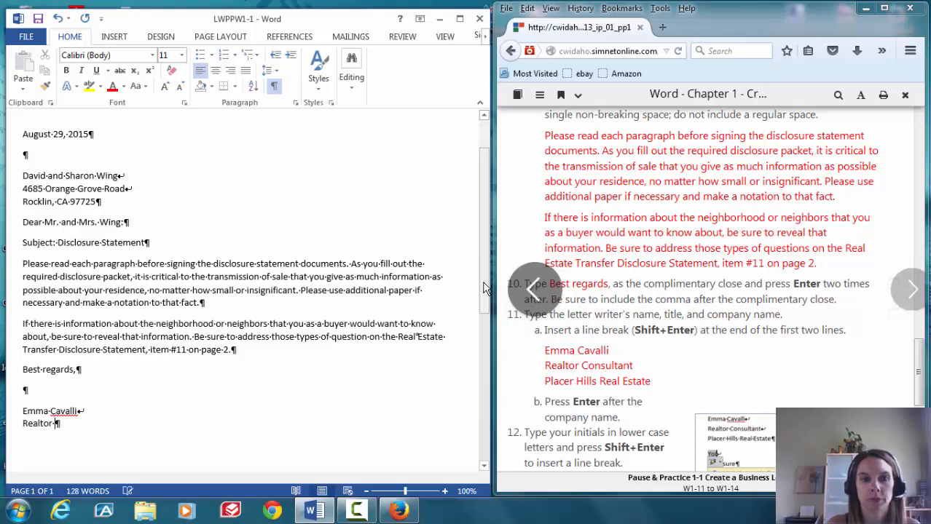
pyautogui.write('Consula')
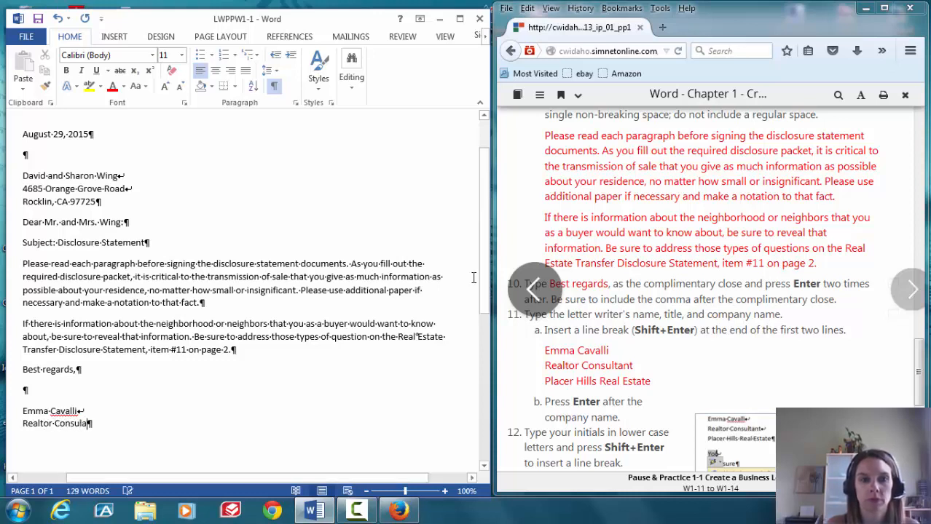
pyautogui.press('BackSpace')
pyautogui.write('tant')
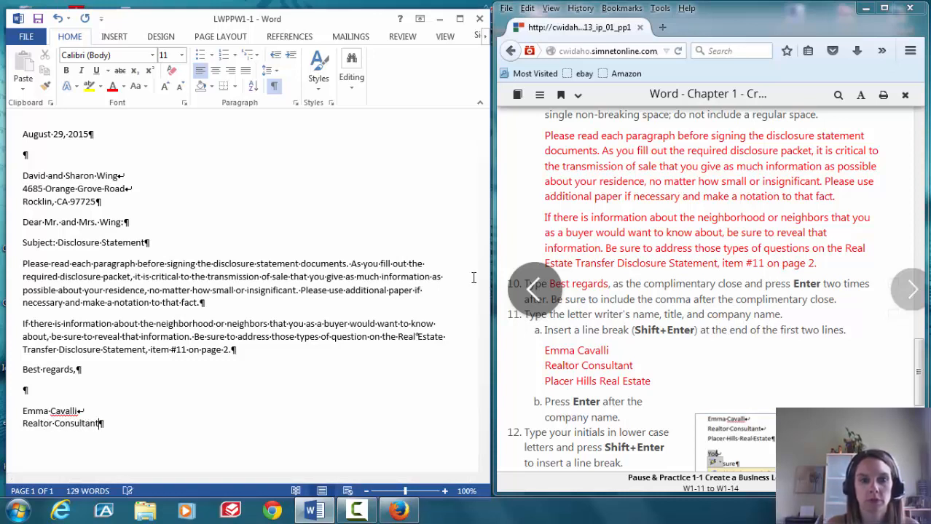
# Add Placer Hills Real Estate on the next line and begin a new paragraph
pyautogui.press('Return')
pyautogui.press('BackSpace')
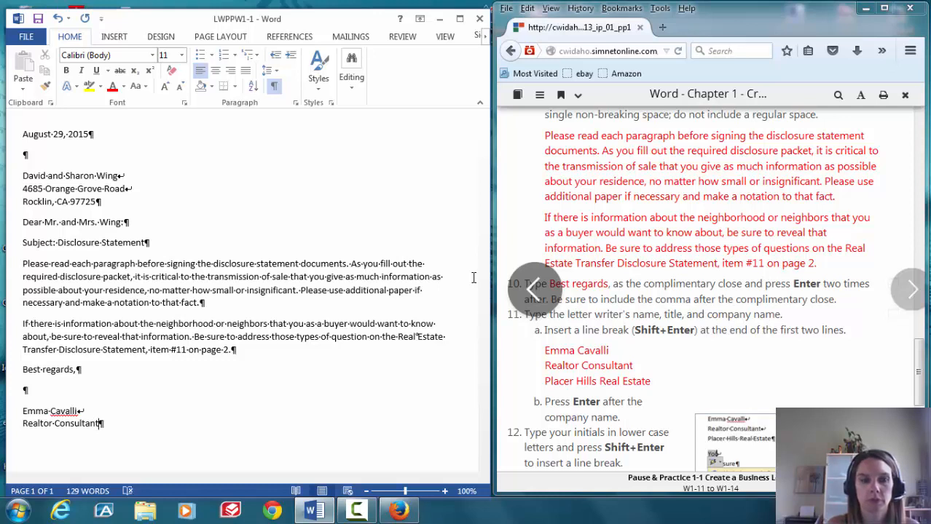
pyautogui.hotkey('shift', 'Return')
pyautogui.write('Placer')
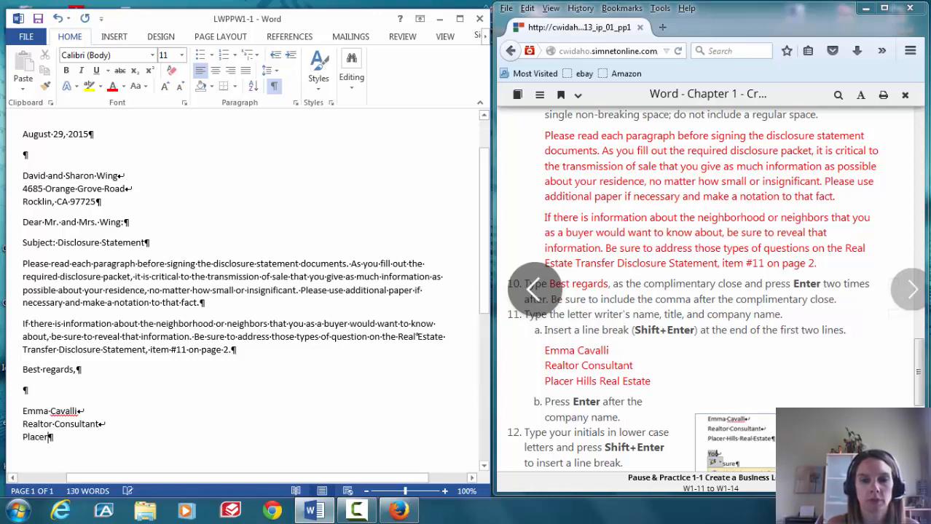
pyautogui.write(' Hills Real ')
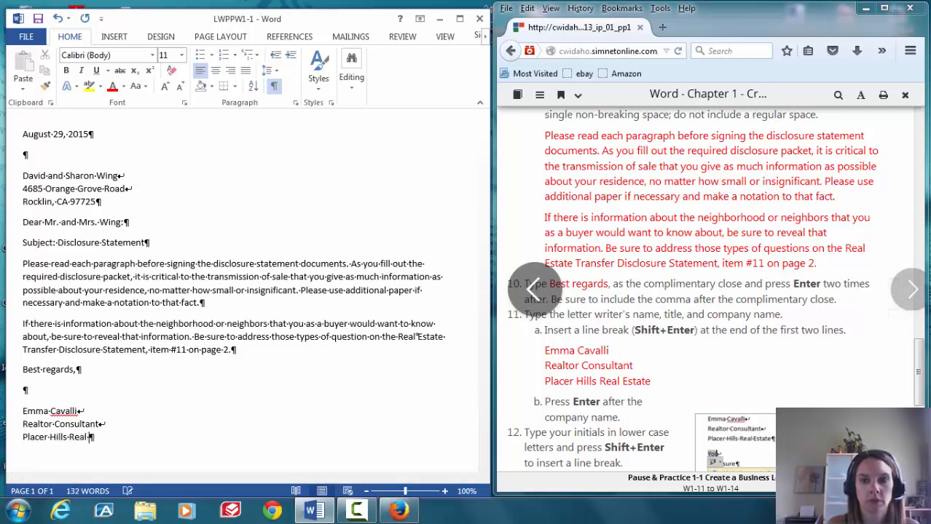
pyautogui.write('Estate')
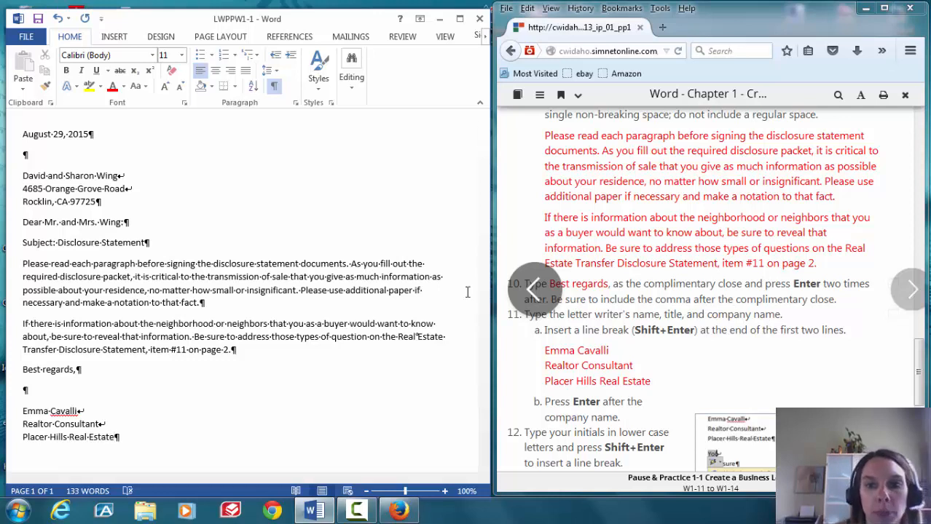
pyautogui.press('Return')
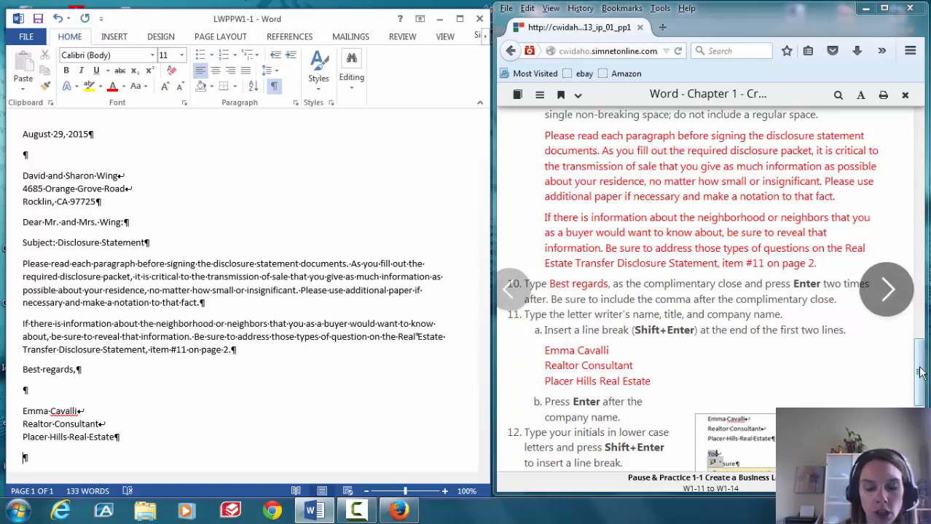
# Type the reference initials with a line break, undoing automatic capitalization to keep them lowercase
pyautogui.moveTo(920, 372); pyautogui.dragTo(923, 408)
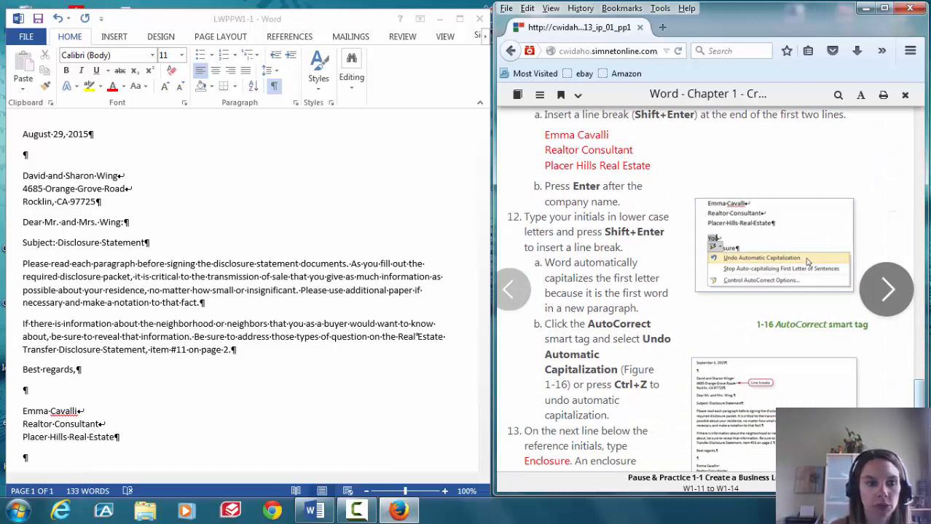
pyautogui.click(25, 459)
pyautogui.write('lw')
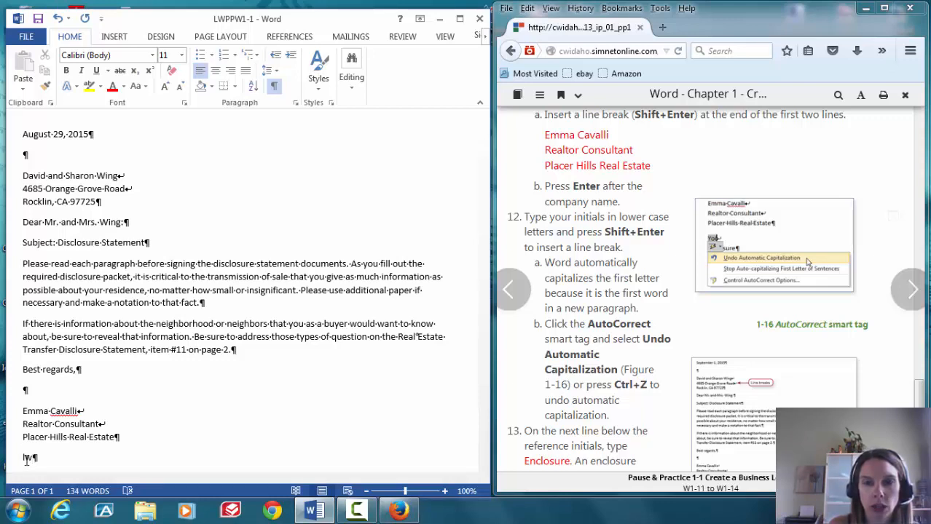
pyautogui.hotkey('shift', 'Return')
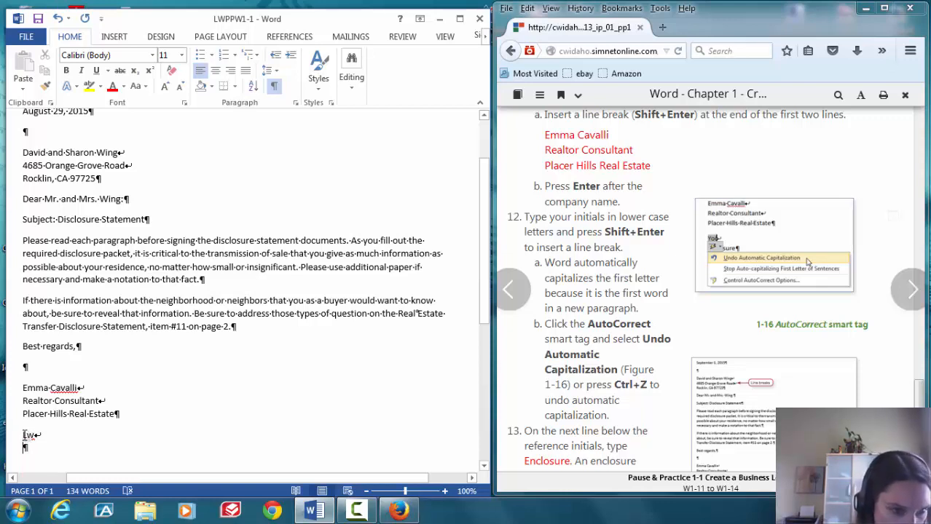
pyautogui.moveTo(33, 448)
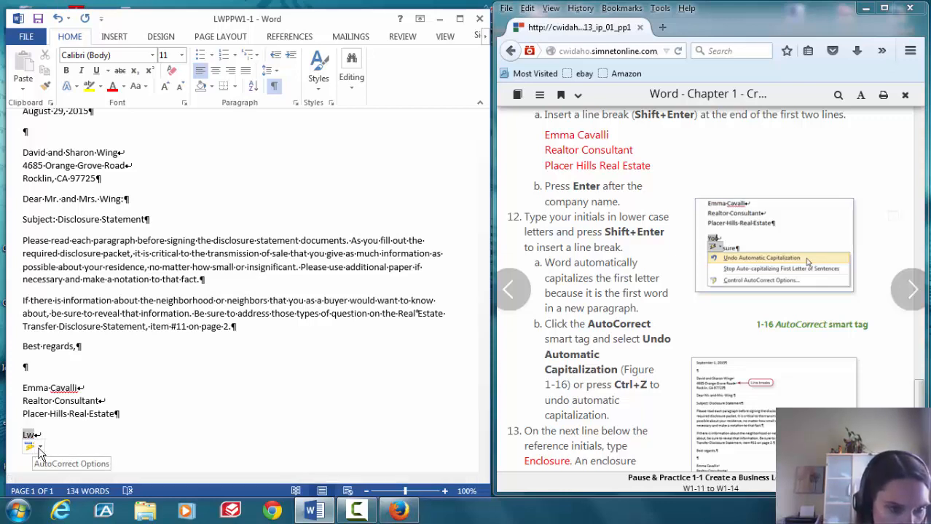
pyautogui.click(40, 448)
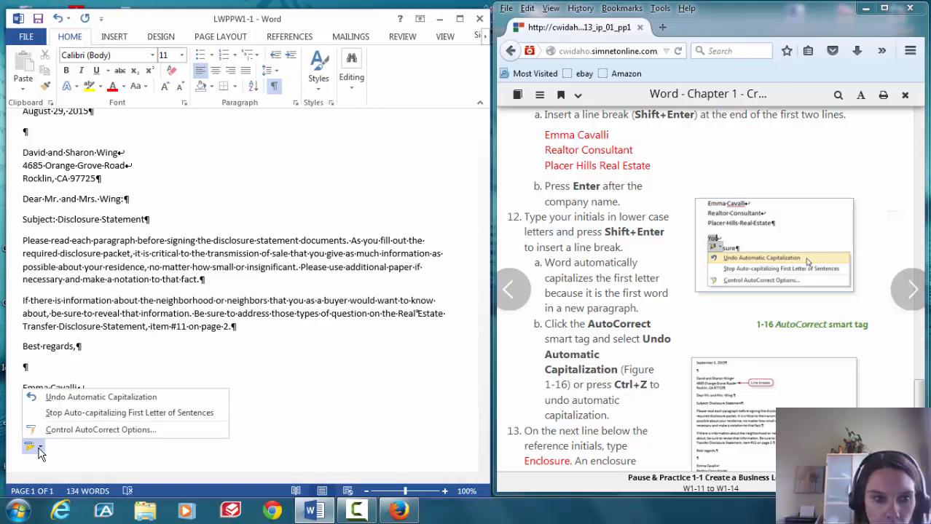
pyautogui.click(65, 399)
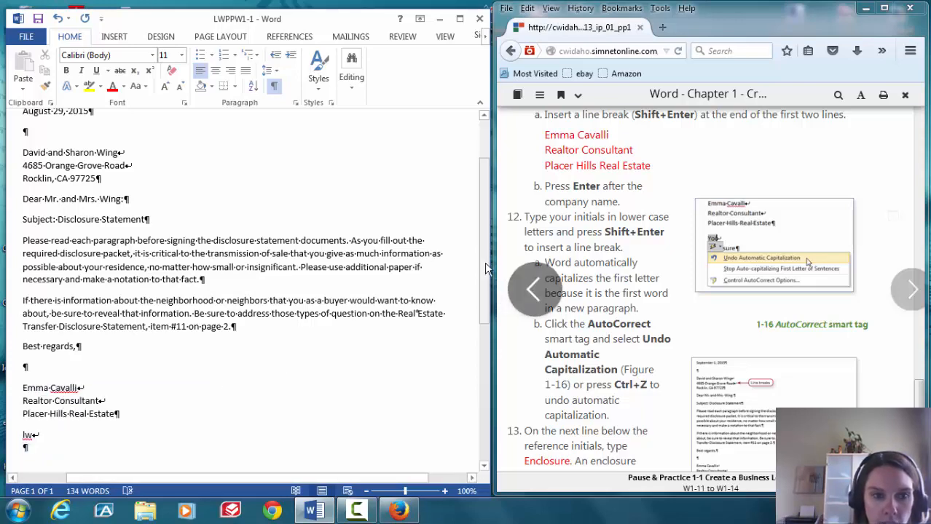
# Type 'Enclosure' on the empty line below the reference initials
pyautogui.scroll(-2, 486, 268)
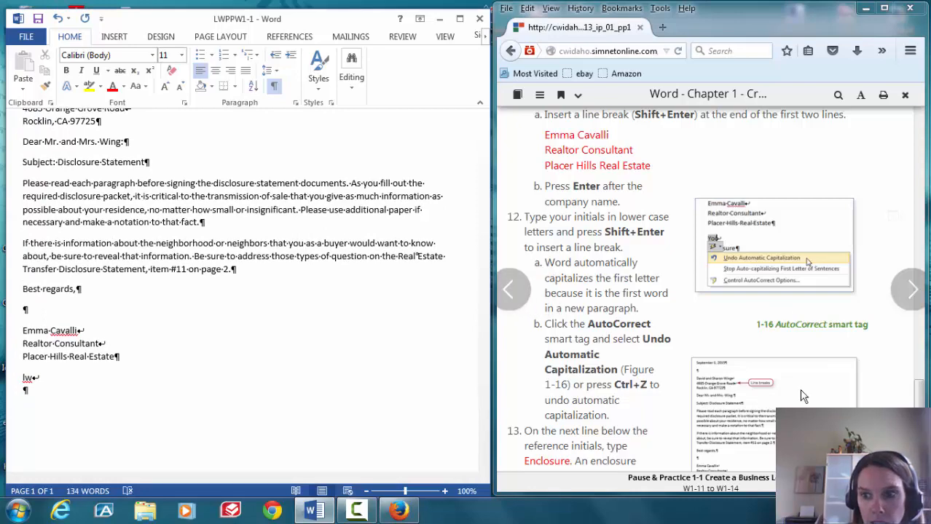
pyautogui.scroll(-1, 887, 291)
pyautogui.scroll(-2, 887, 291)
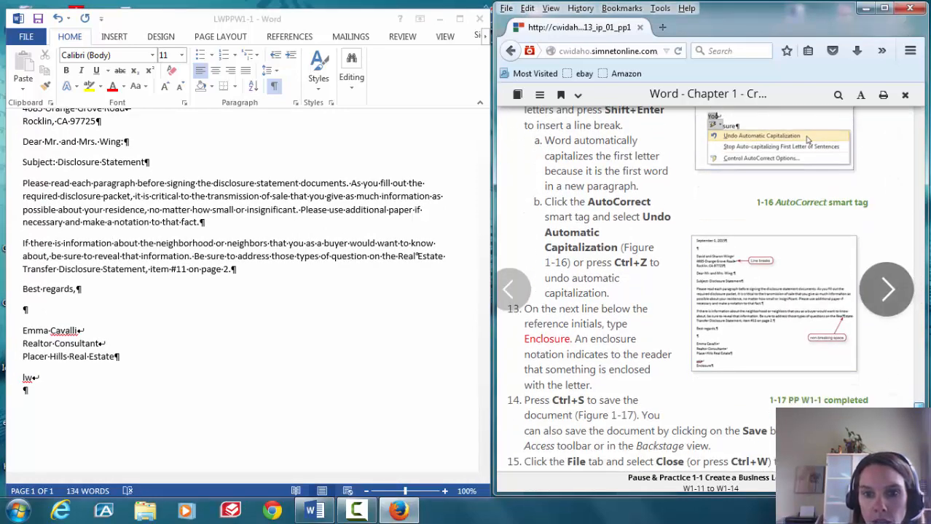
pyautogui.scroll(-1, 887, 292)
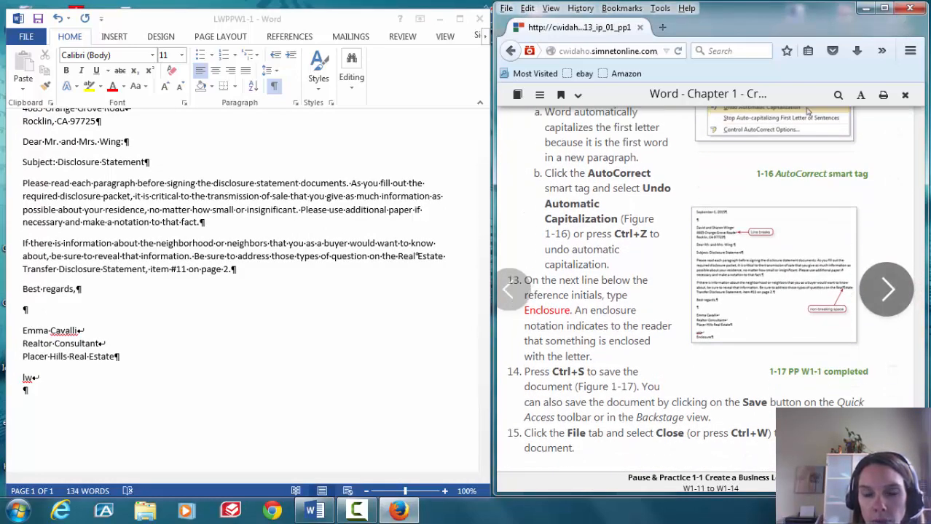
pyautogui.scroll(-1, 887, 291)
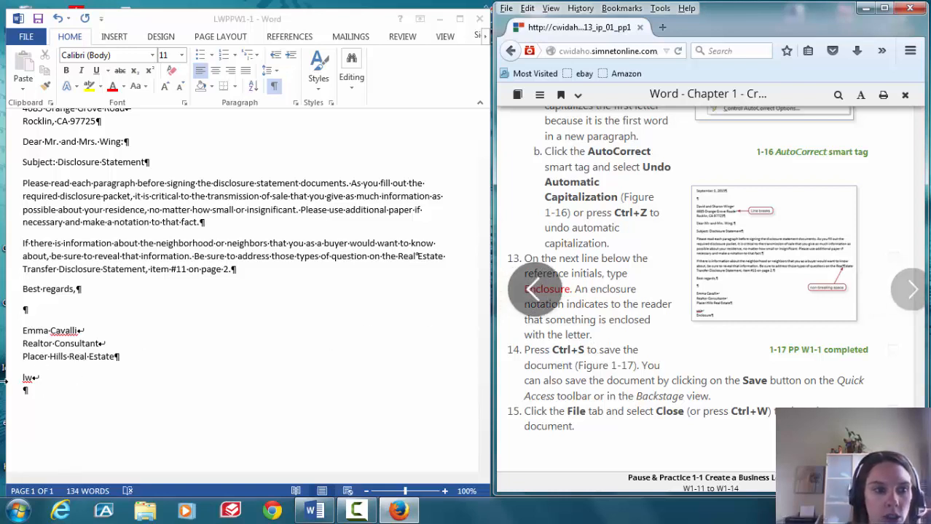
pyautogui.click(26, 393)
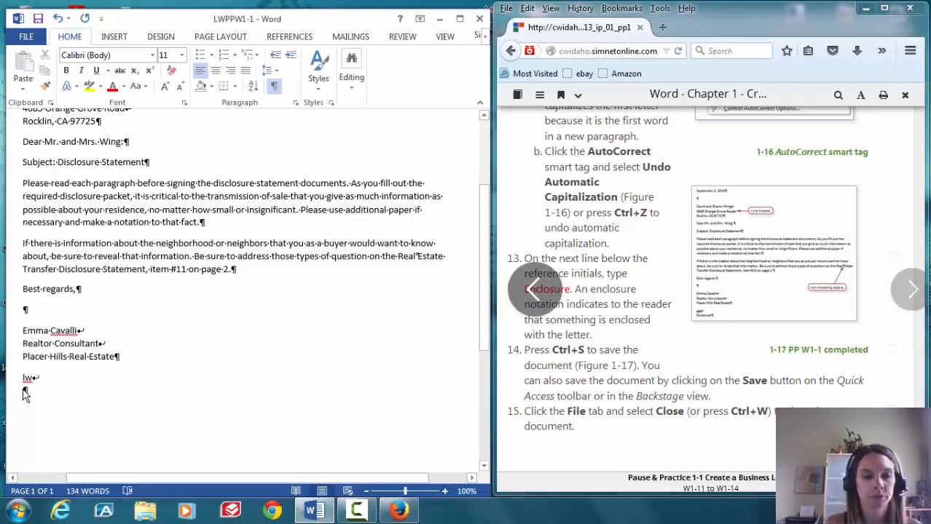
pyautogui.write('Enclo')
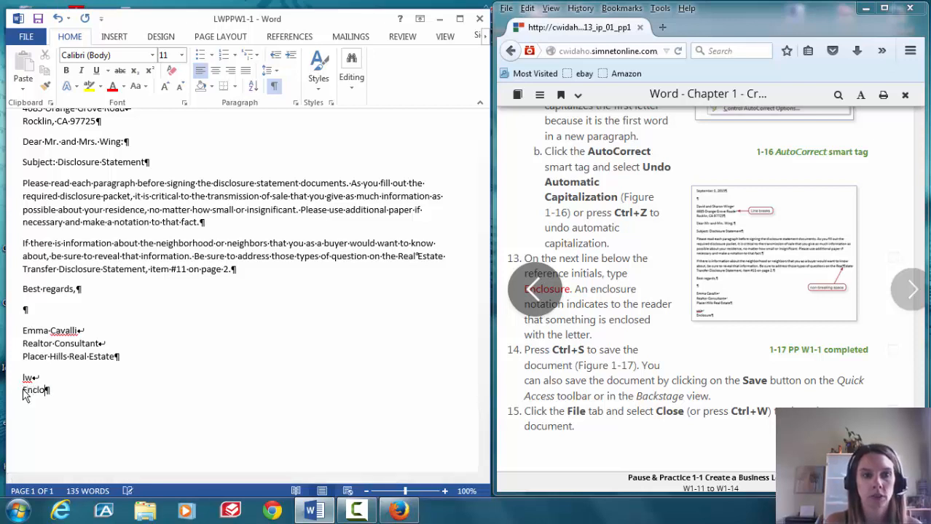
pyautogui.write('sure')
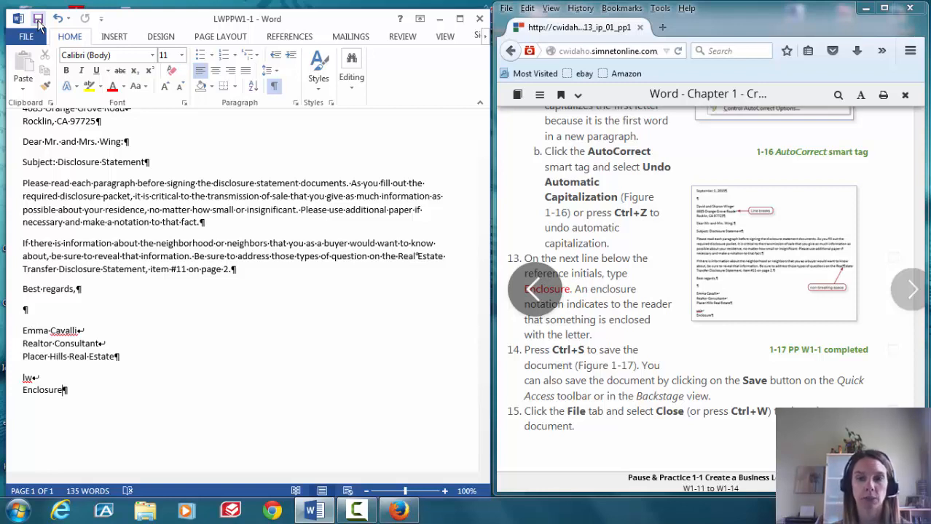
# Save the finished LWPPW1-1 letter and close it from the File menu
pyautogui.click(38, 19)
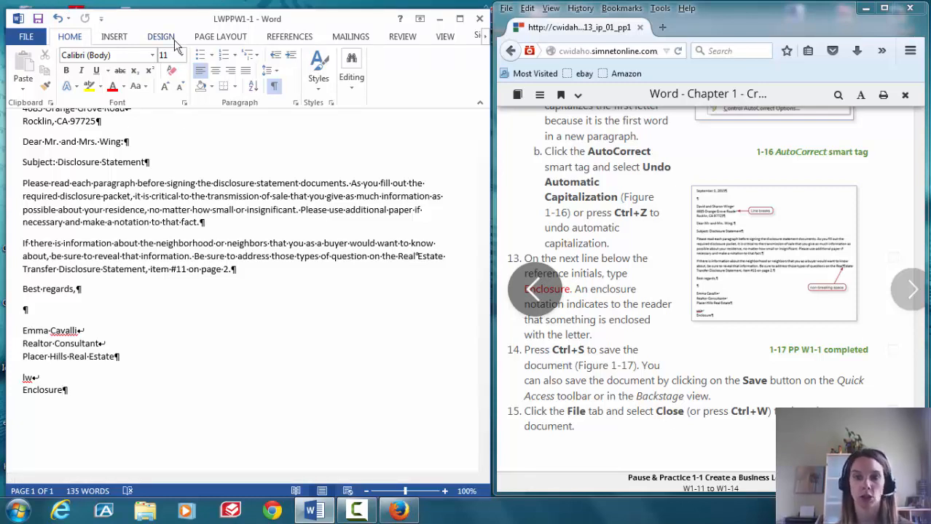
pyautogui.click(26, 38)
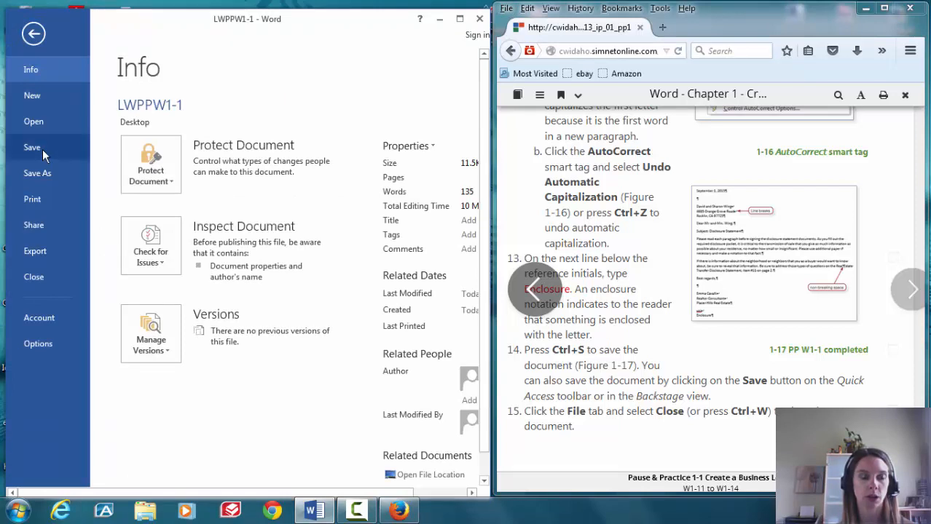
pyautogui.click(38, 277)
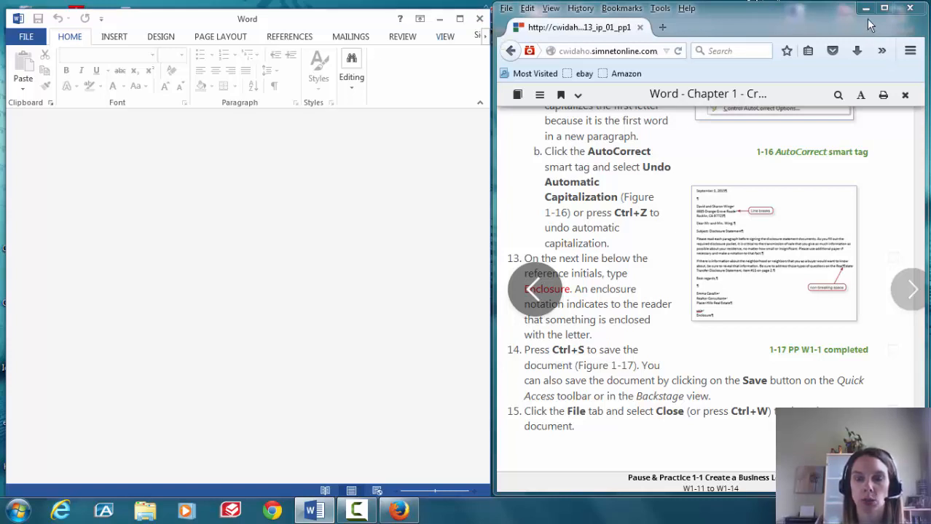
# Advance the SIMnet reader to the Moving and Copying Text page and reposition the Firefox window
pyautogui.click(902, 313)
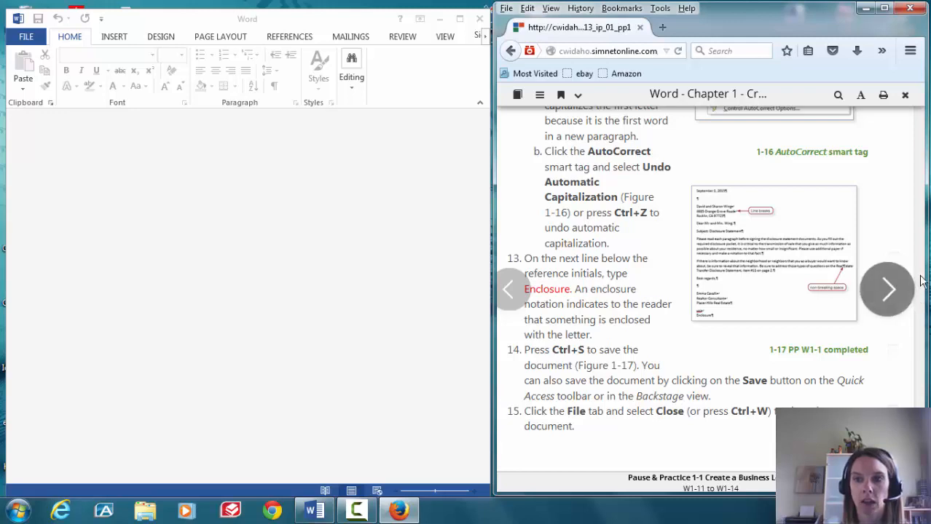
pyautogui.click(896, 301)
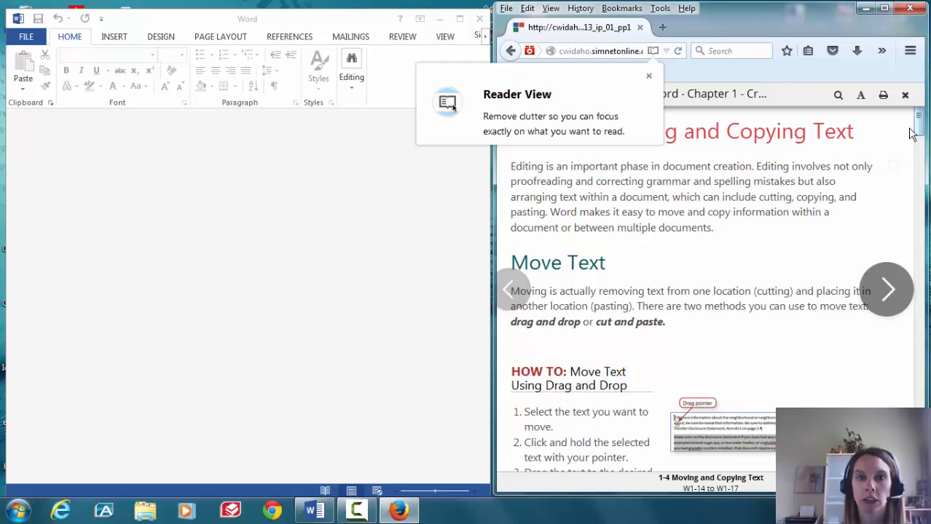
pyautogui.moveTo(480, 17); pyautogui.dragTo(428, 17)
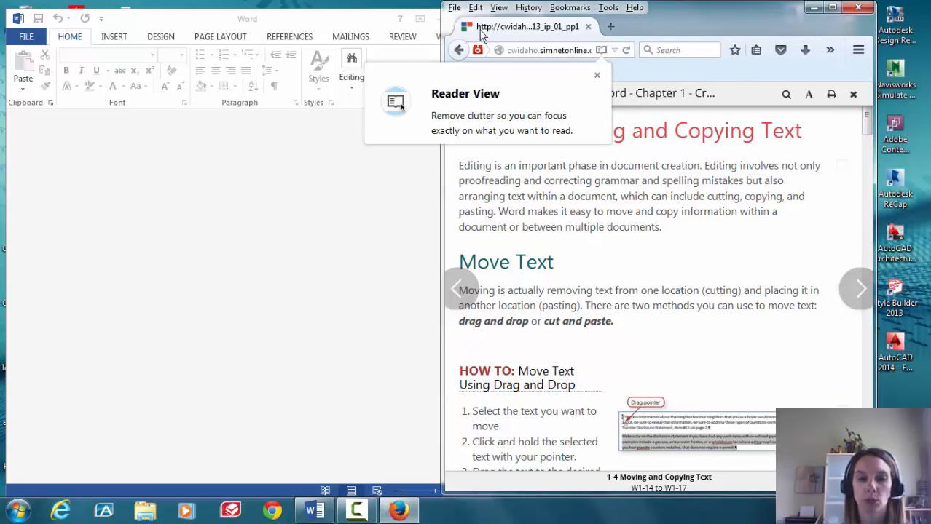
pyautogui.moveTo(404, 512)
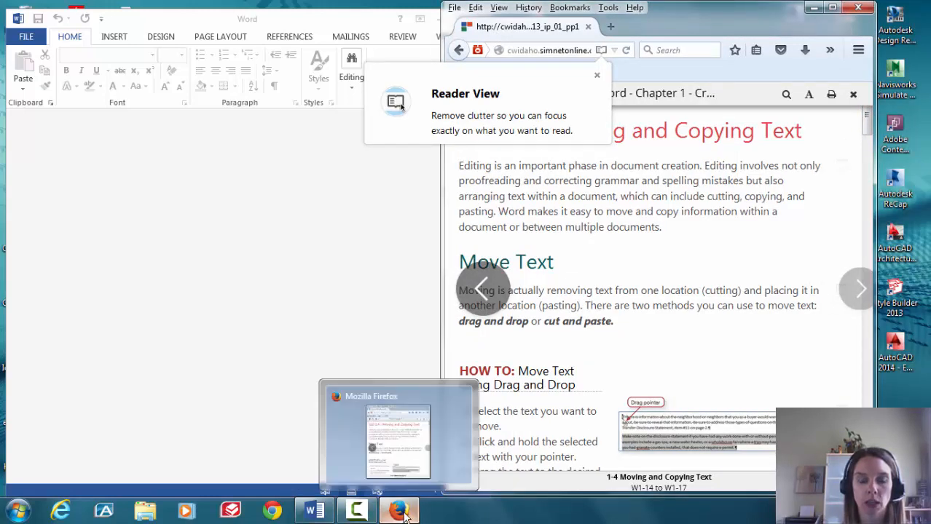
pyautogui.click(402, 512)
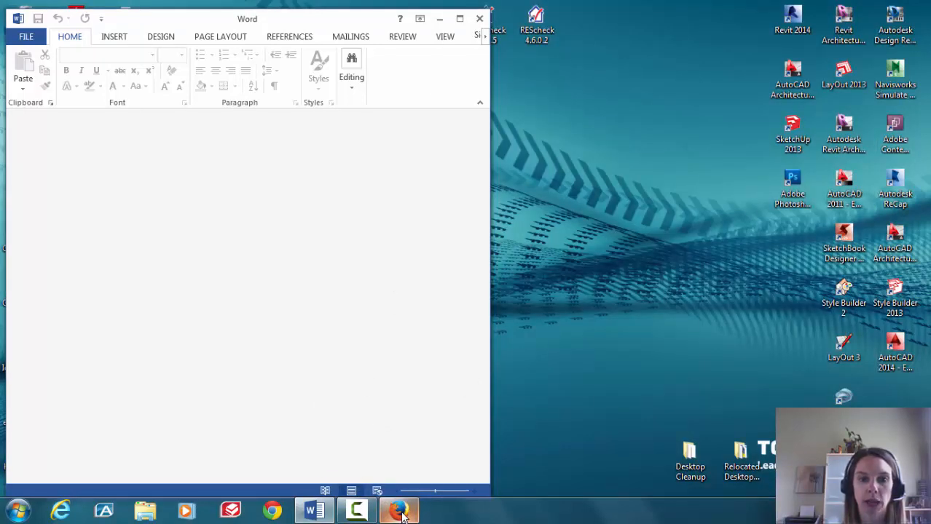
pyautogui.click(402, 512)
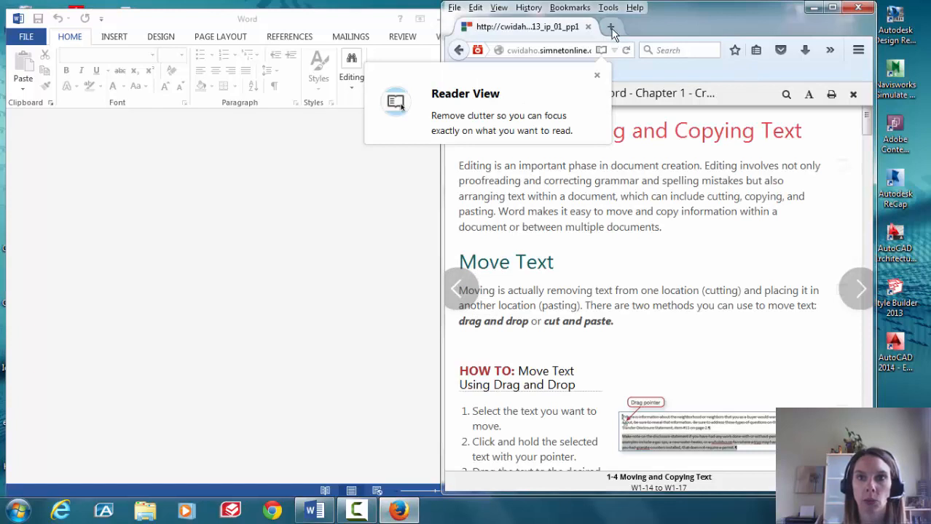
# In a new maximized Firefox tab, go to blackboard.cwidaho.cc
pyautogui.click(610, 27)
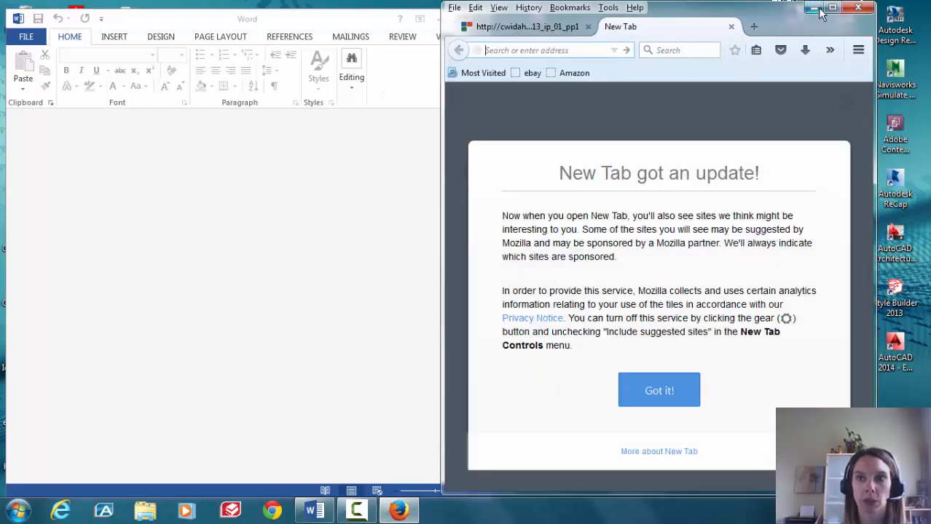
pyautogui.click(835, 8)
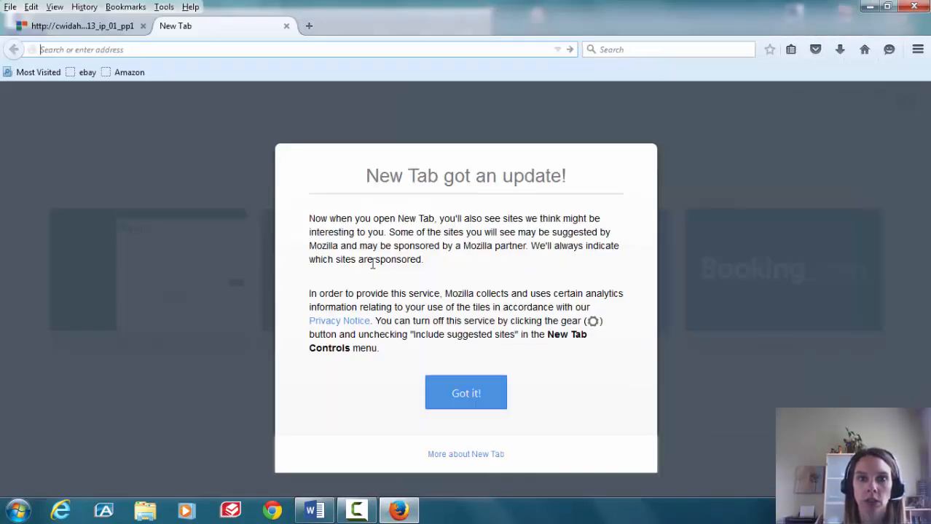
pyautogui.click(463, 397)
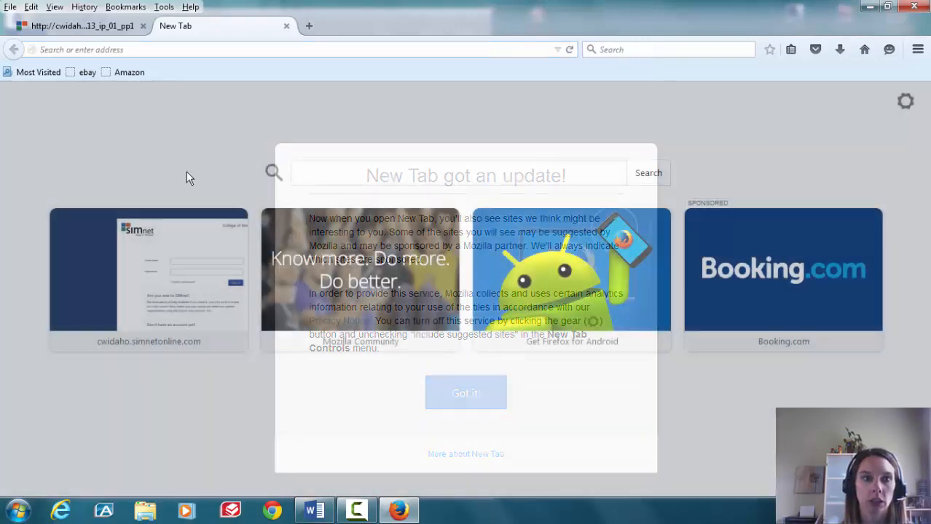
pyautogui.click(124, 49)
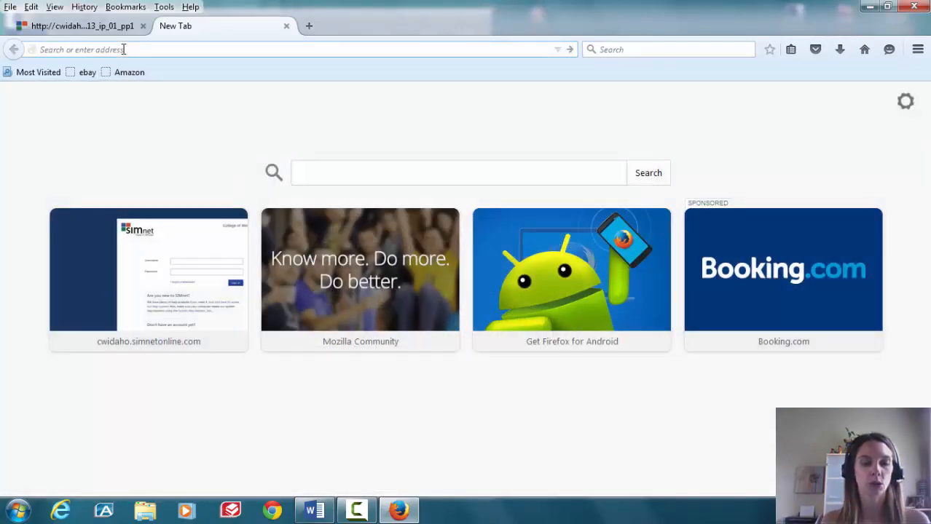
pyautogui.write('blackboa')
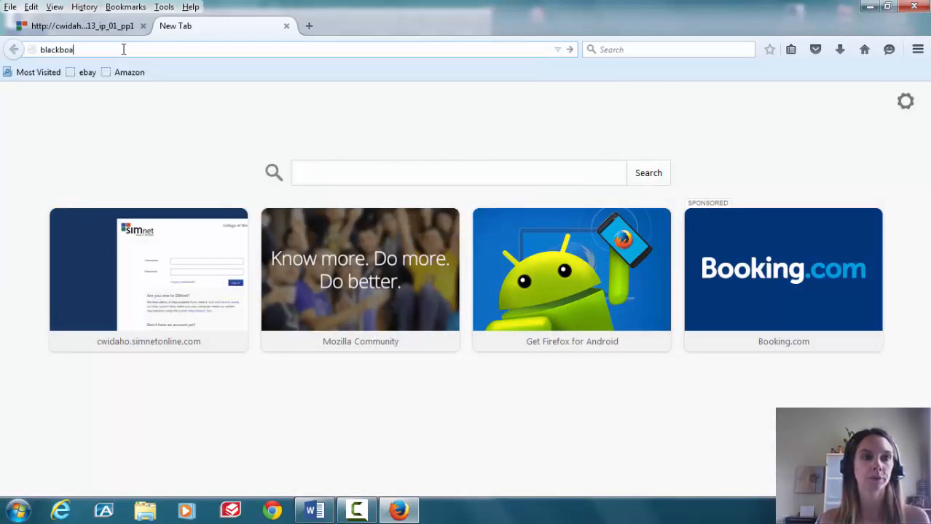
pyautogui.write('rd.cwidaho.cc')
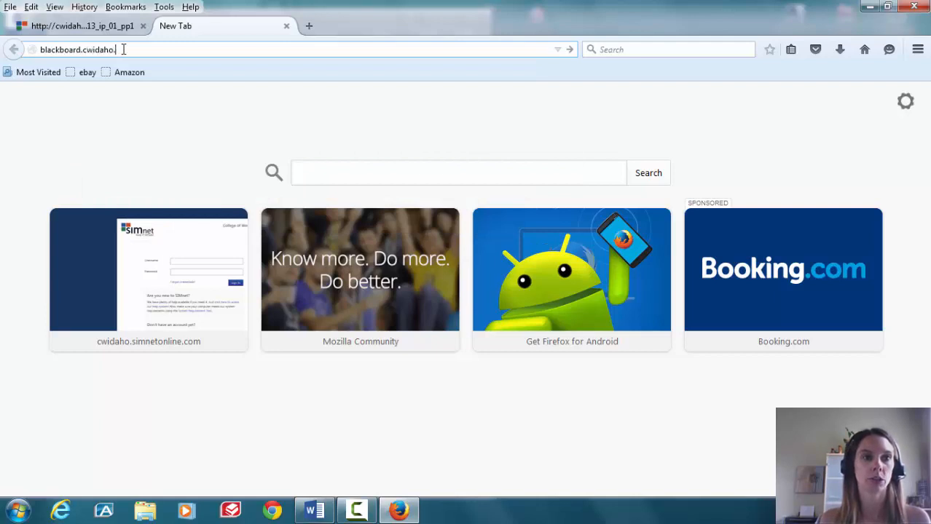
pyautogui.press('Return')
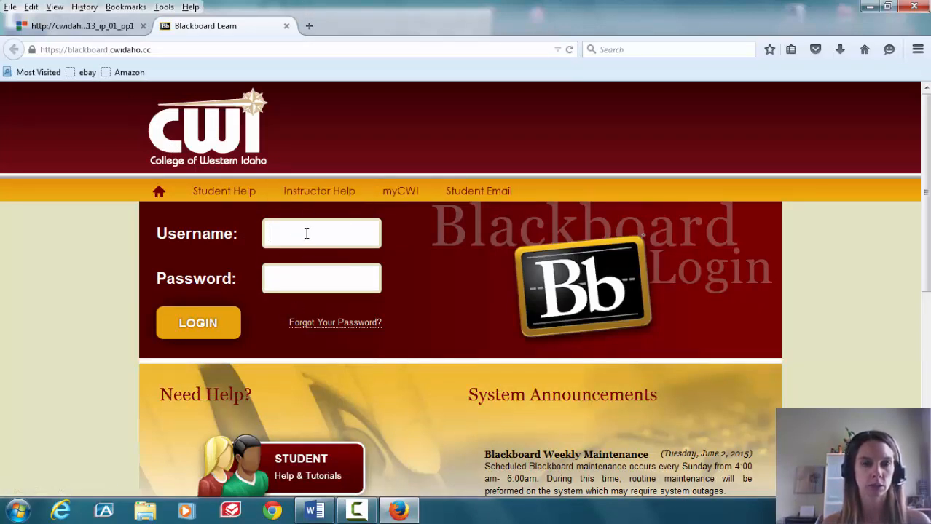
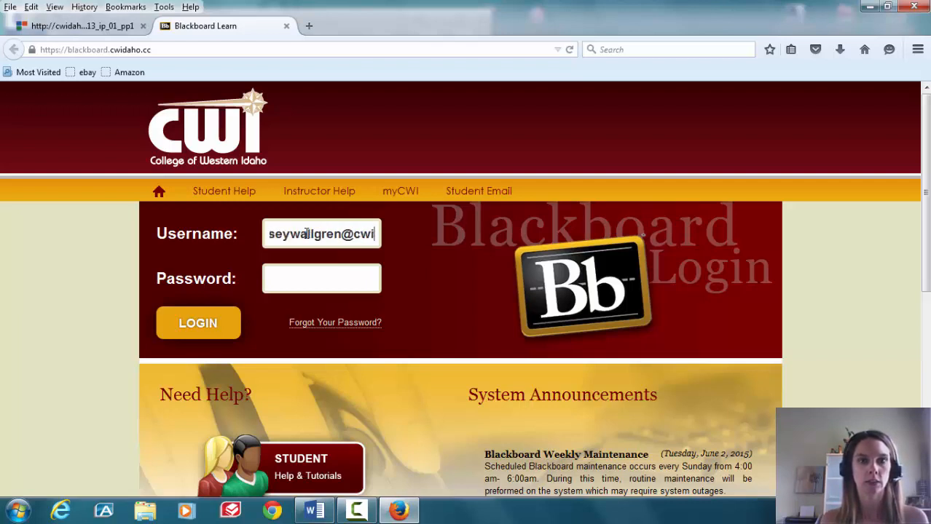
# Enter the student's college e-mail username and account password to log in to Blackboard Learn
pyautogui.press('Tab')
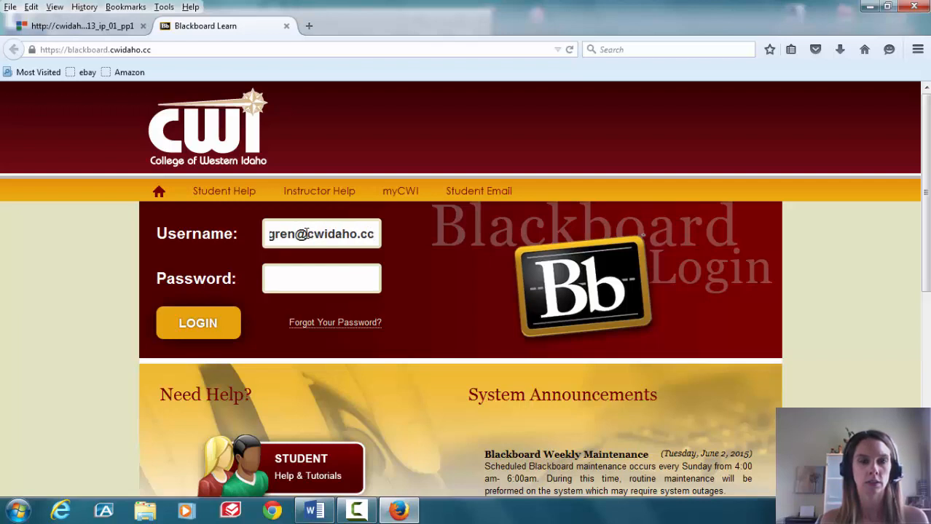
pyautogui.write('••••••••••')
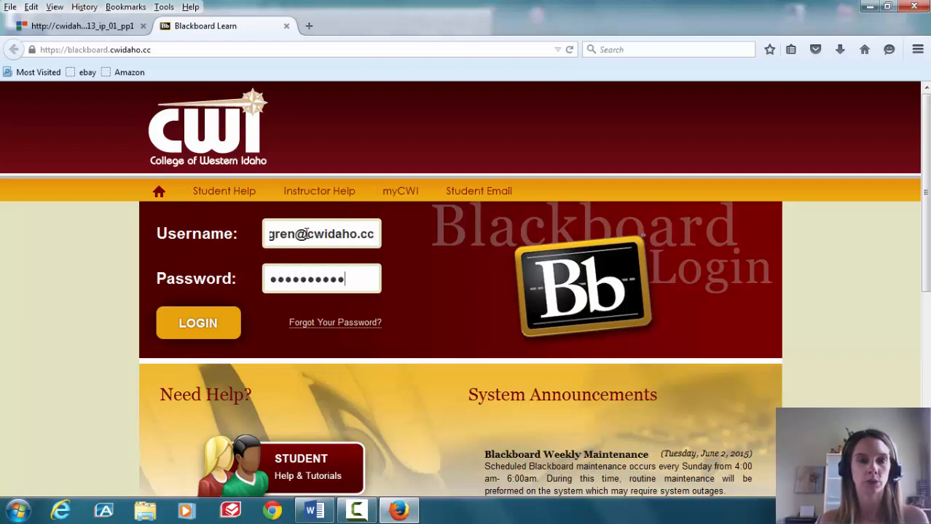
pyautogui.write('••')
pyautogui.press('Return')
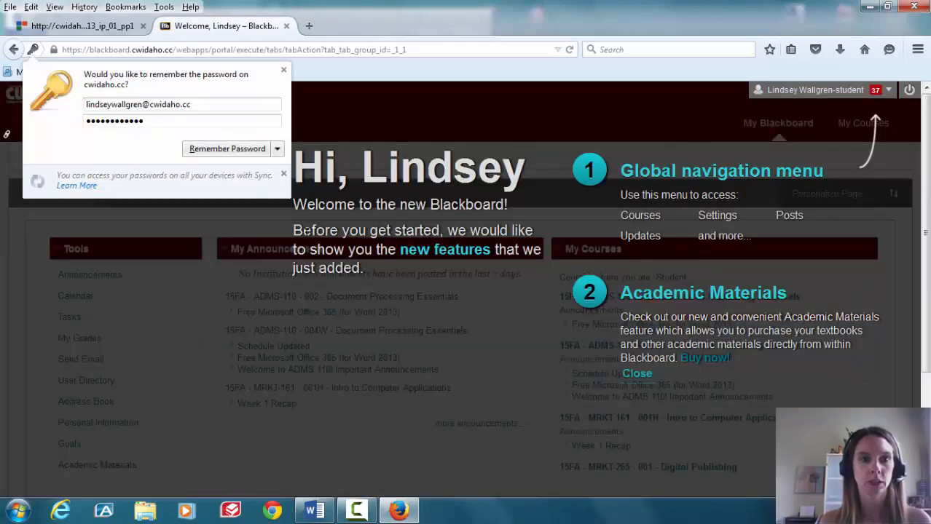
# Dismiss the pop-ups, then open the Pause & Practice Ch. 1 assignment in the 004W course
pyautogui.click(283, 70)
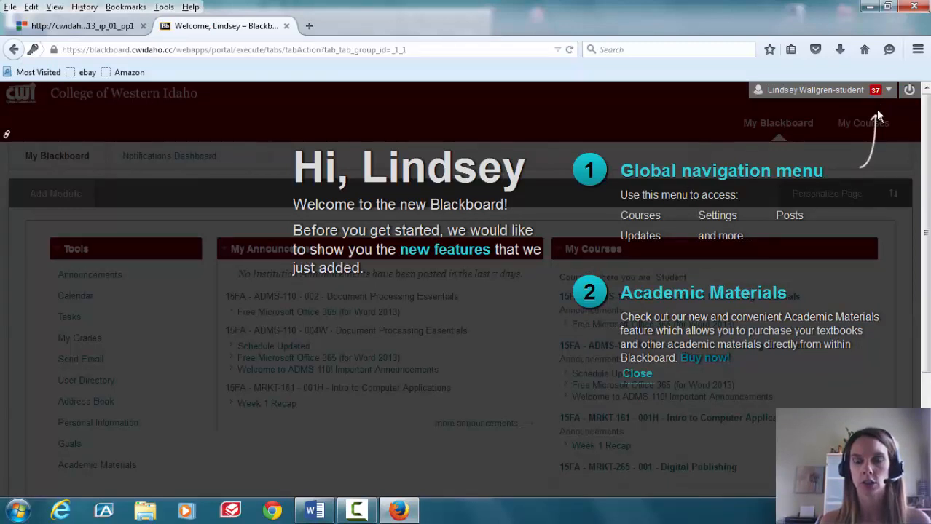
pyautogui.click(637, 373)
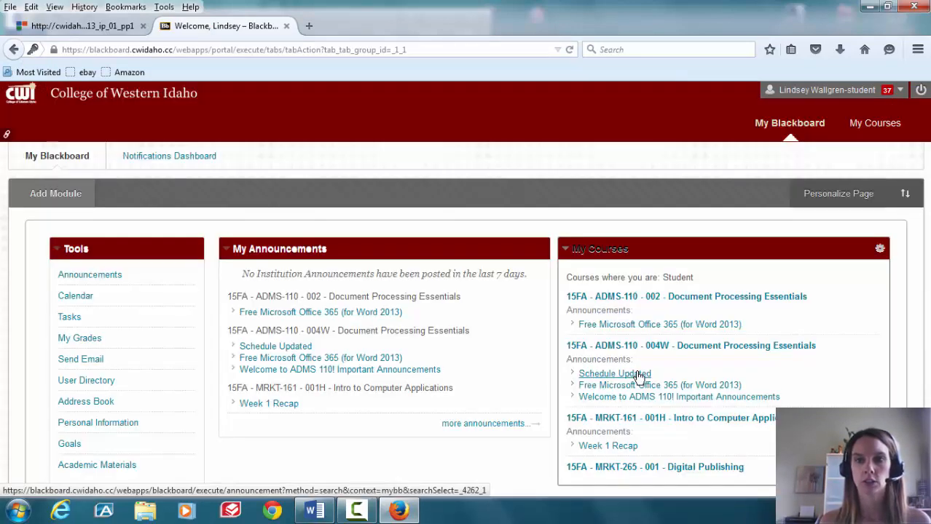
pyautogui.click(736, 304)
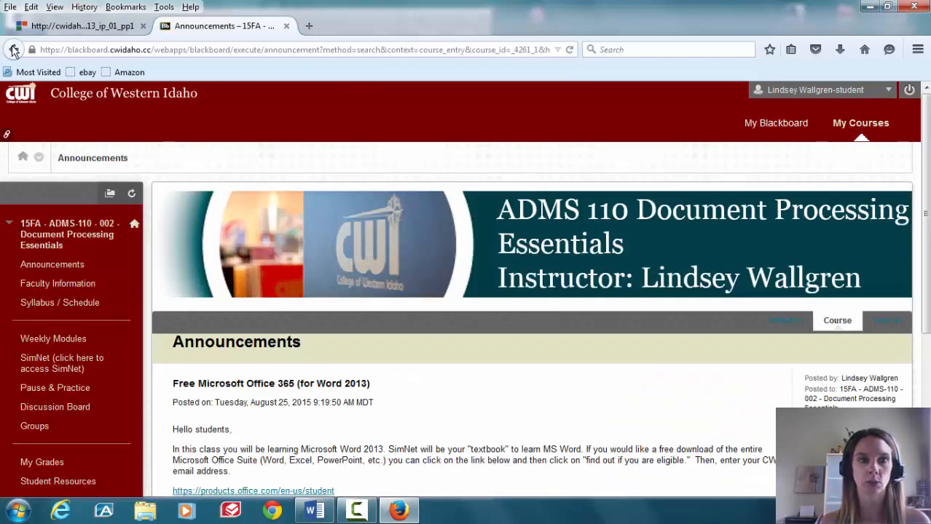
pyautogui.click(13, 49)
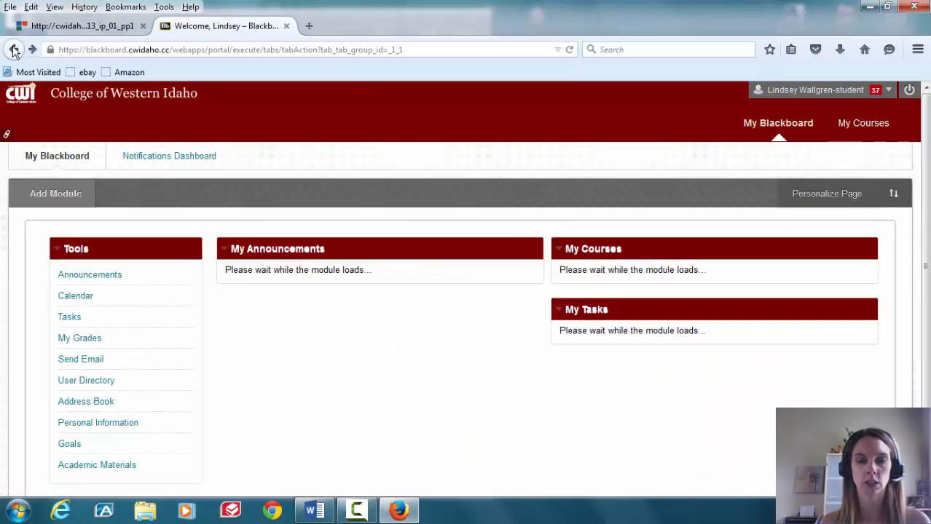
pyautogui.click(717, 348)
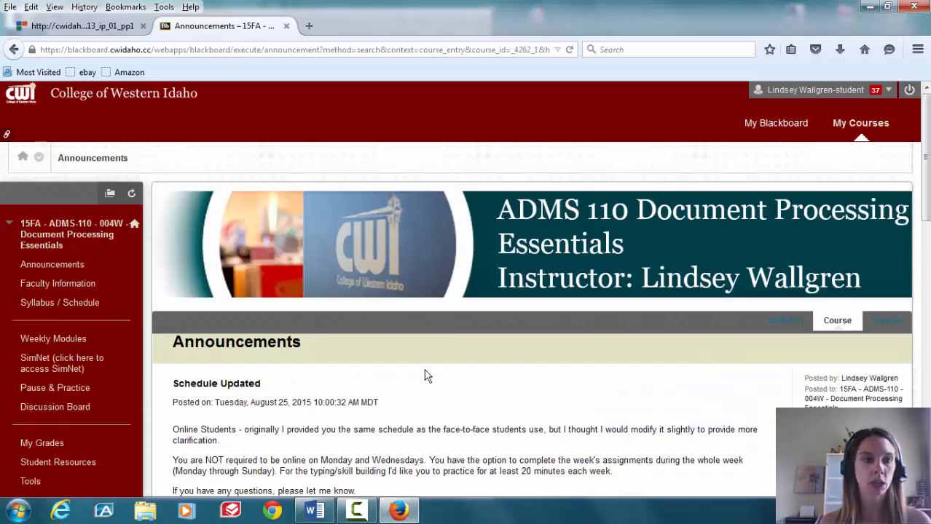
pyautogui.click(73, 392)
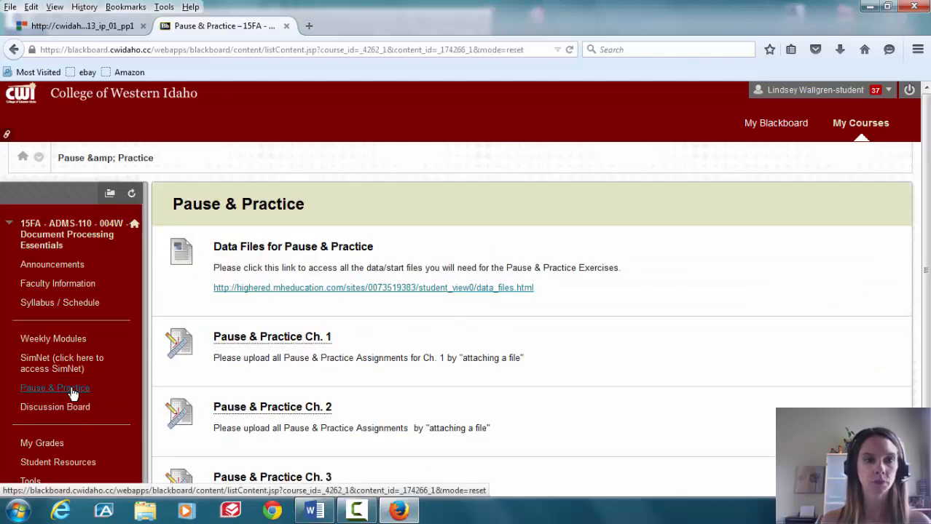
pyautogui.click(287, 339)
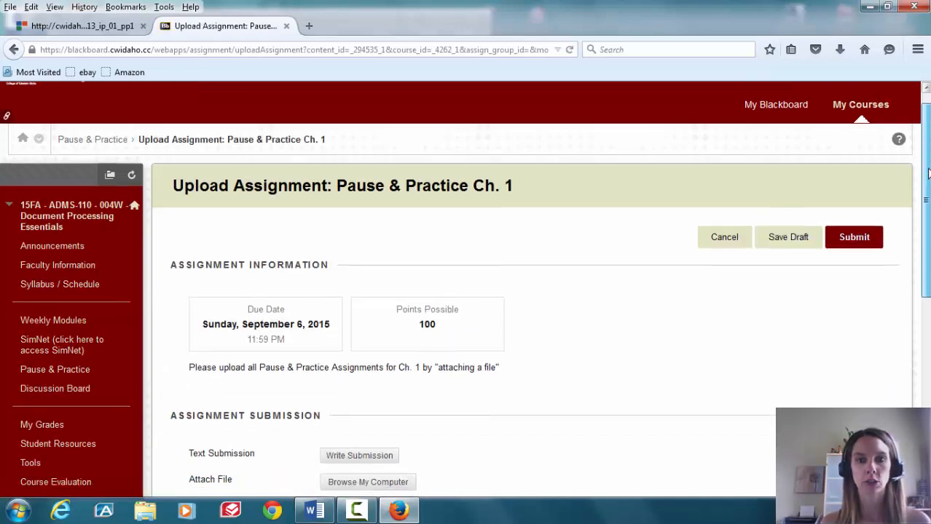
# Attach LWPPW1-1.docx from the computer to the submission
pyautogui.scroll(-2, 291, 333)
pyautogui.scroll(-2, 367, 195)
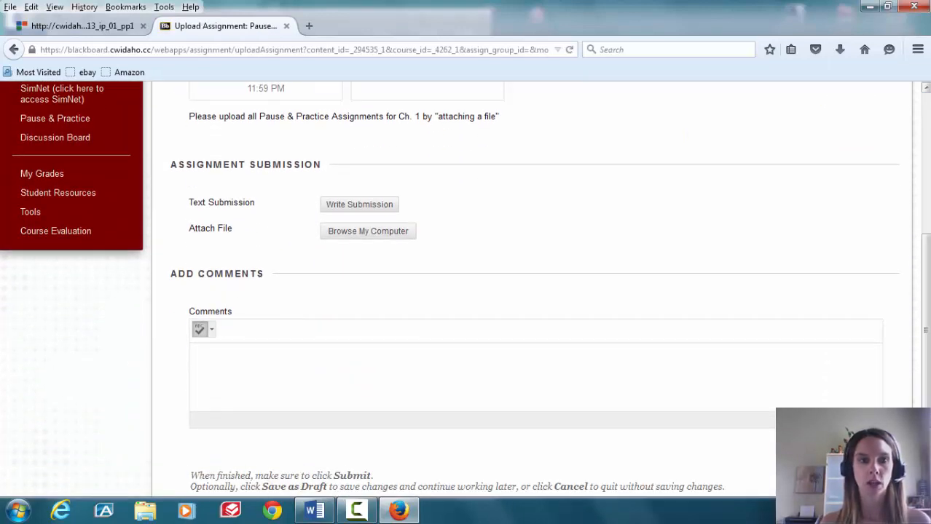
pyautogui.click(366, 232)
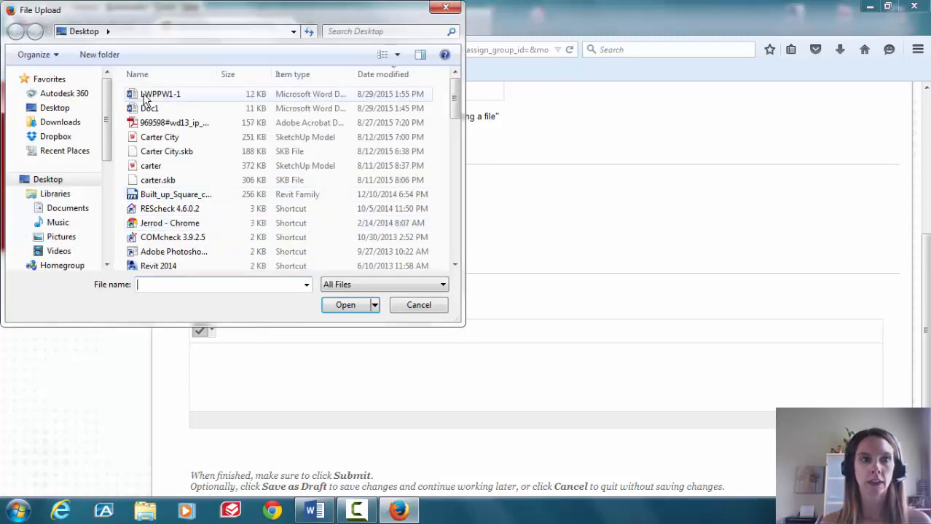
pyautogui.click(144, 100)
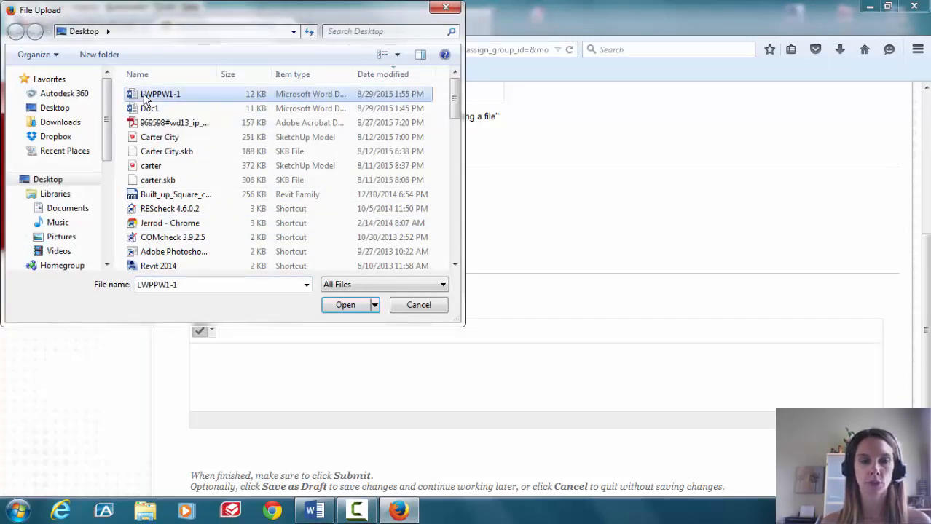
pyautogui.click(344, 305)
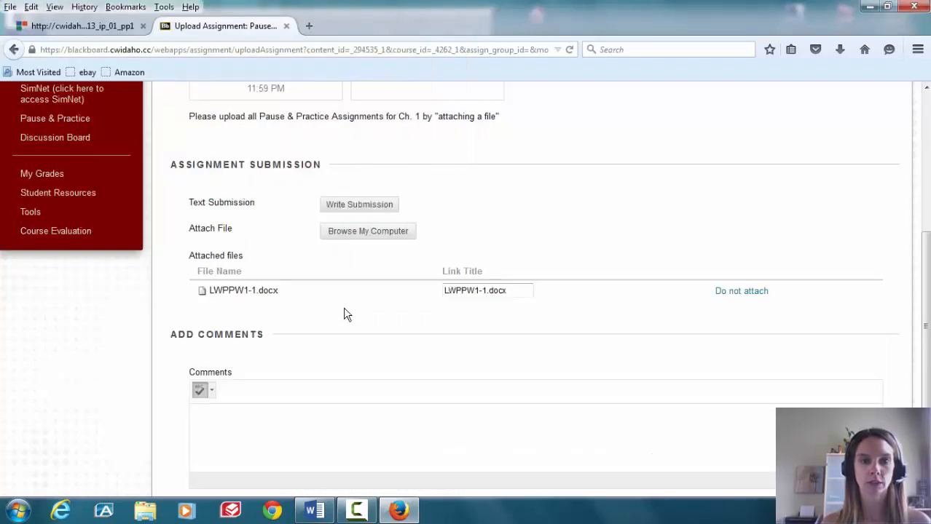
# Attach Doc1.docx as the second submission file
pyautogui.click(370, 232)
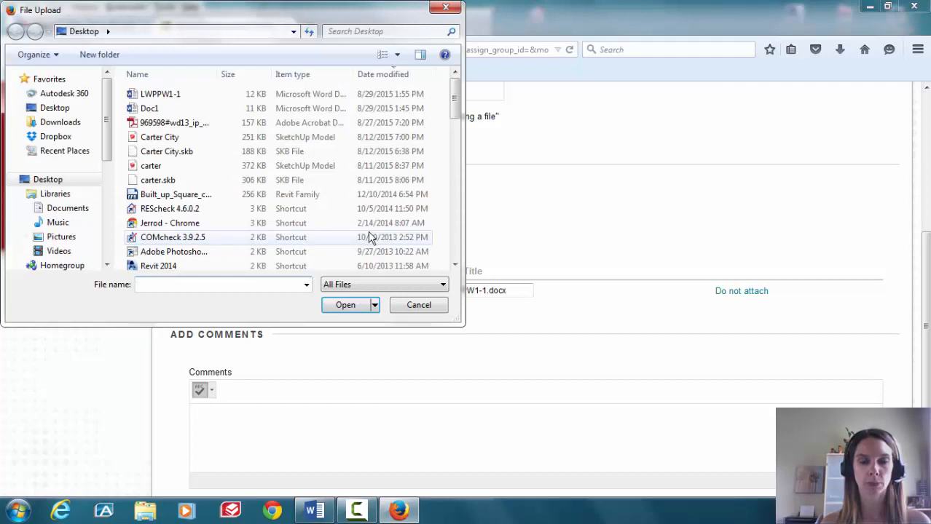
pyautogui.click(418, 306)
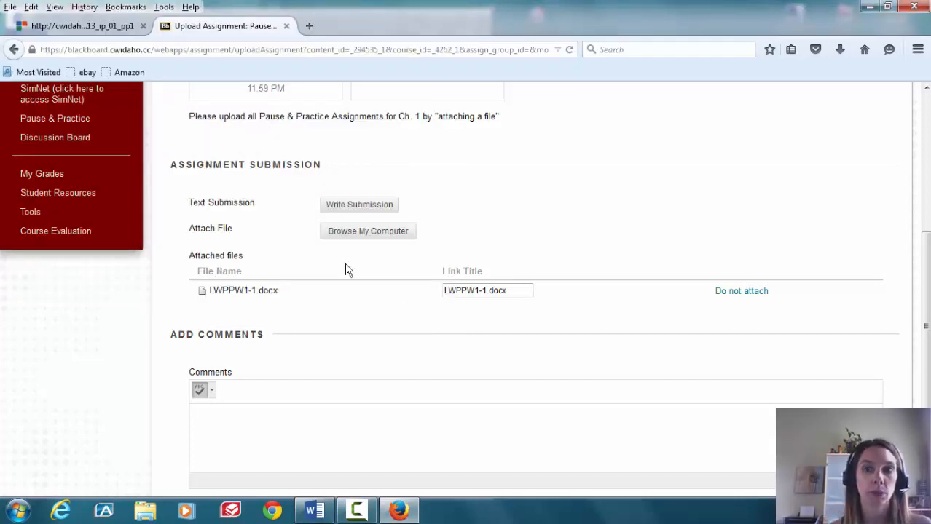
pyautogui.click(355, 232)
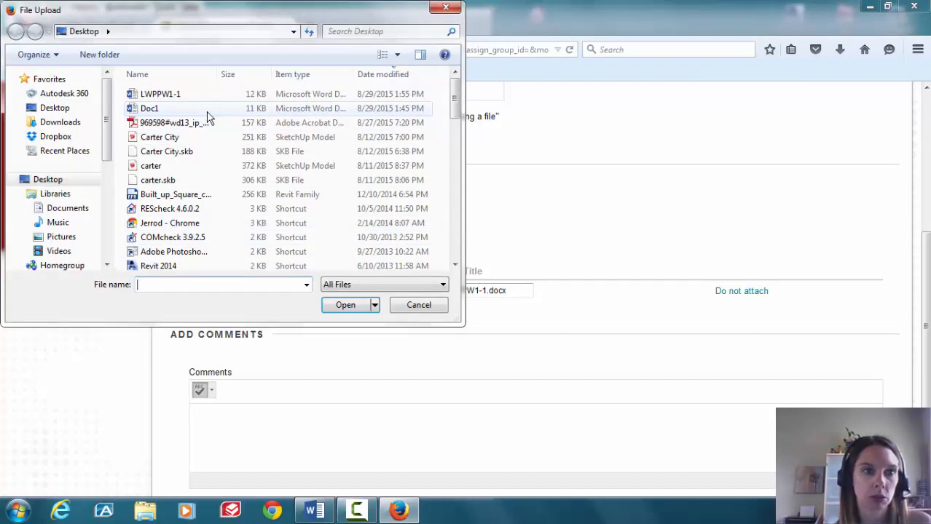
pyautogui.click(208, 115)
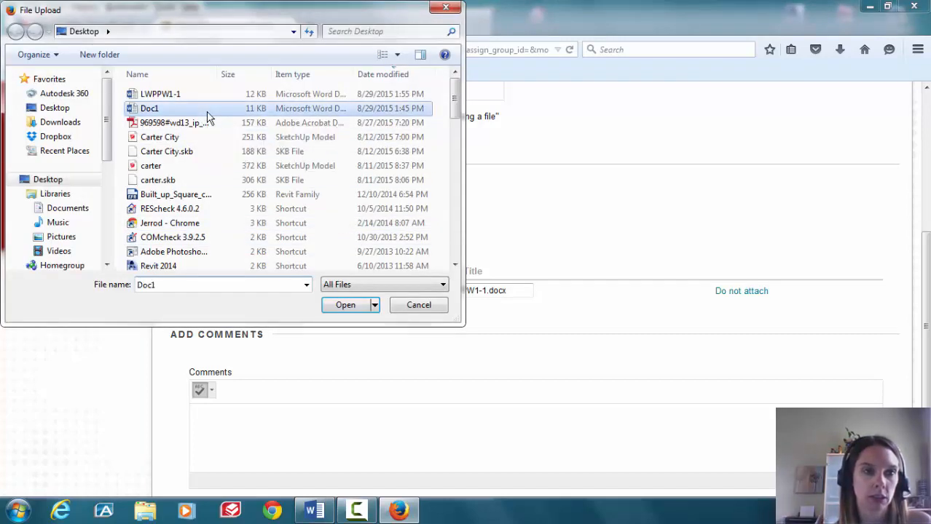
pyautogui.click(346, 306)
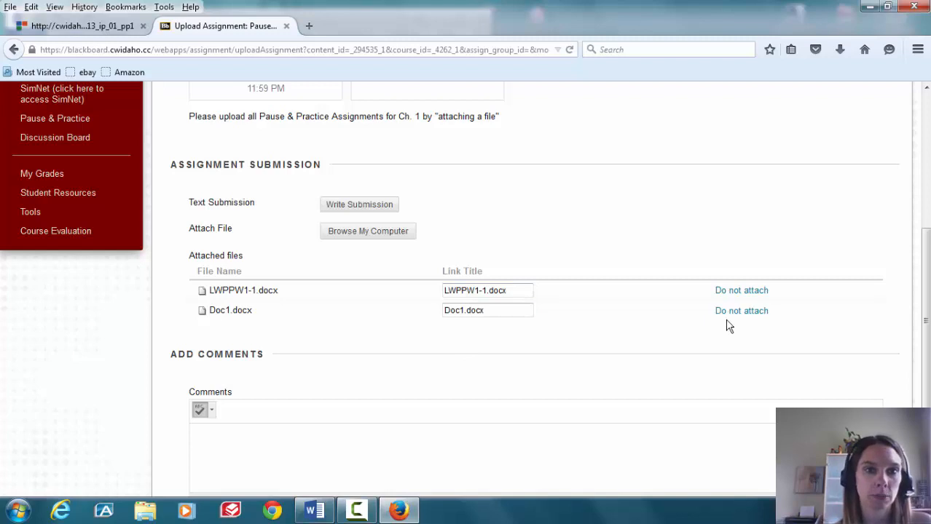
pyautogui.moveTo(927, 255); pyautogui.dragTo(926, 327)
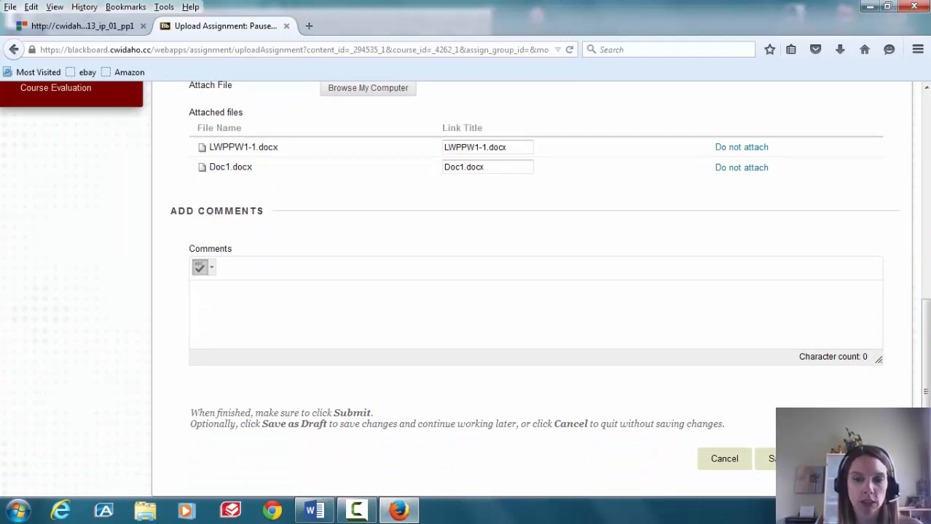
# Submit Pause & Practice Ch. 1 and check the submission history lists LWPPW1-1.docx and Doc1.docx
pyautogui.click(858, 459)
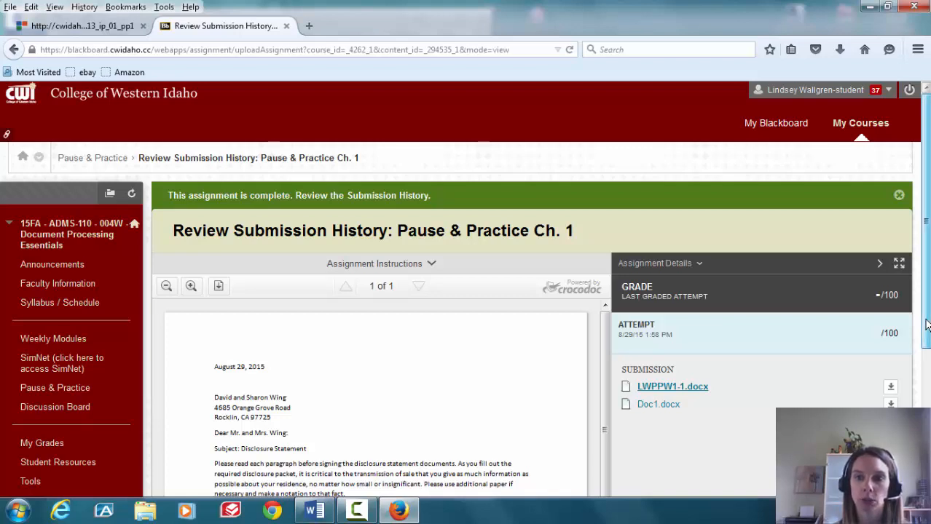
pyautogui.scroll(-1, 918, 373)
pyautogui.scroll(-1, 918, 373)
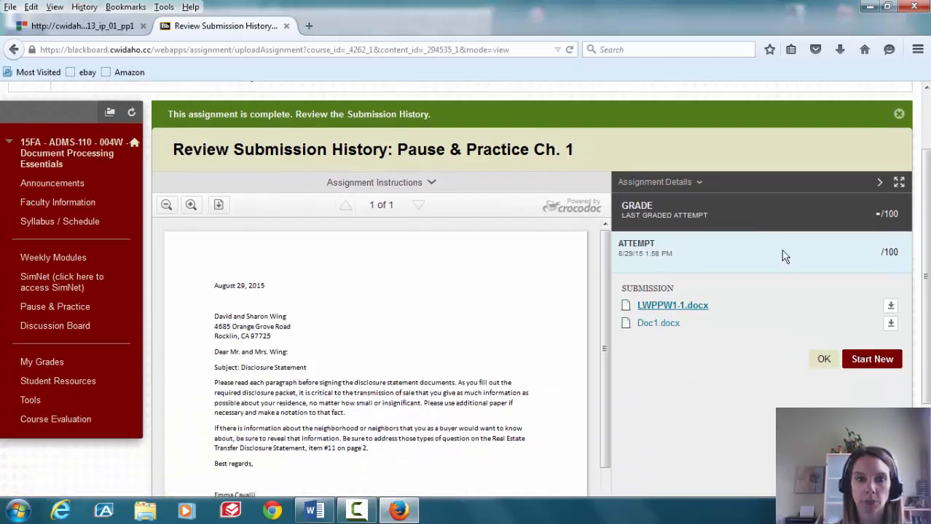
# Start a new upload attempt, then cancel it to return to the Pause & Practice list
pyautogui.click(866, 357)
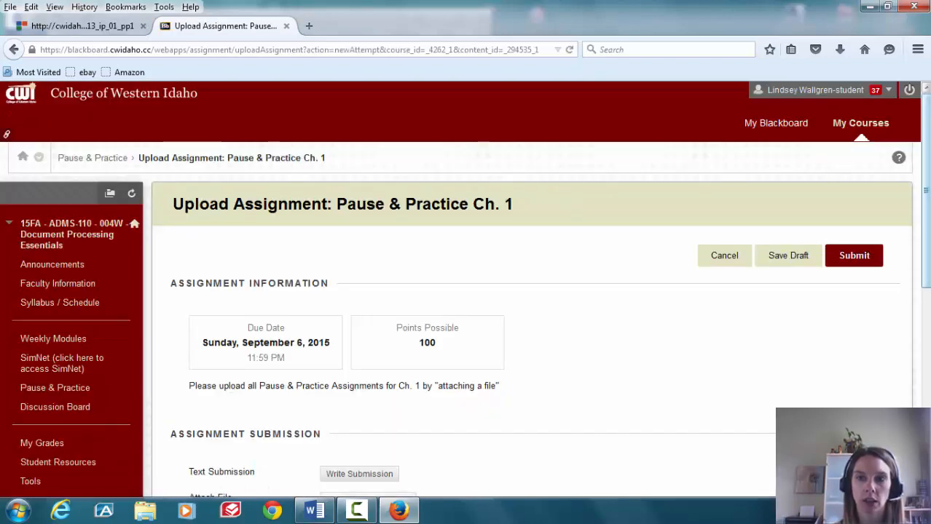
pyautogui.moveTo(922, 107); pyautogui.dragTo(922, 174)
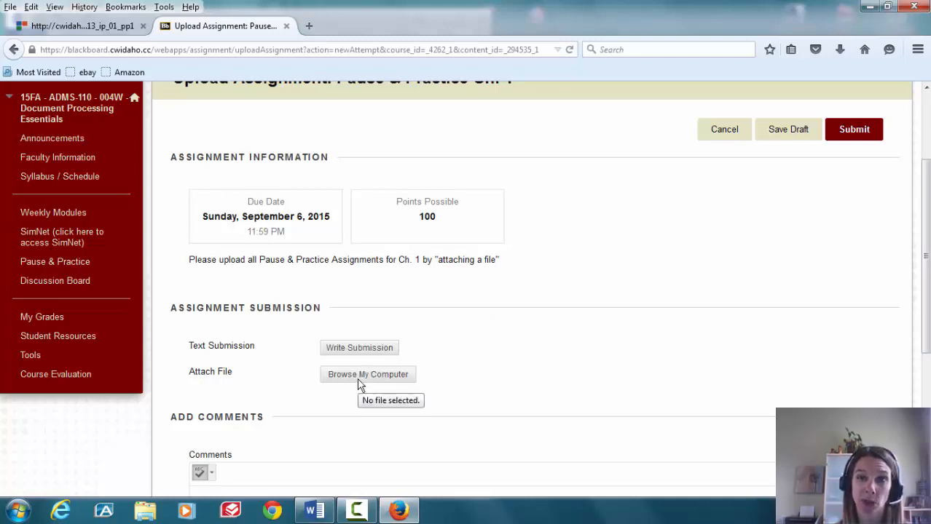
pyautogui.click(722, 137)
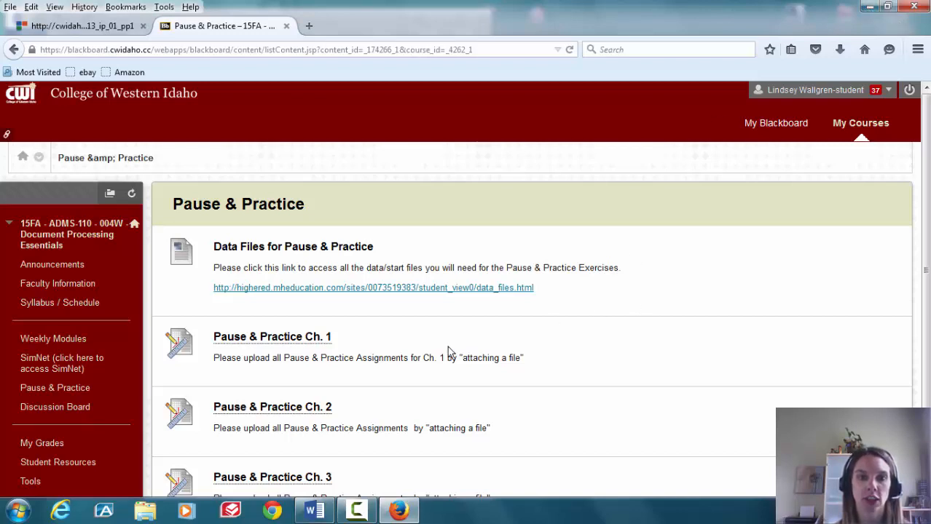
pyautogui.click(369, 520)
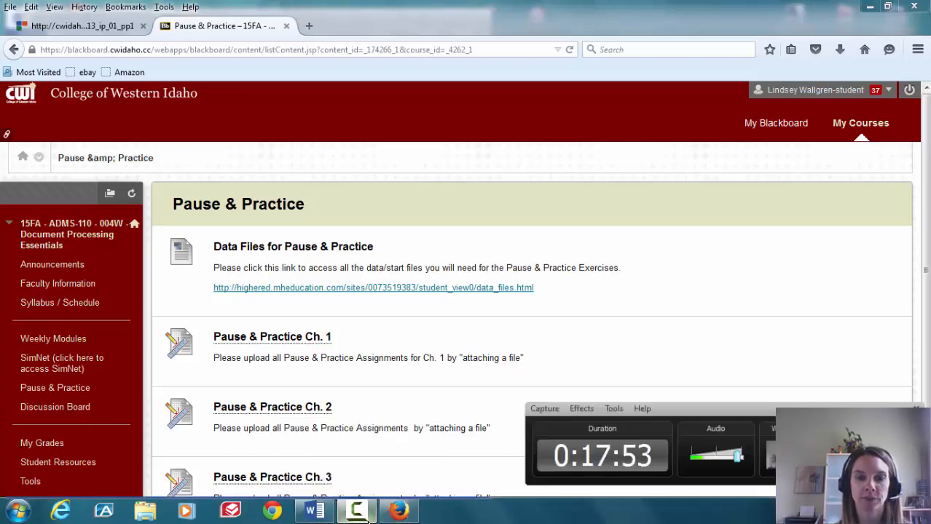